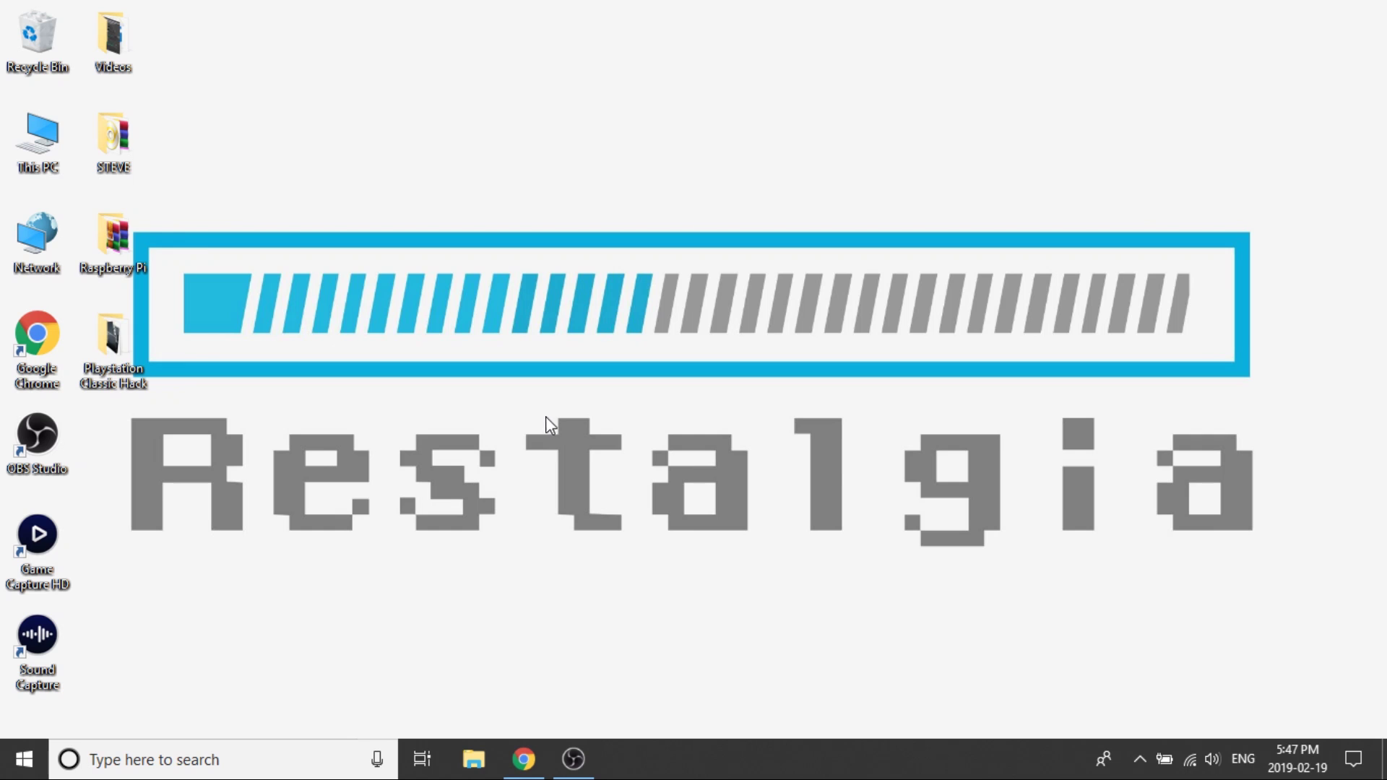
In the shared Drive folder, view details of AutoBleem RetroArch 1.7.5.zip and 1.7.5c.zip
click(525, 760)
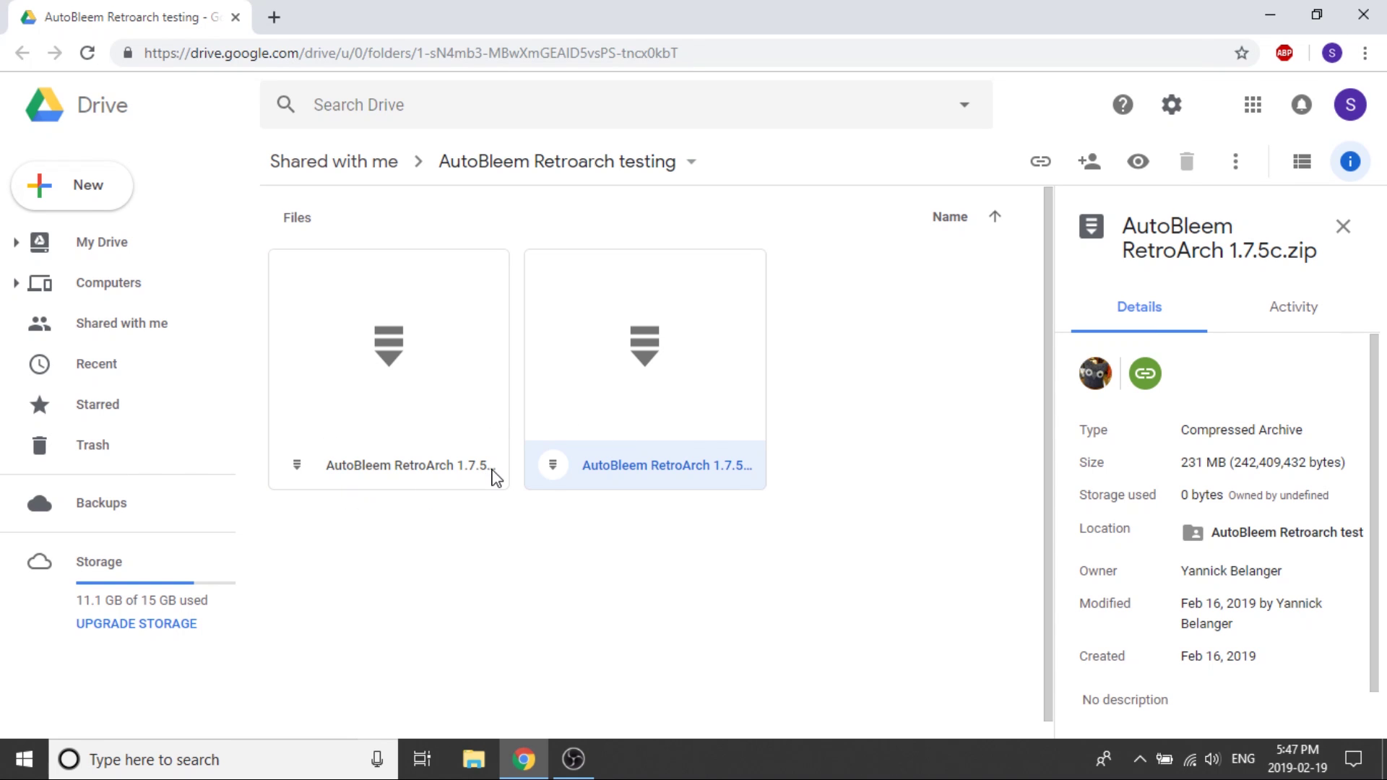
click(388, 468)
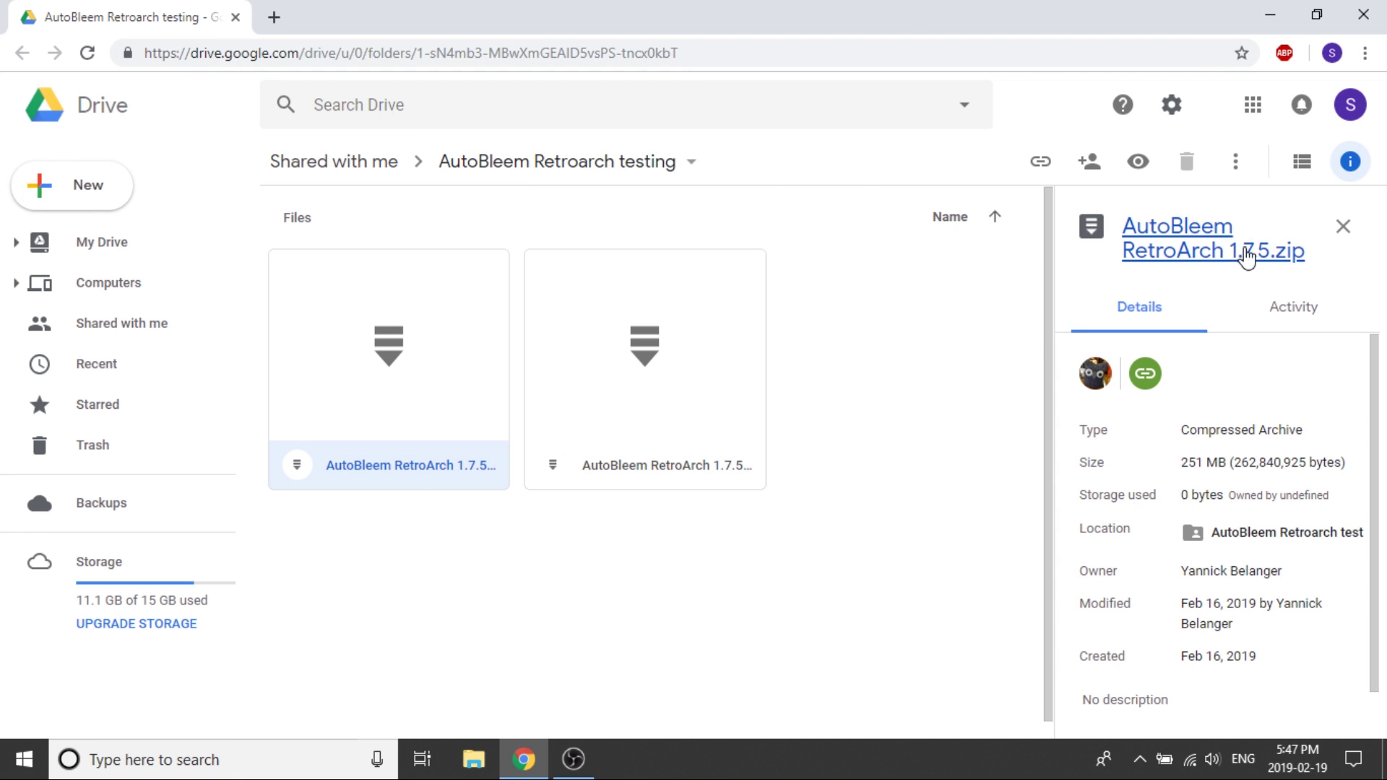
click(663, 488)
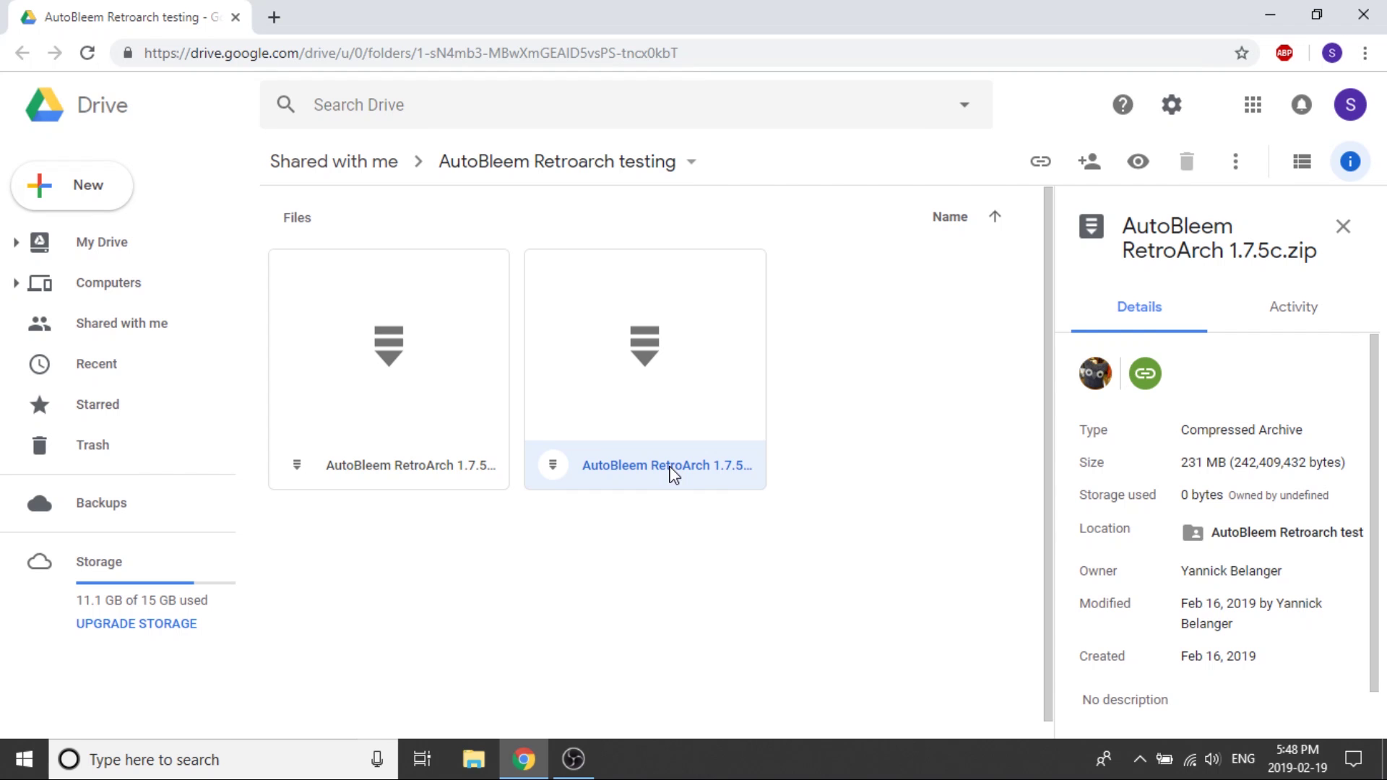
Download AutoBleem RetroArch 1.7.5c.zip despite the virus-scan warning, saving it to the Desktop
right_click(652, 414)
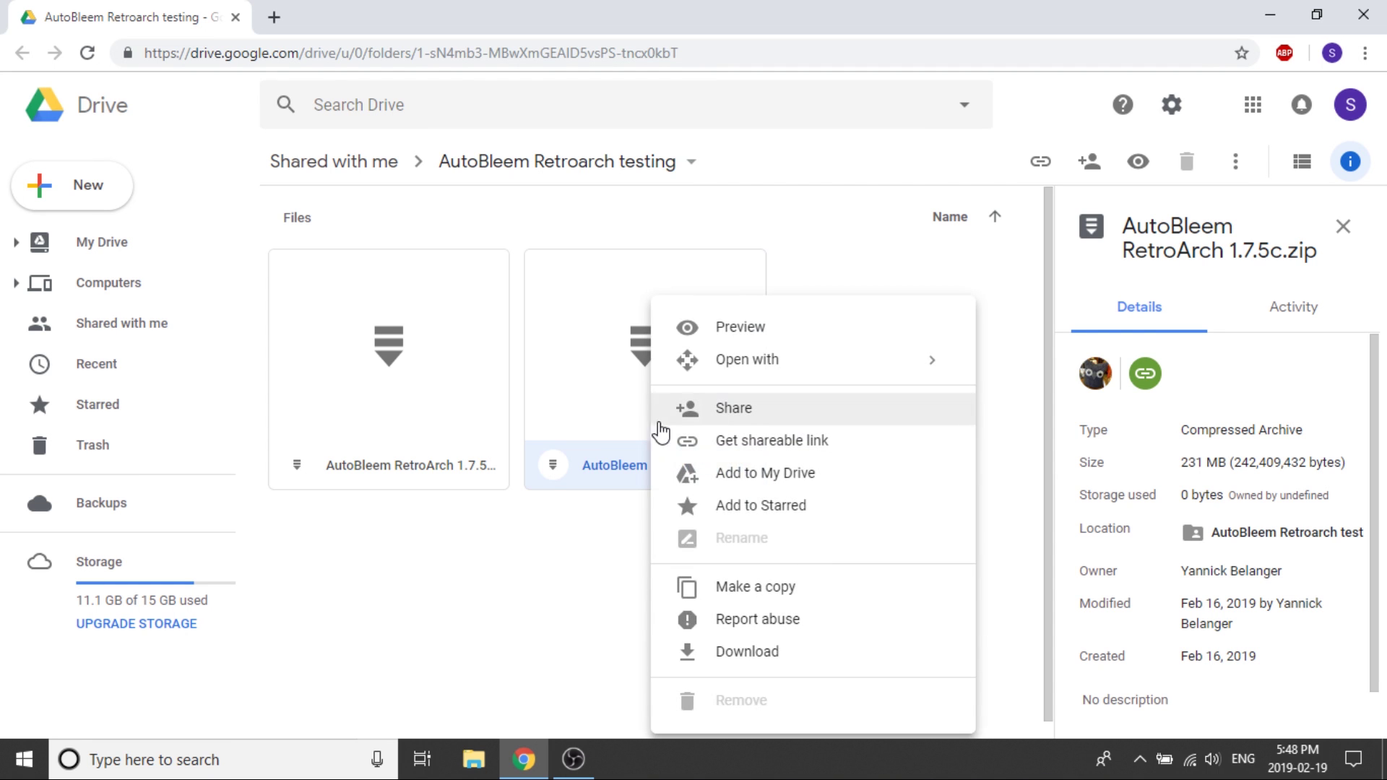
click(746, 652)
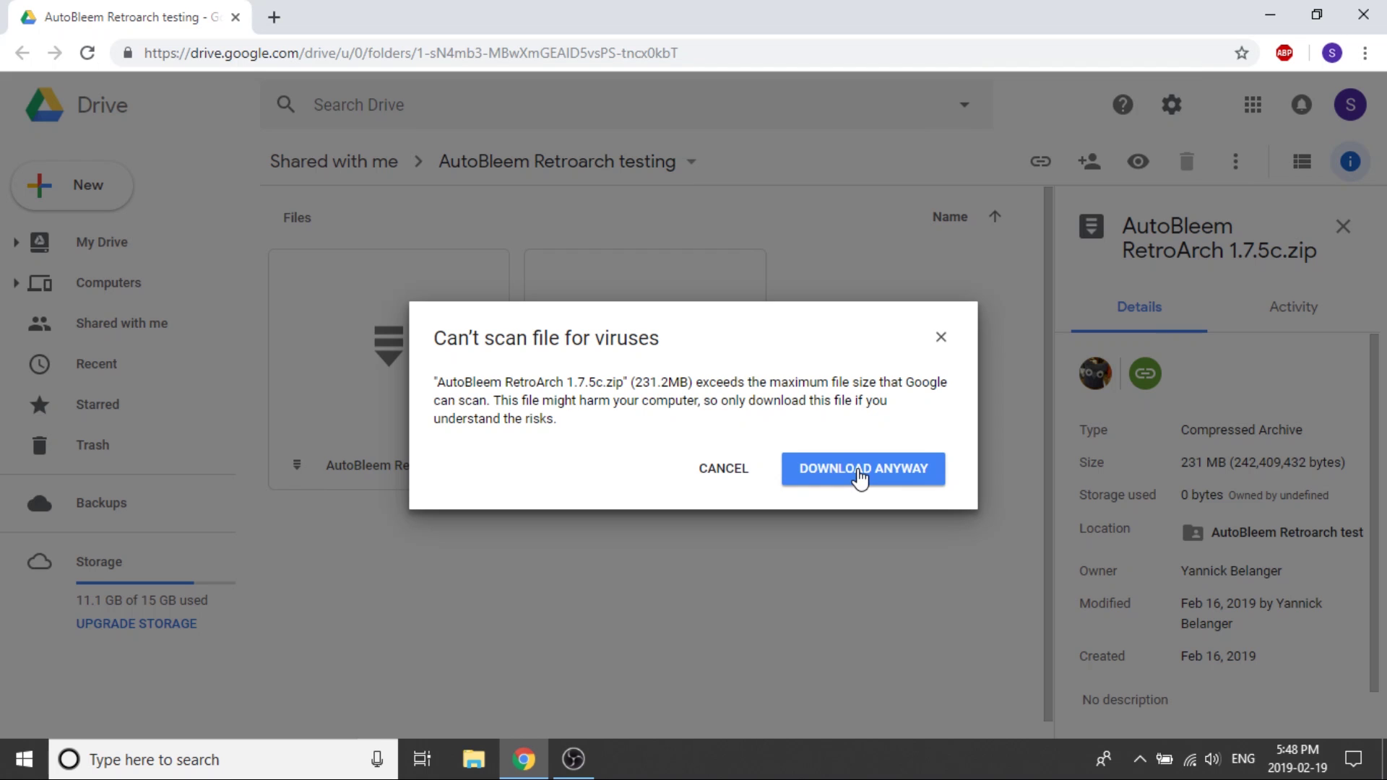
click(860, 477)
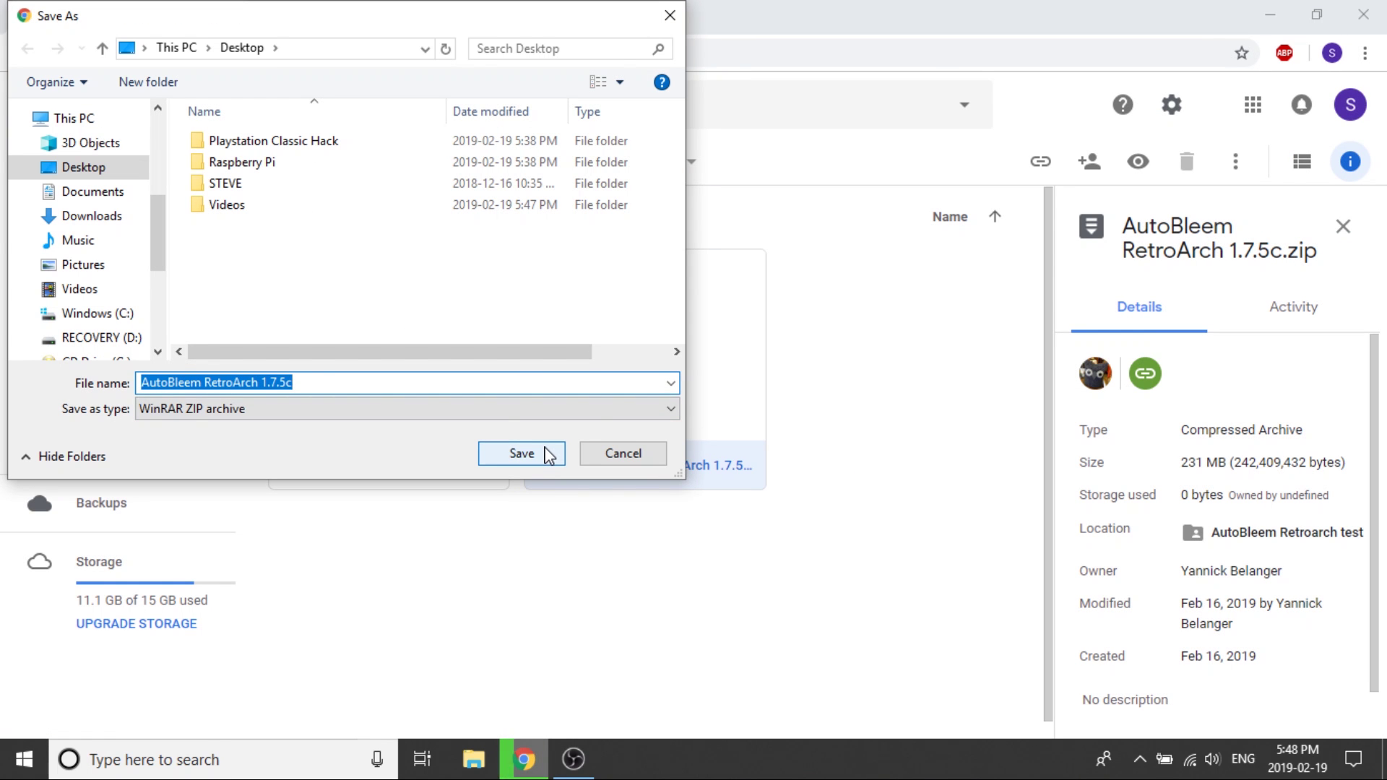
click(522, 454)
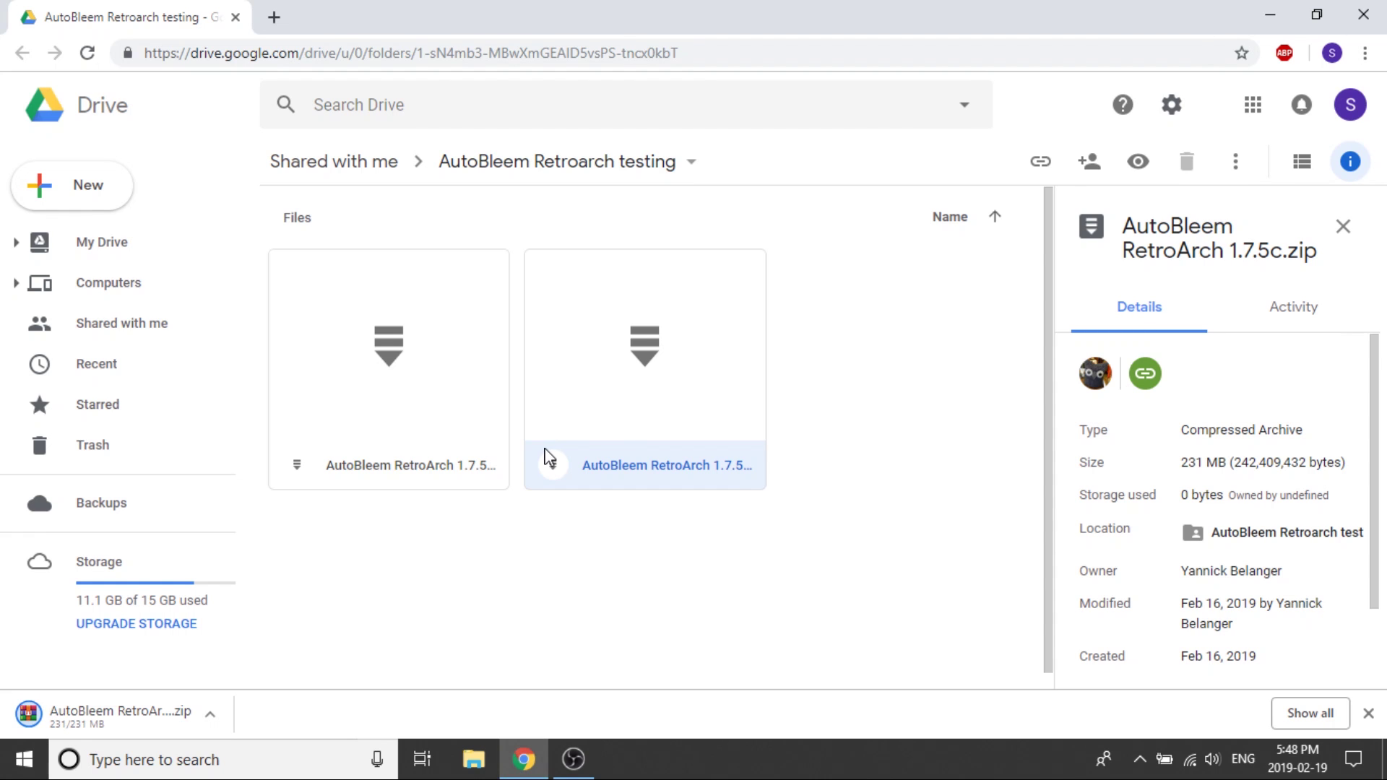
Extract the 1.7.5c zip on the desktop to an AutoBleem RetroArch 1.7.5c folder, both icons top centre
click(1272, 14)
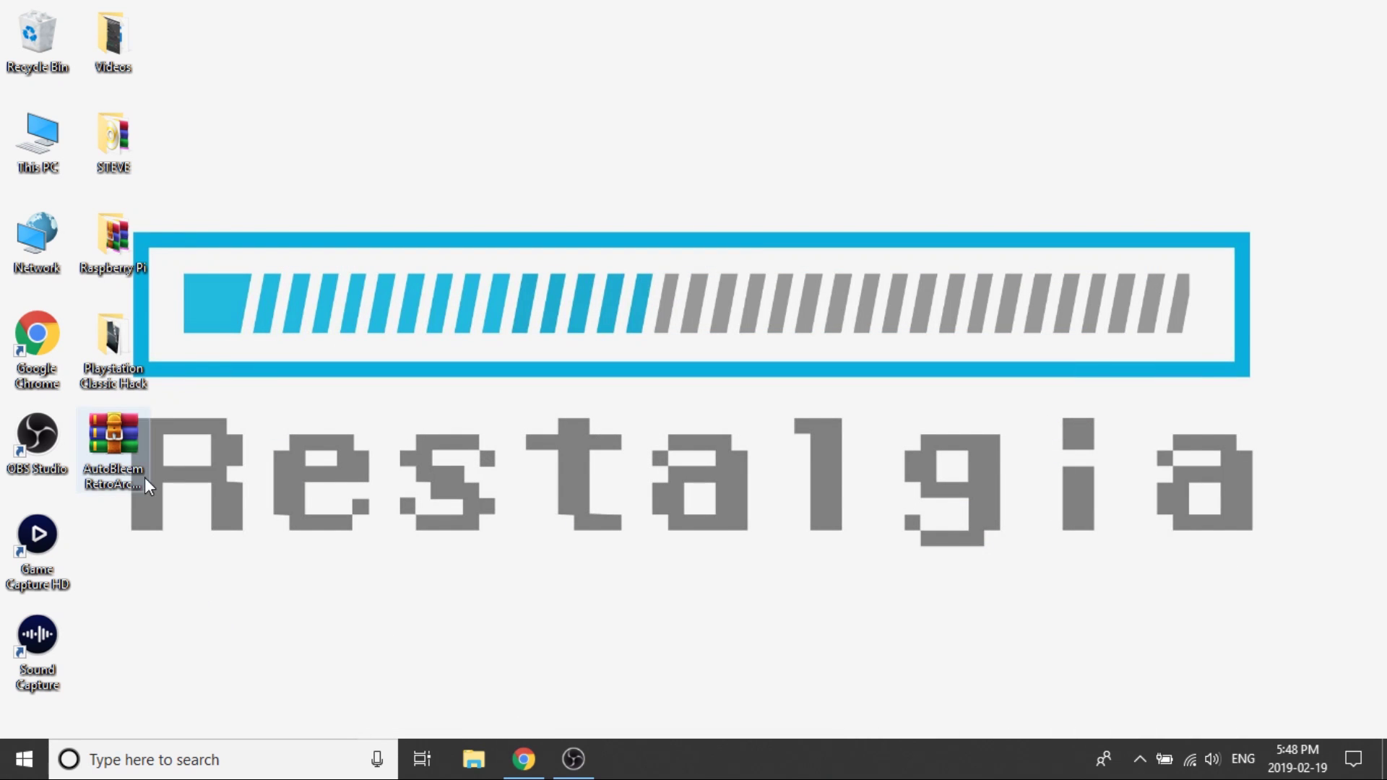
drag(144, 477, 644, 50)
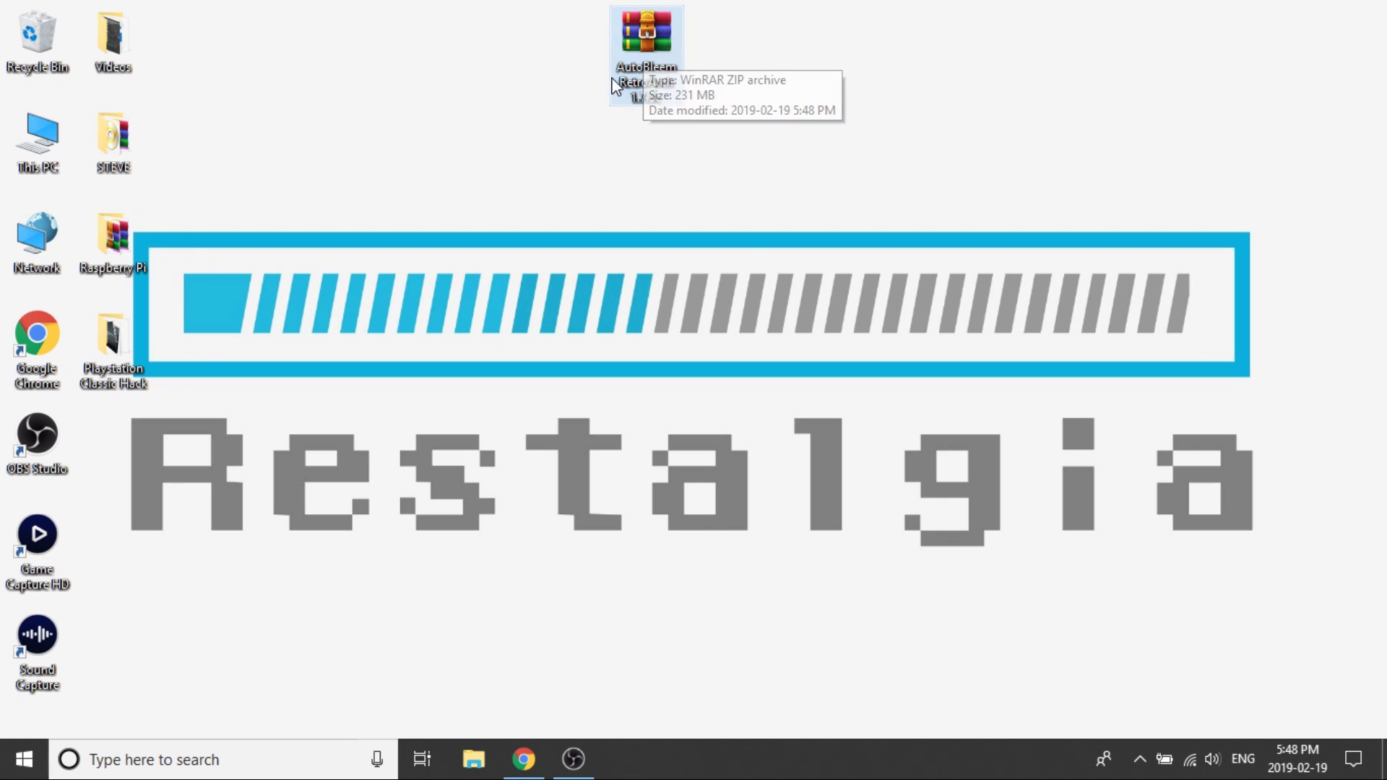
right_click(649, 81)
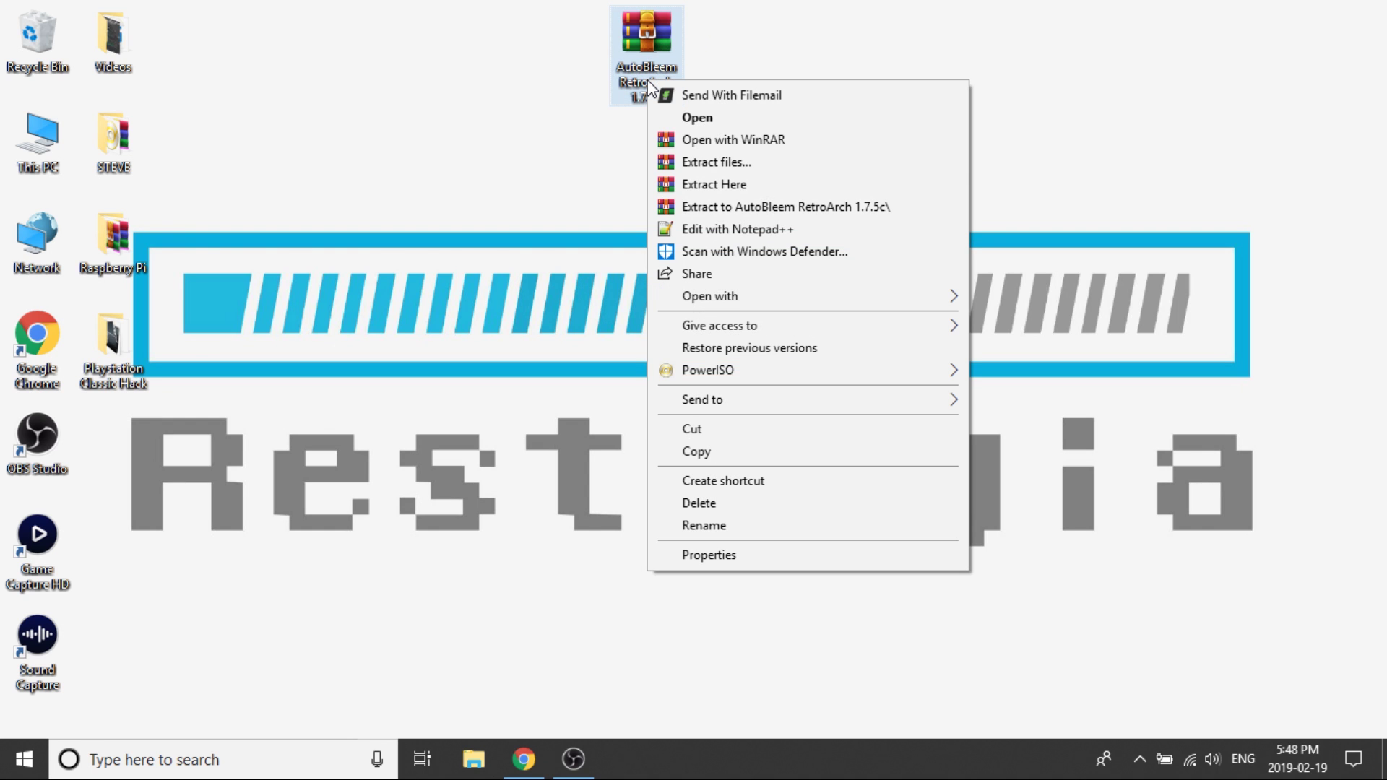
click(735, 205)
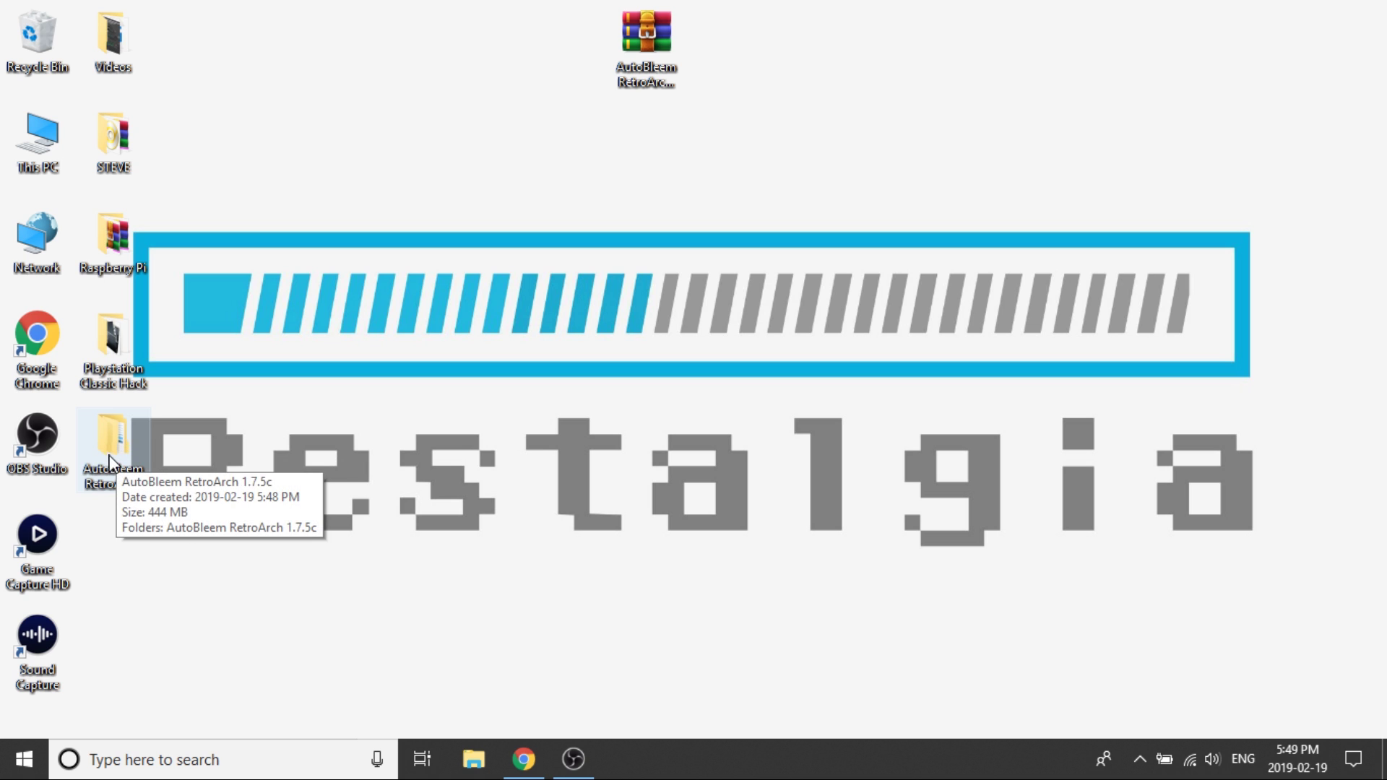
drag(99, 463, 650, 170)
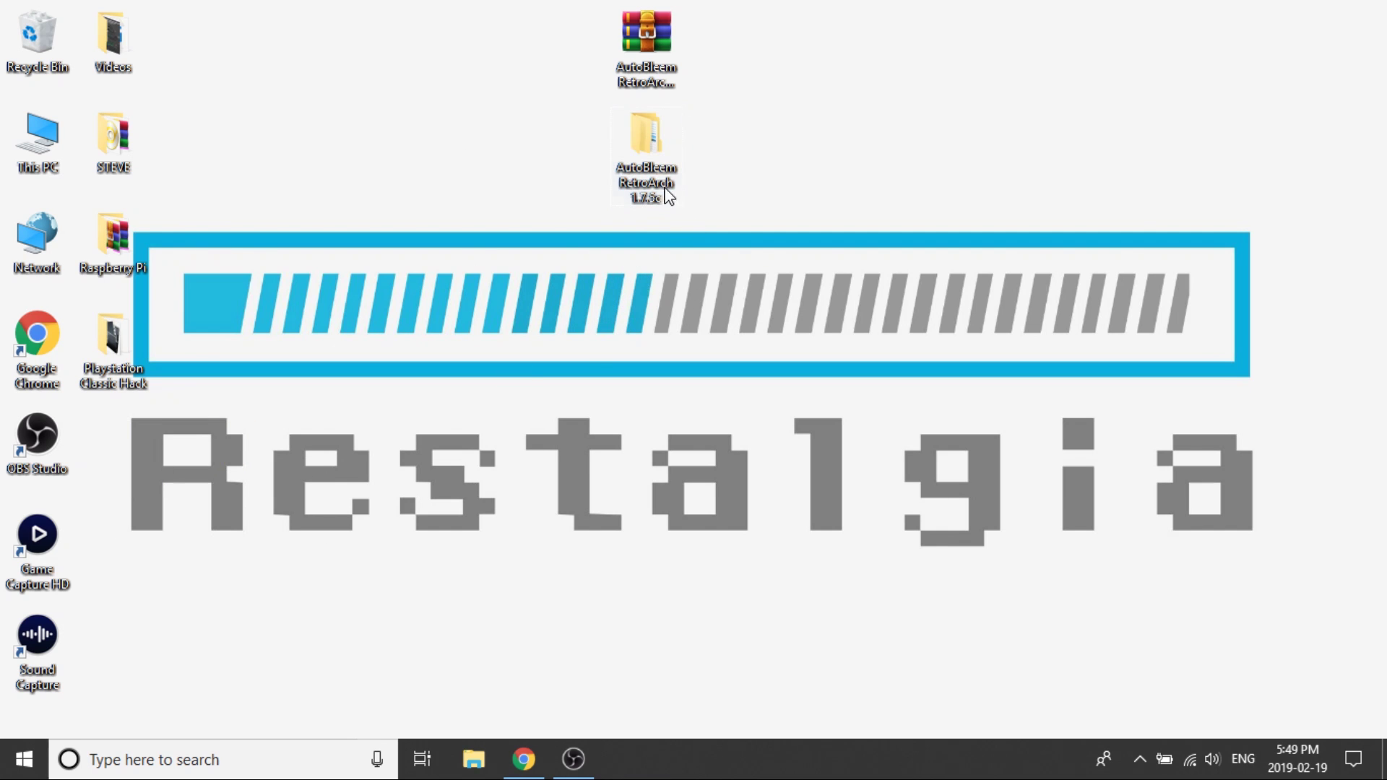
mouse_move(650, 186)
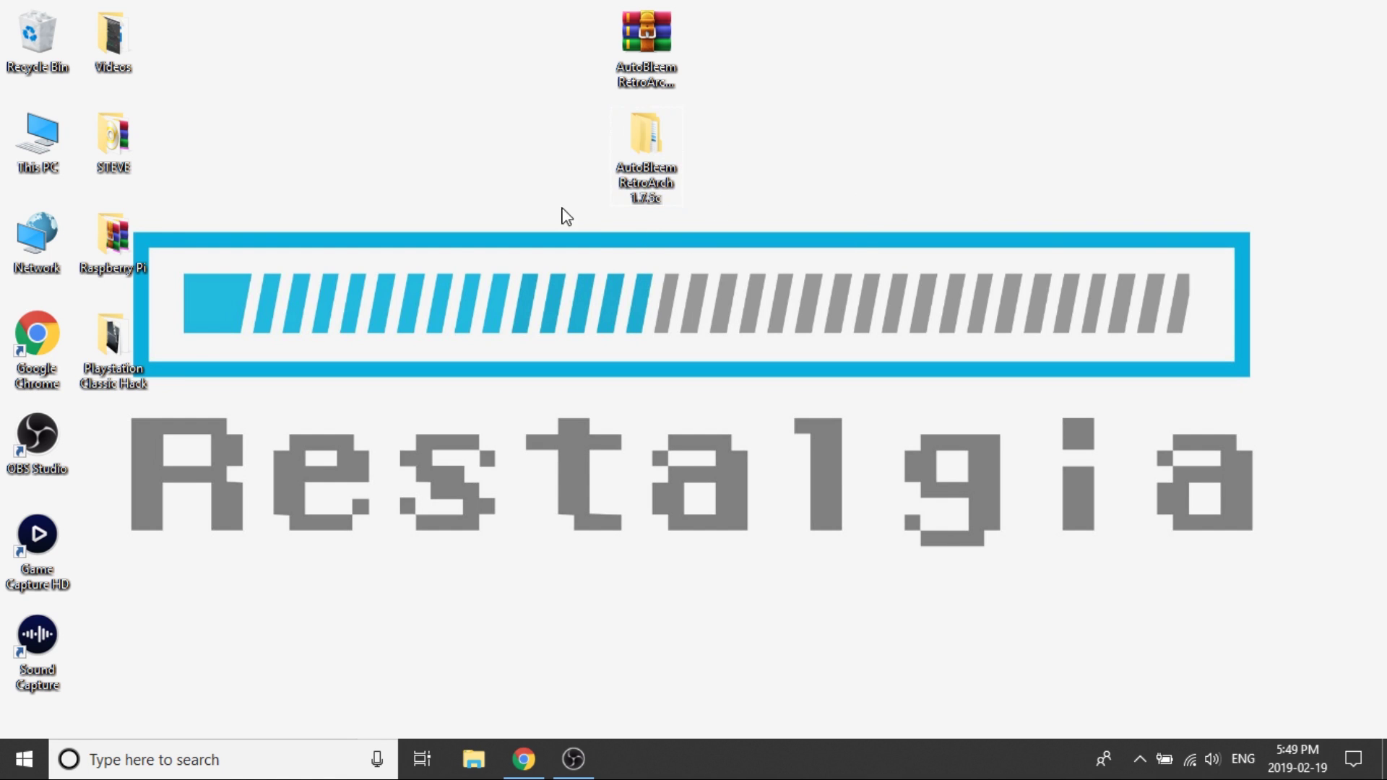
Browse AutoBleem RetroArch 1.7.5c › RetroArch › .config › retroarch › overlay and scroll its 269 overlay files
double_click(644, 183)
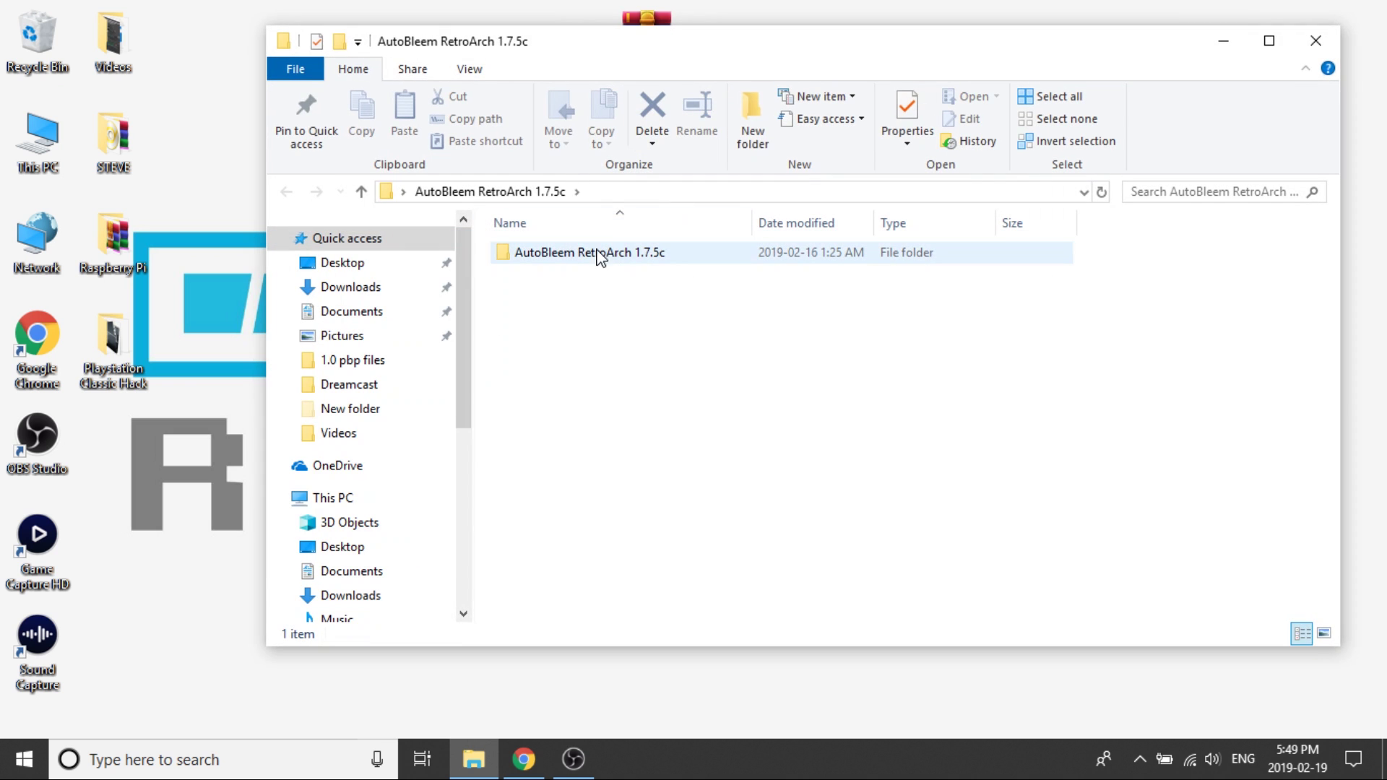
mouse_move(567, 259)
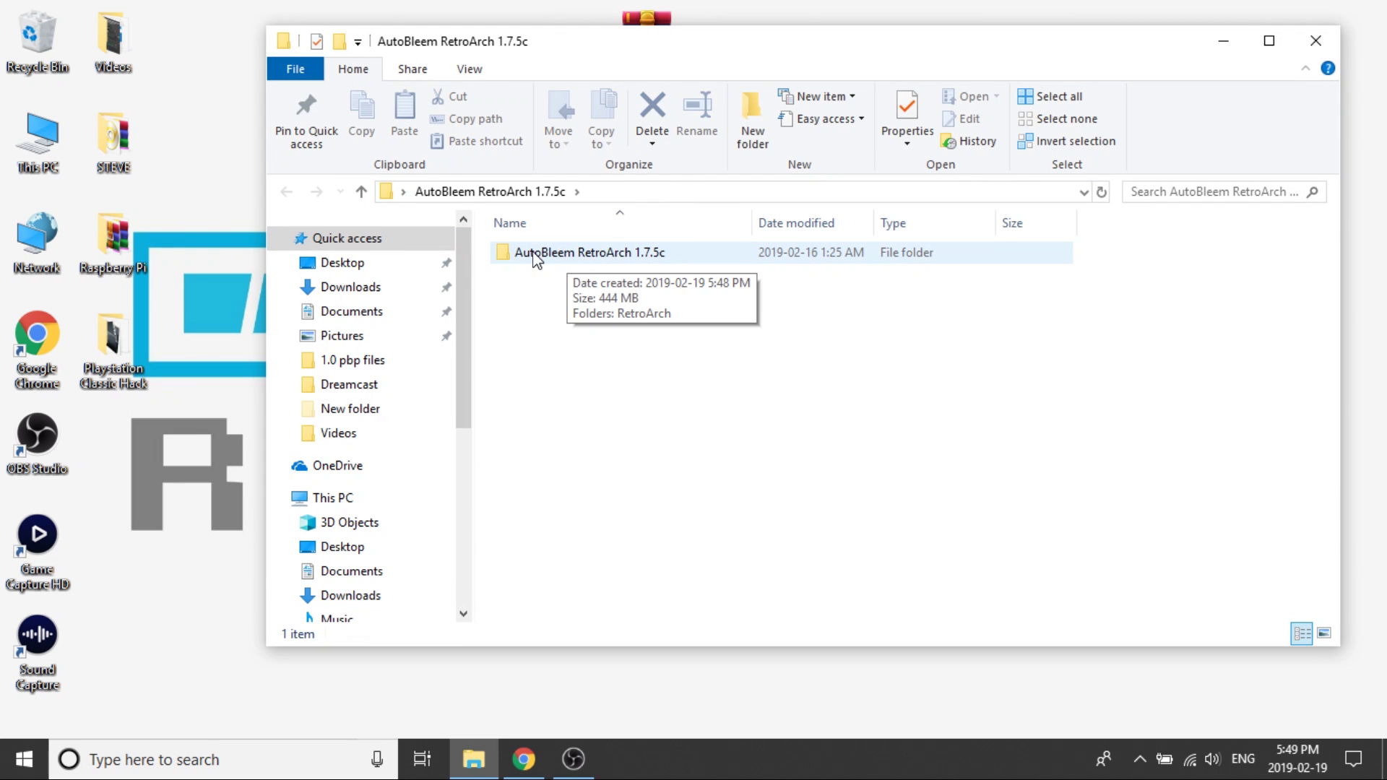
double_click(541, 258)
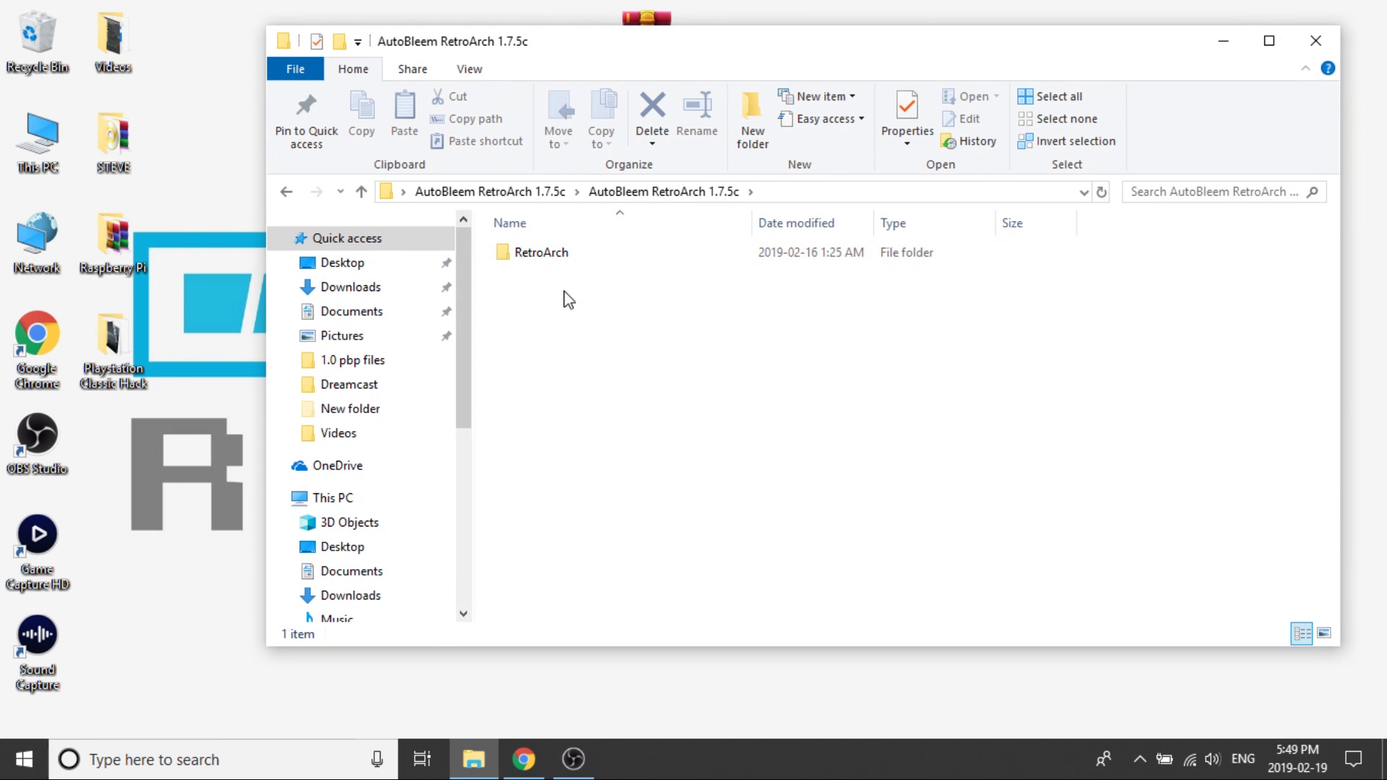
double_click(556, 260)
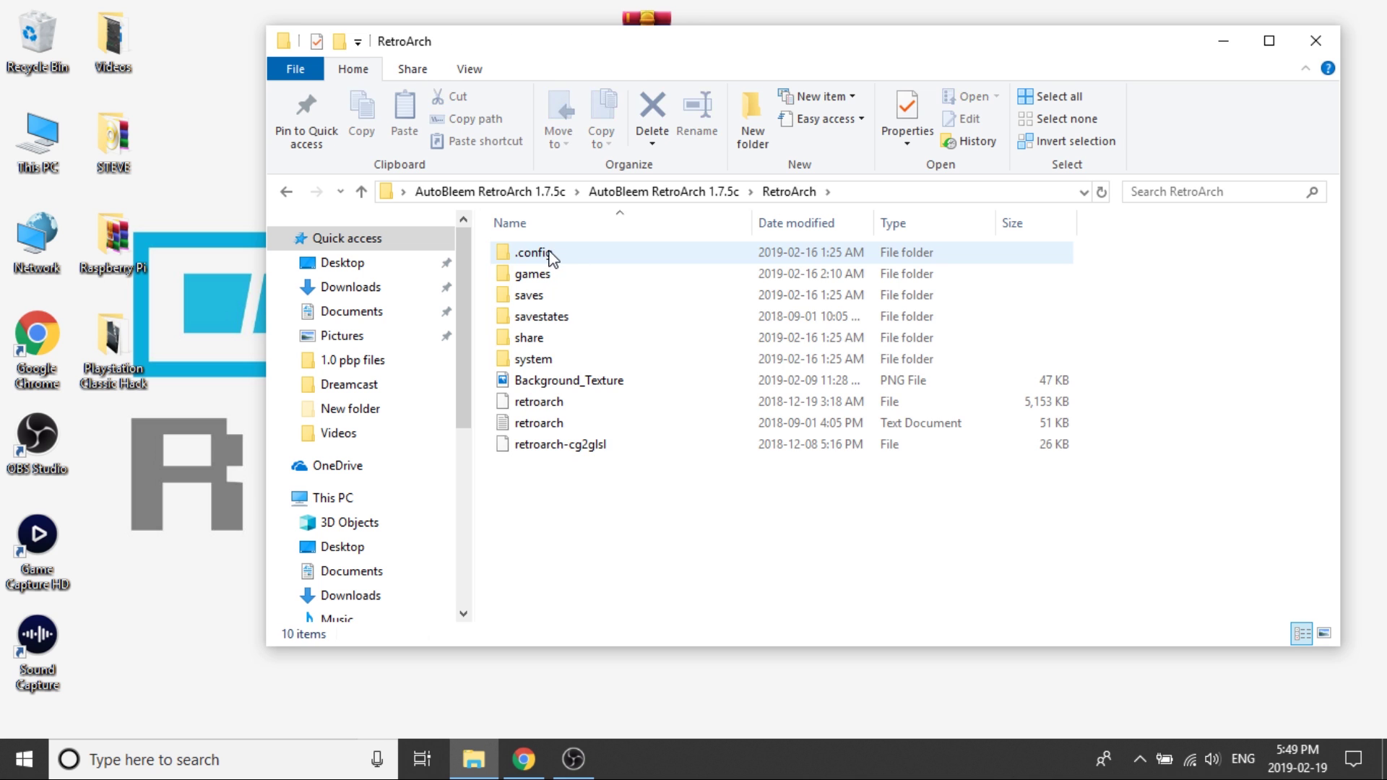
double_click(549, 260)
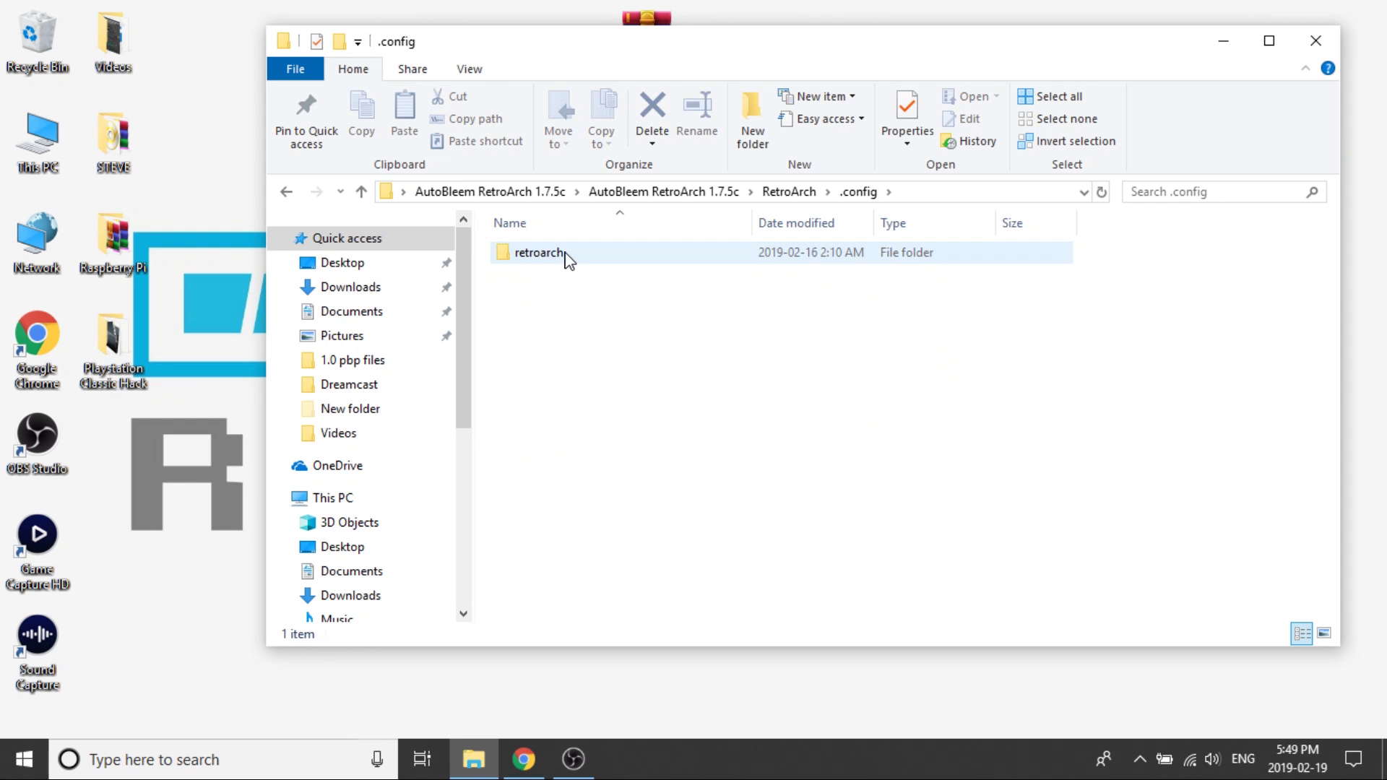
double_click(554, 261)
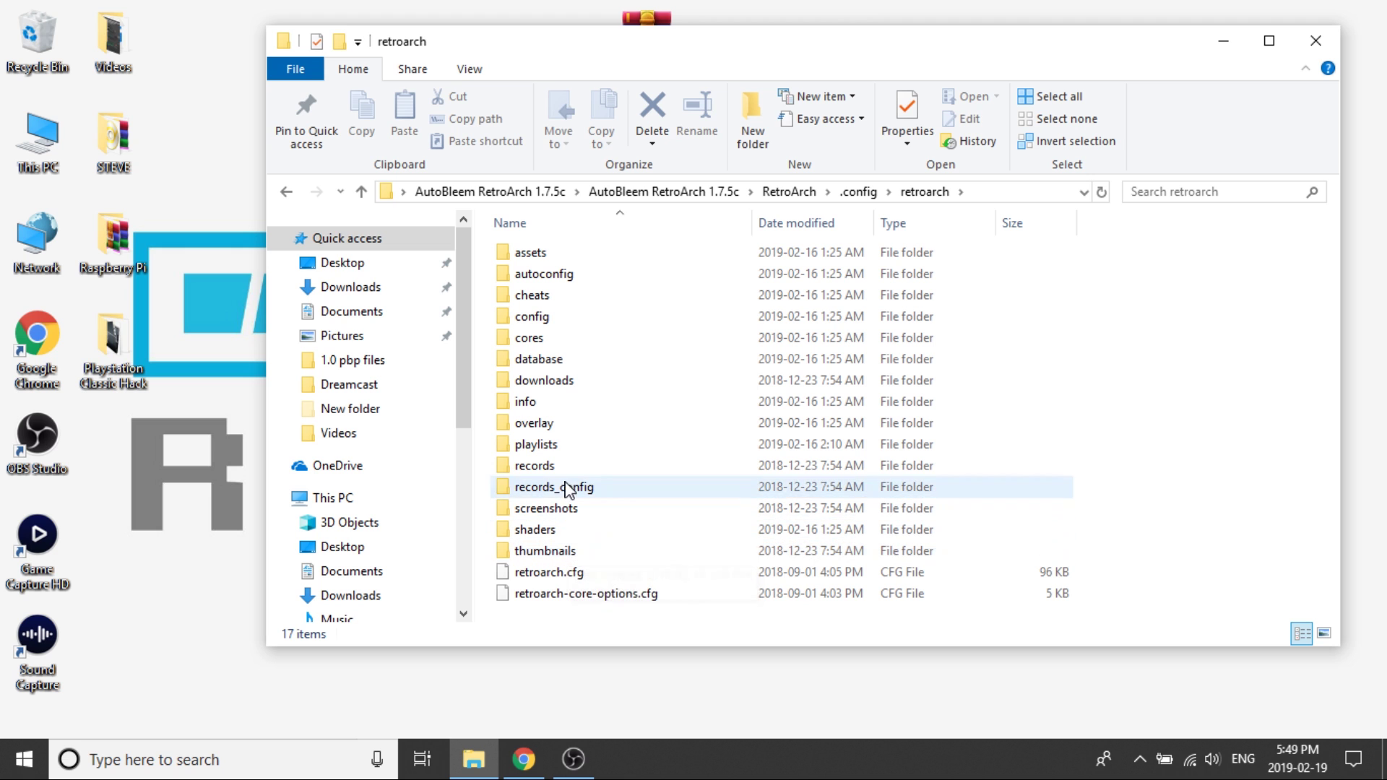
double_click(577, 432)
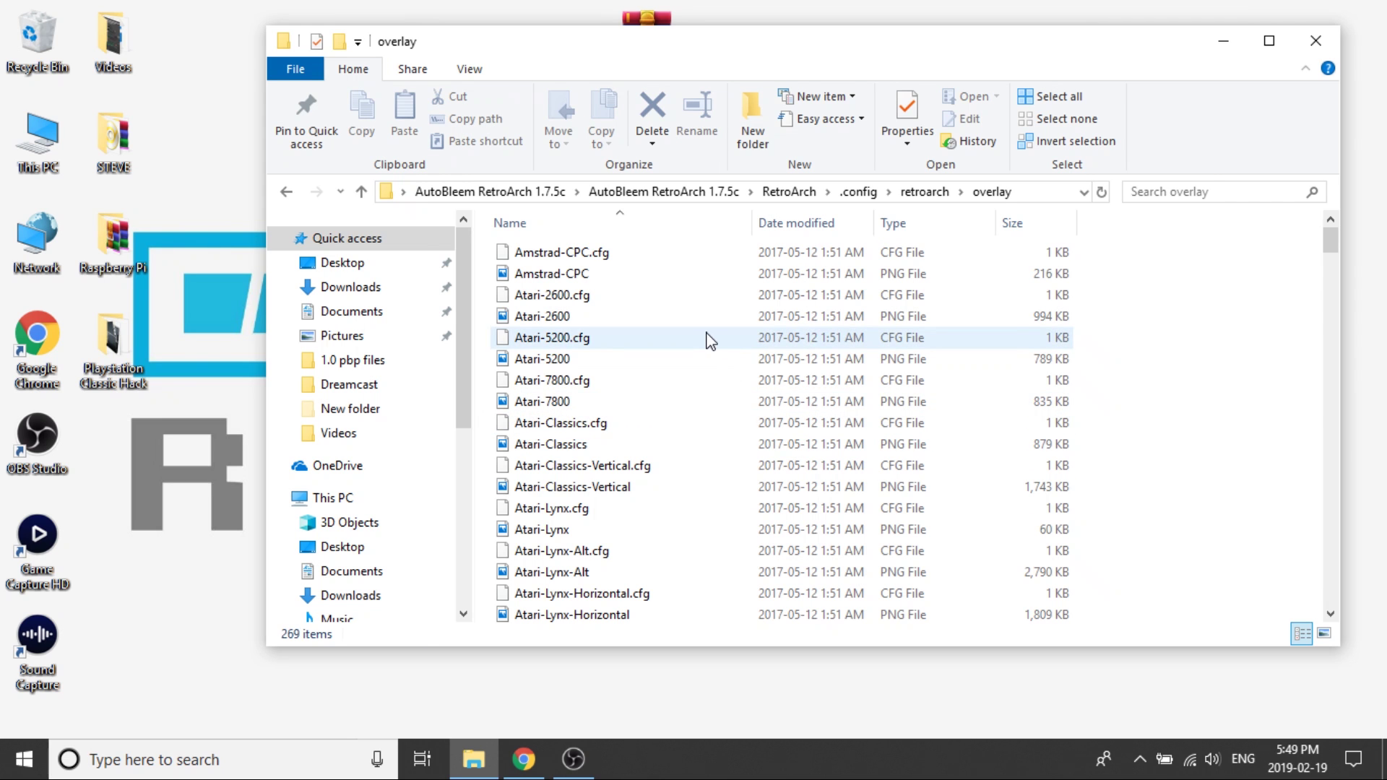
scroll(578, 480, down, 20)
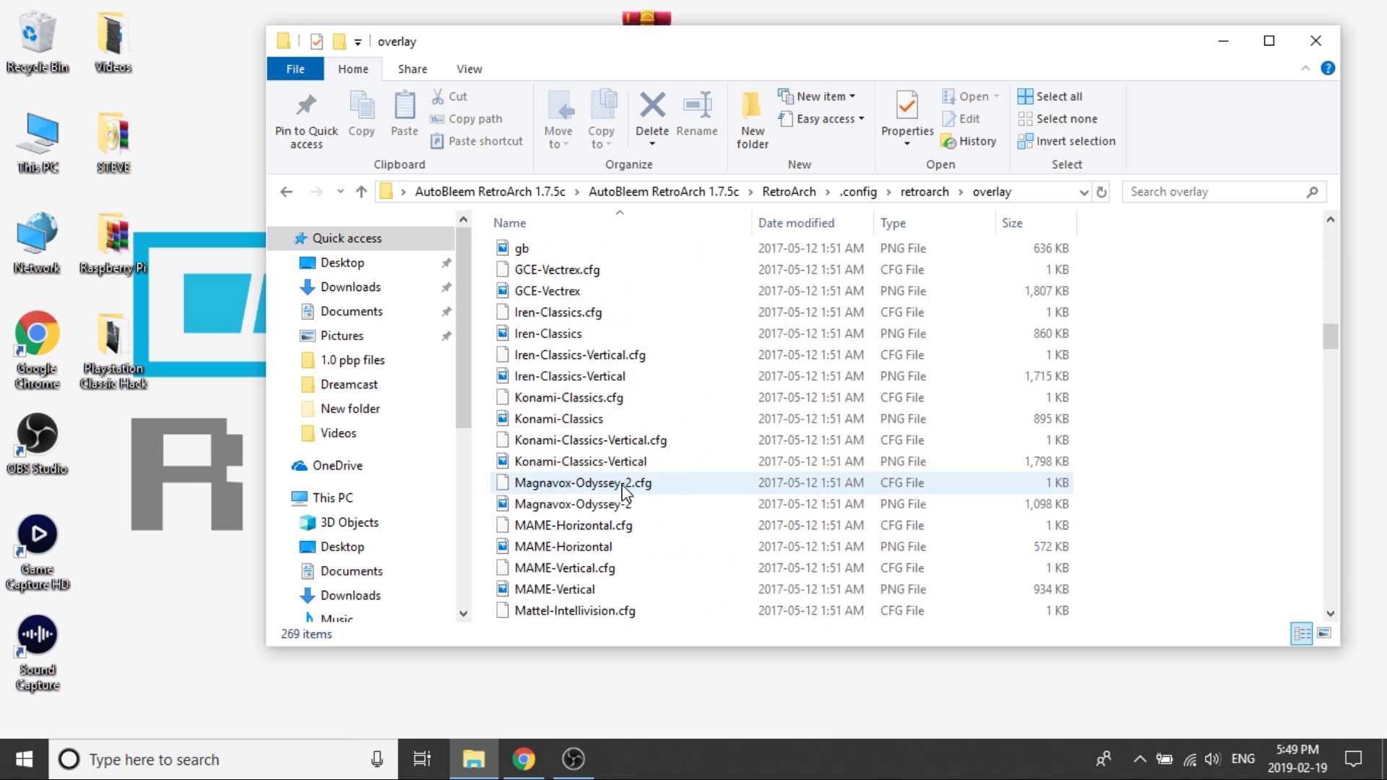
scroll(623, 493, down, 7)
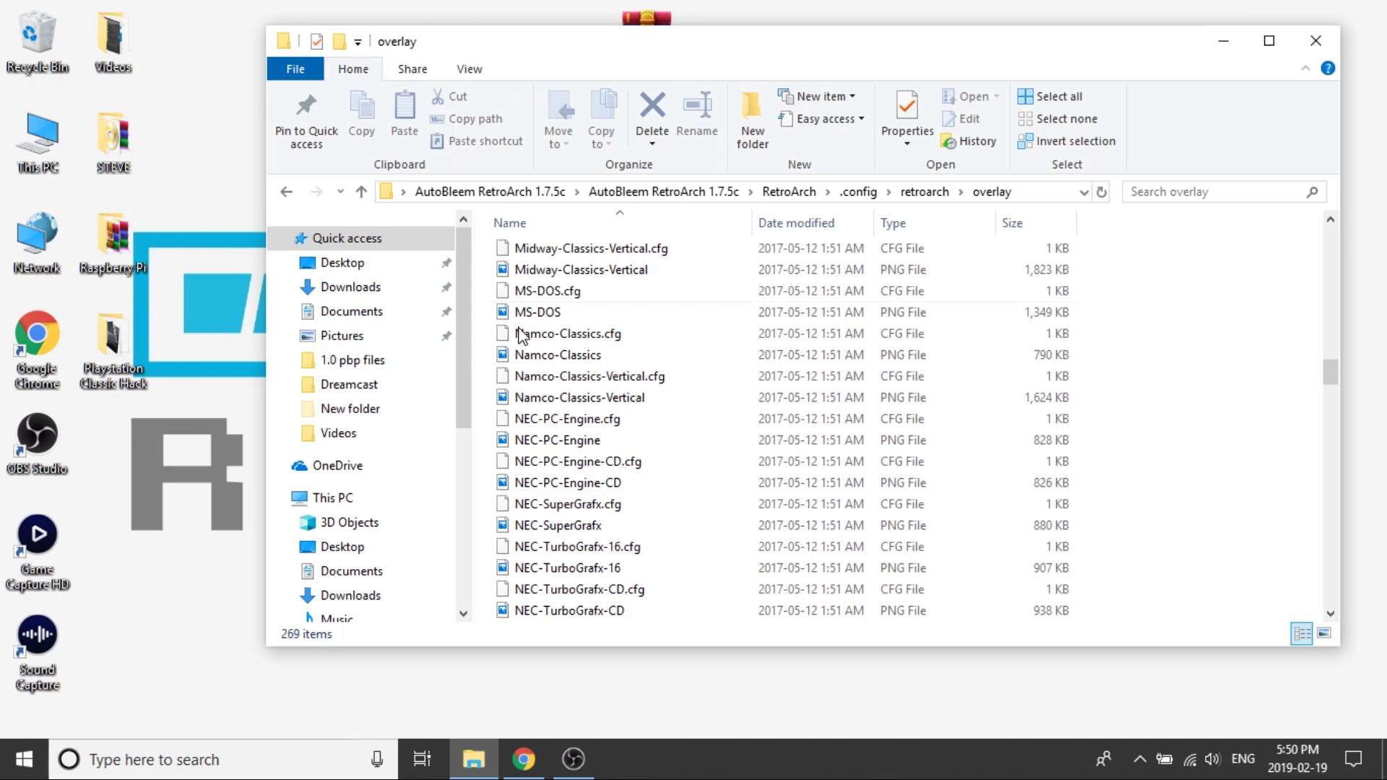
Look through the database › rdb system databases, then return to the retroarch folder
click(286, 192)
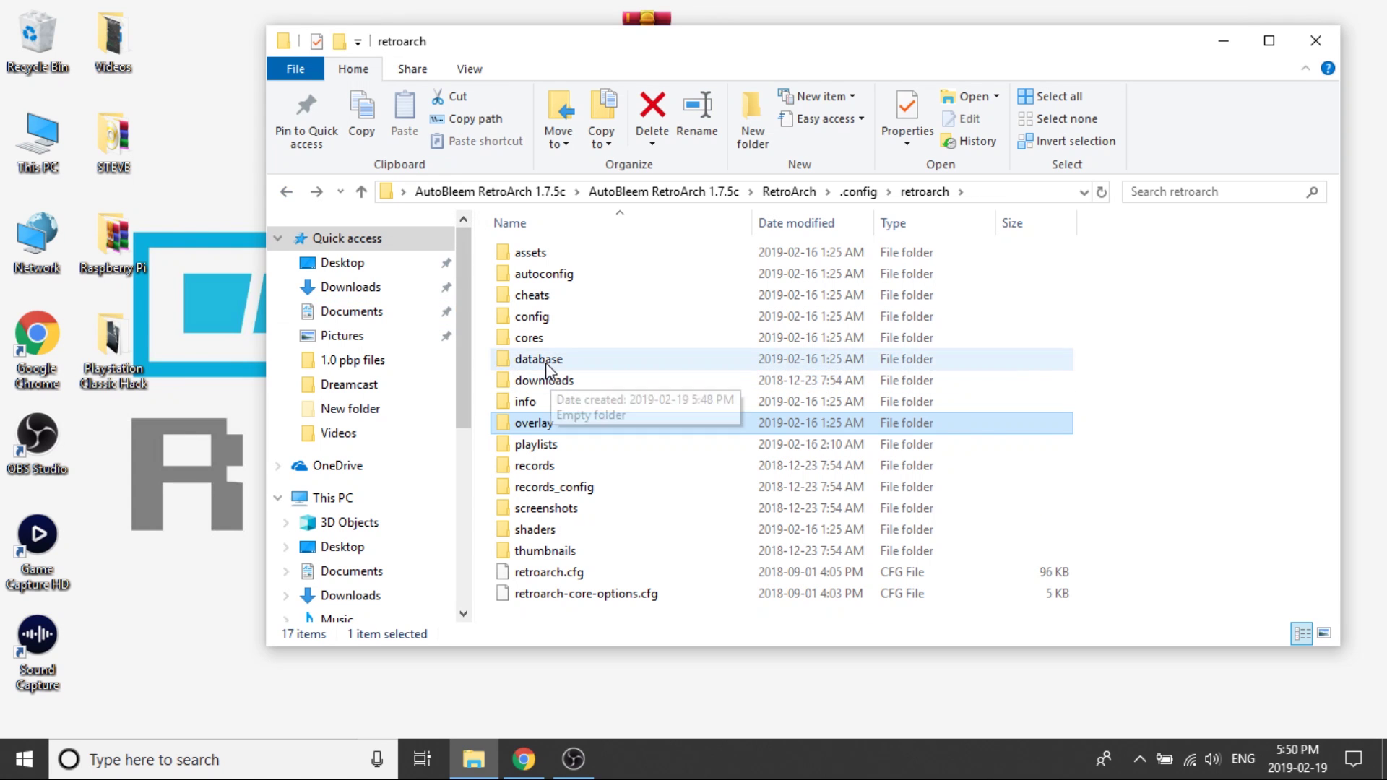
double_click(547, 362)
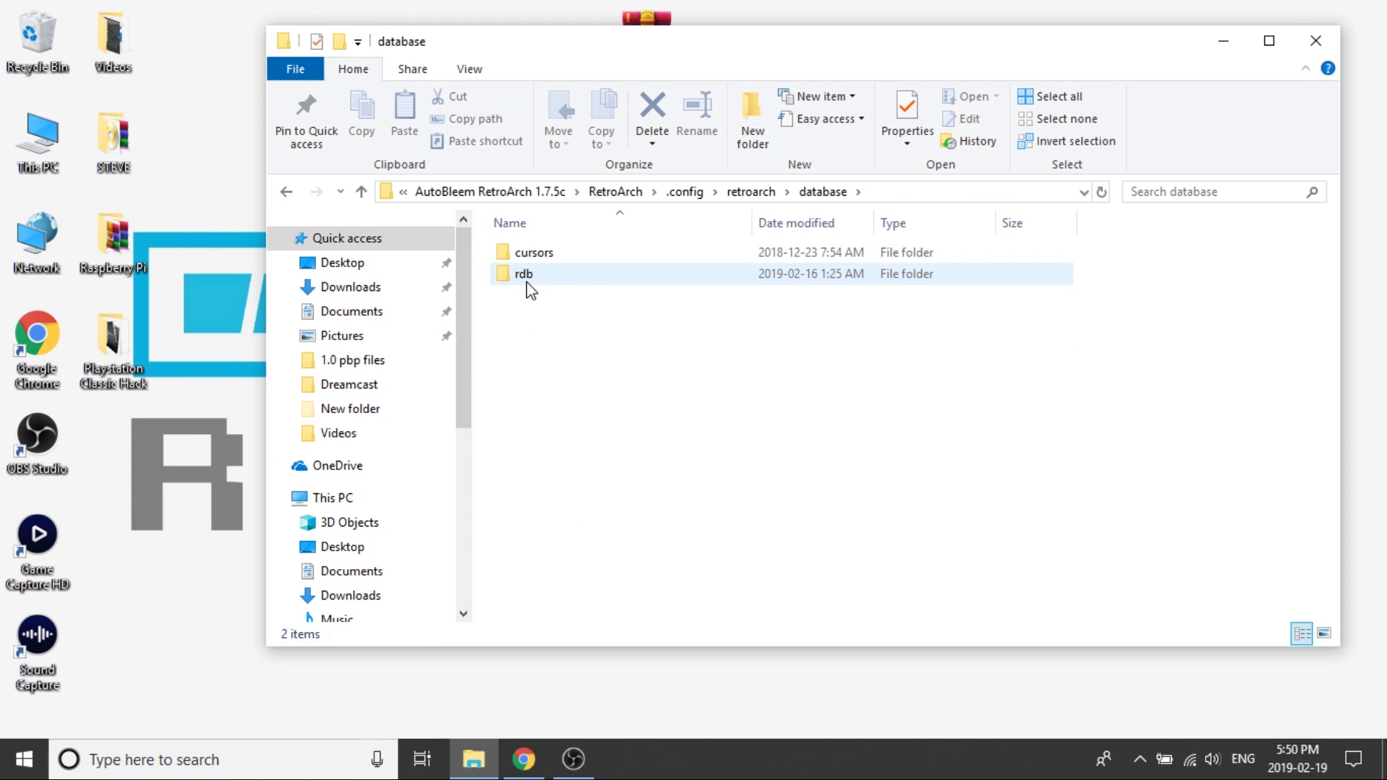
double_click(526, 279)
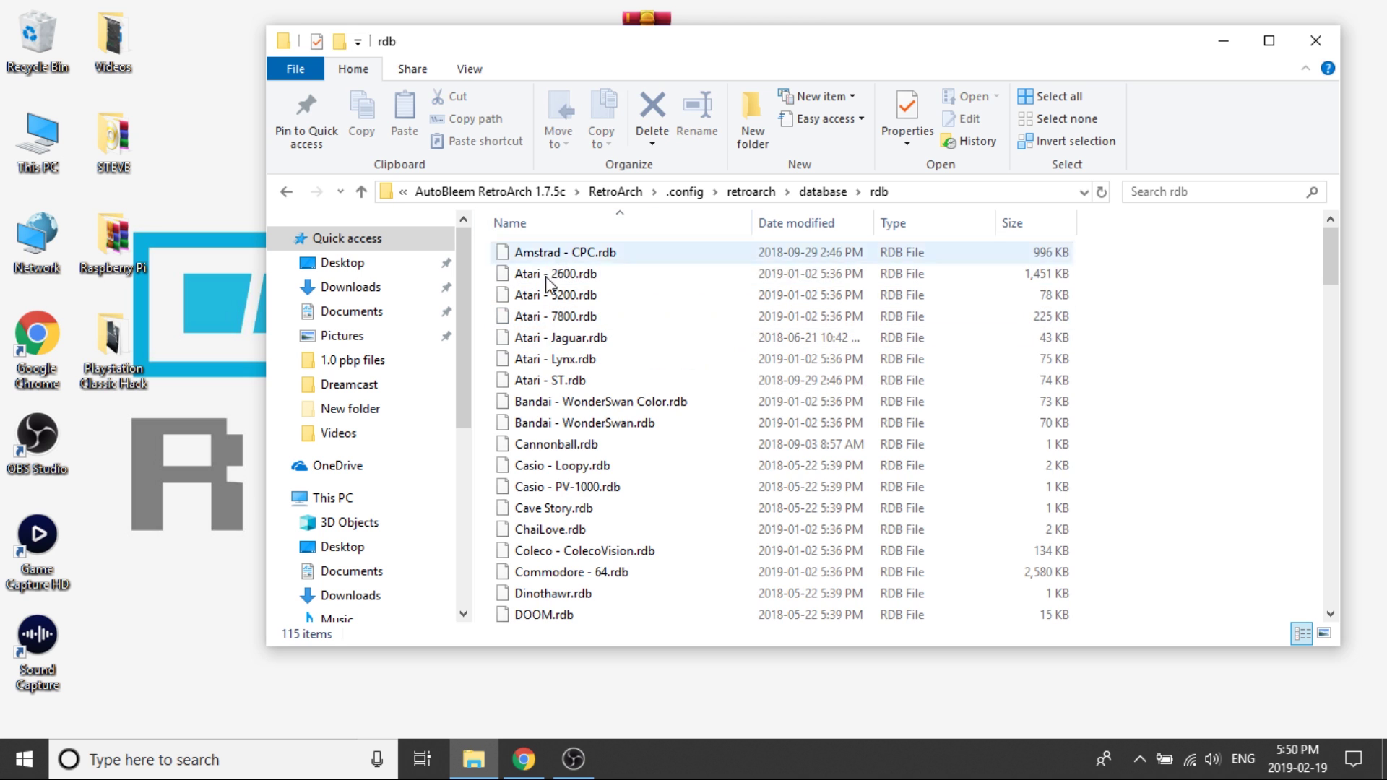
scroll(628, 423, down, 9)
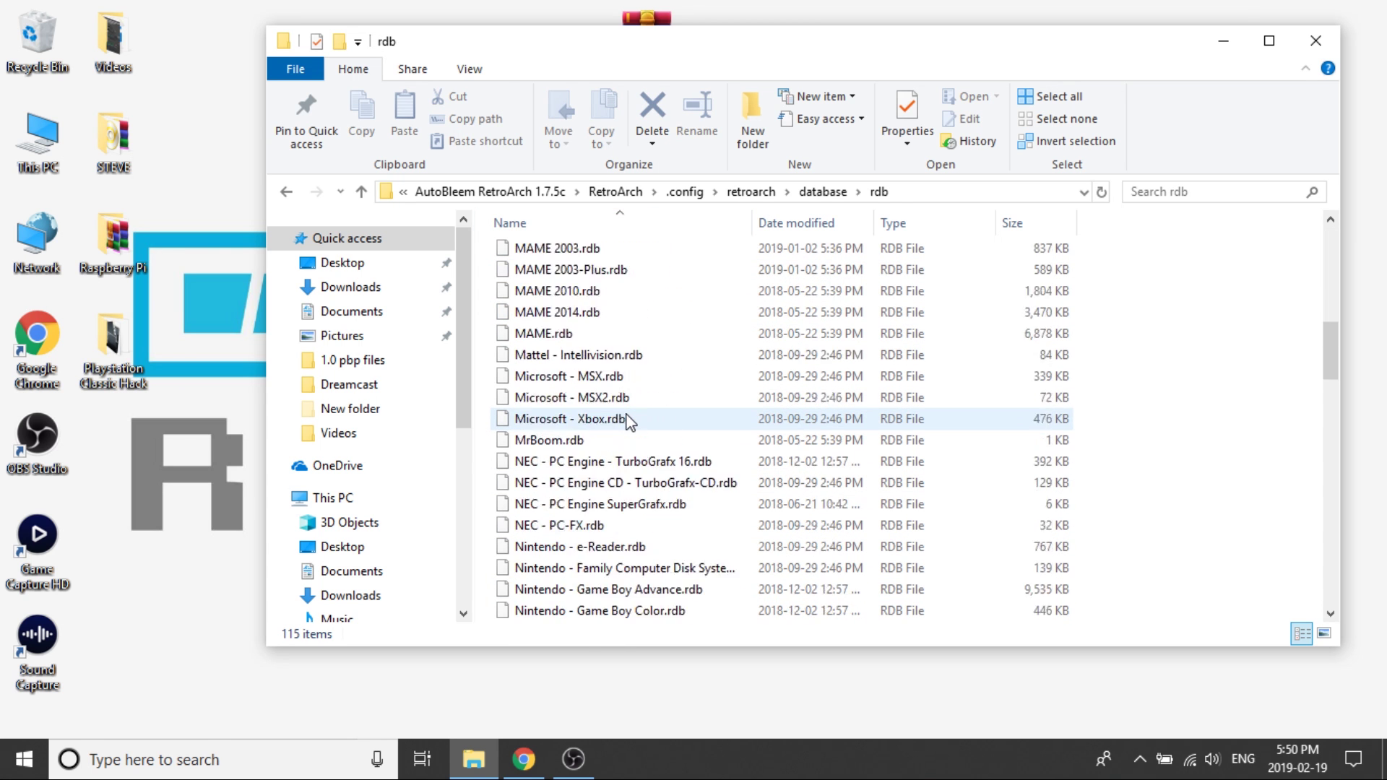
scroll(629, 422, down, 20)
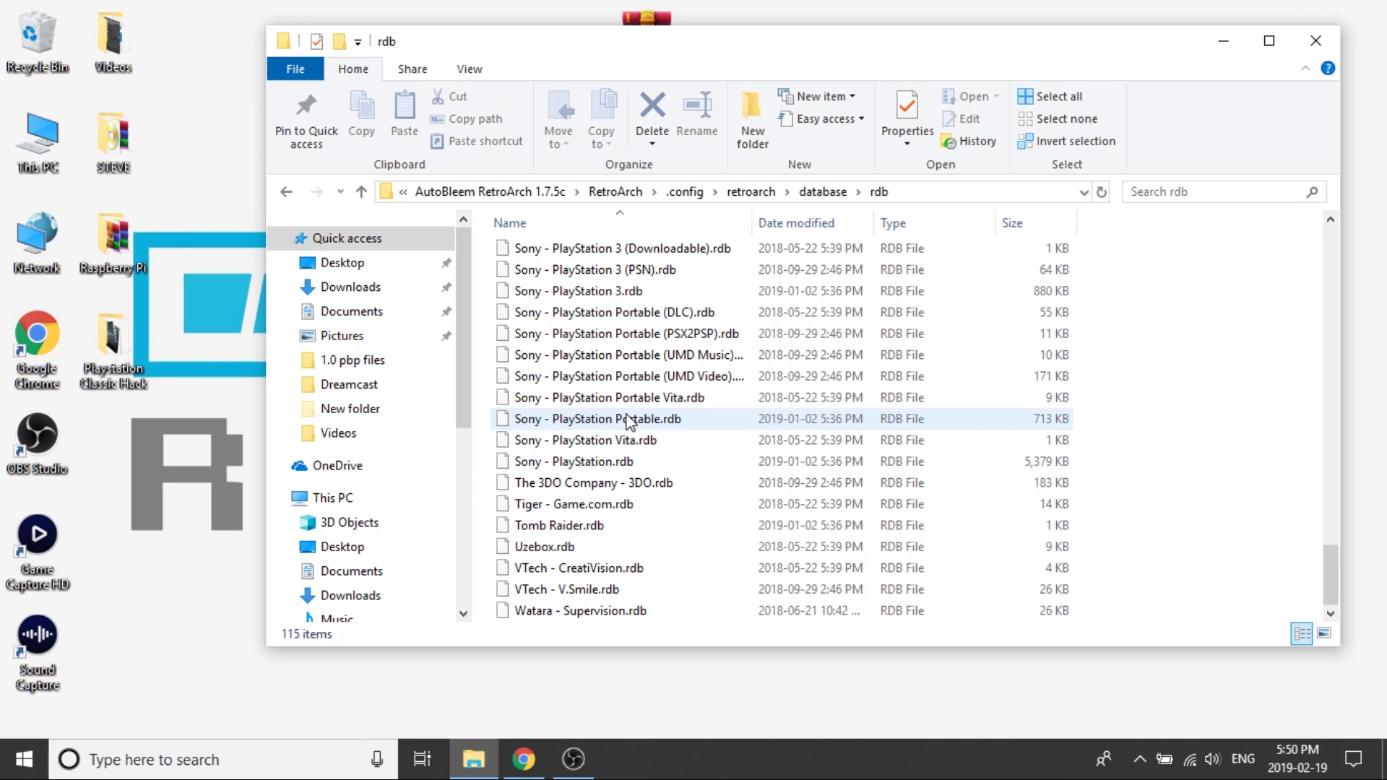
click(286, 192)
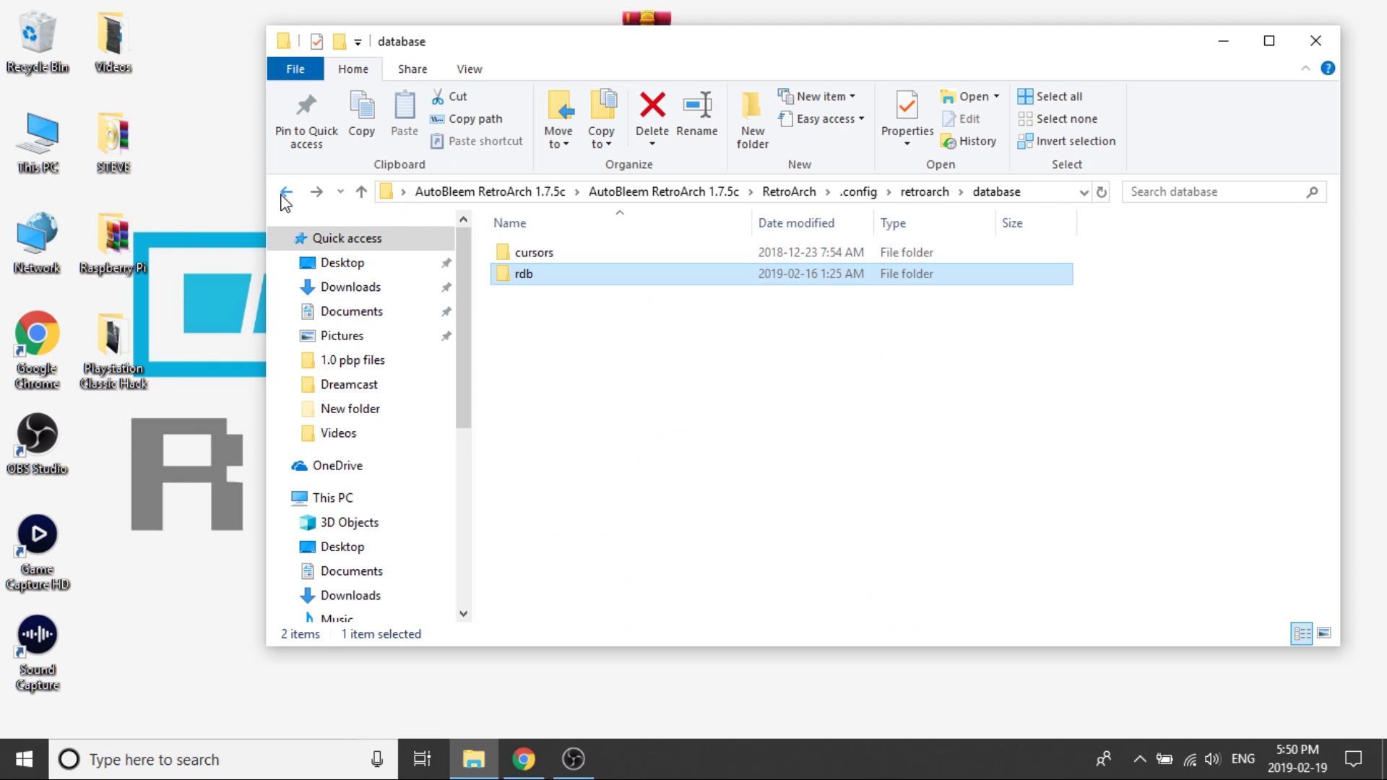
click(286, 191)
Check the thumbnails folder is empty and go back to the outer AutoBleem RetroArch 1.7.5c folder
click(542, 553)
double_click(542, 553)
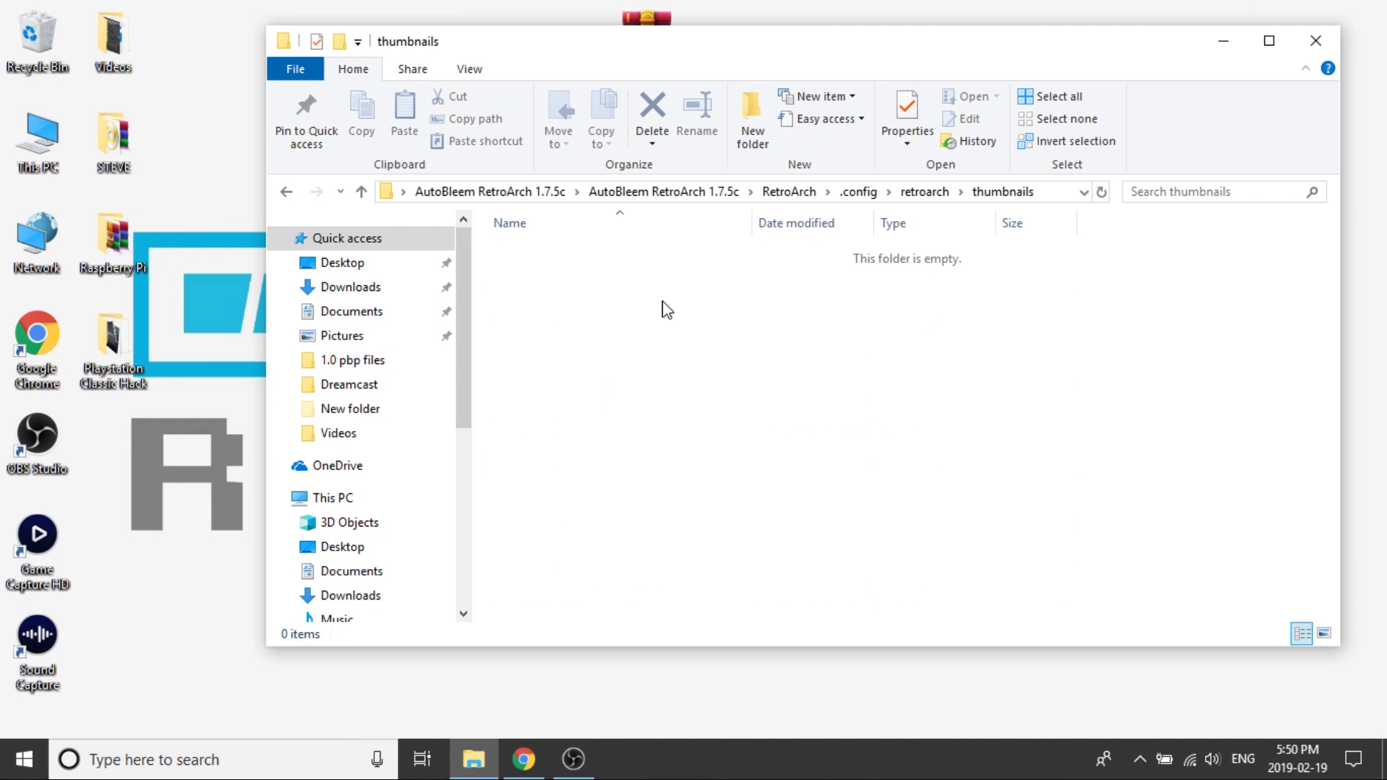
click(289, 200)
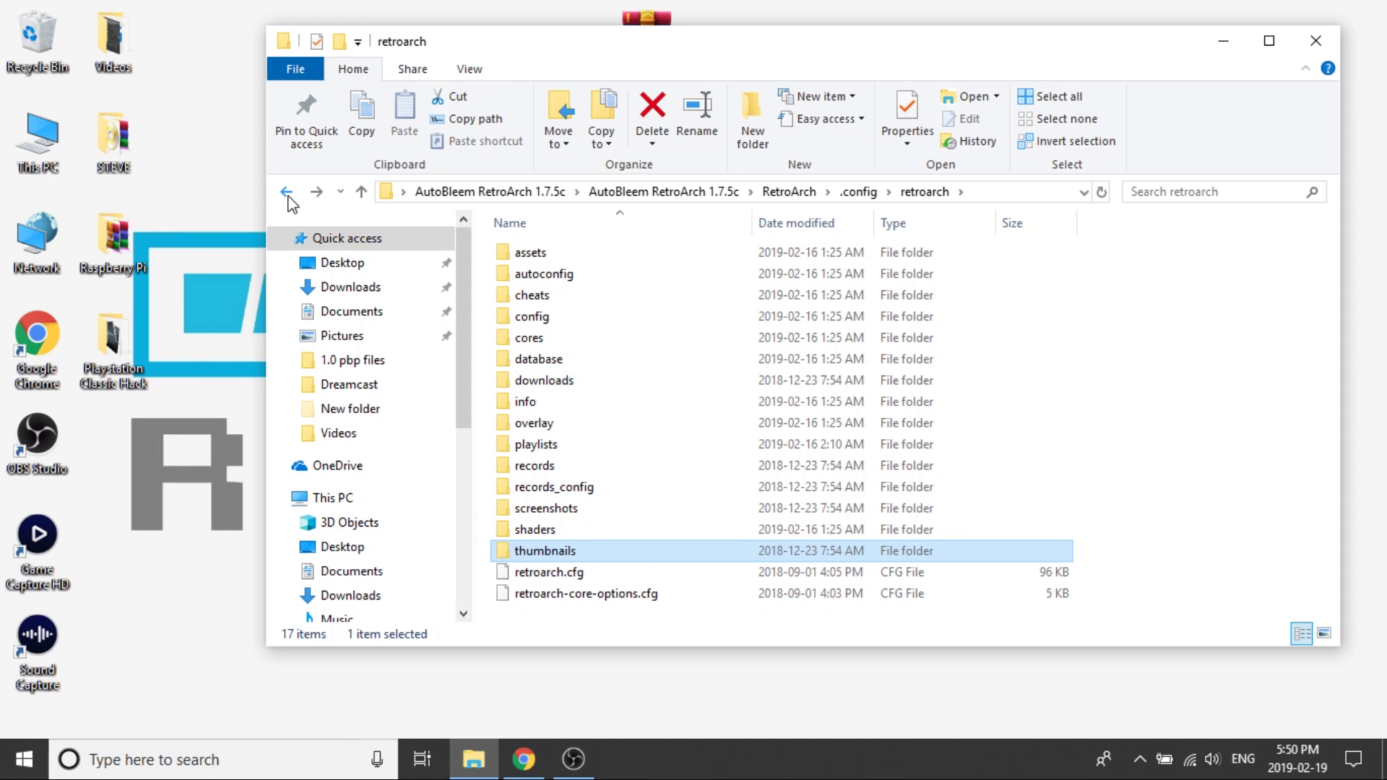
click(289, 198)
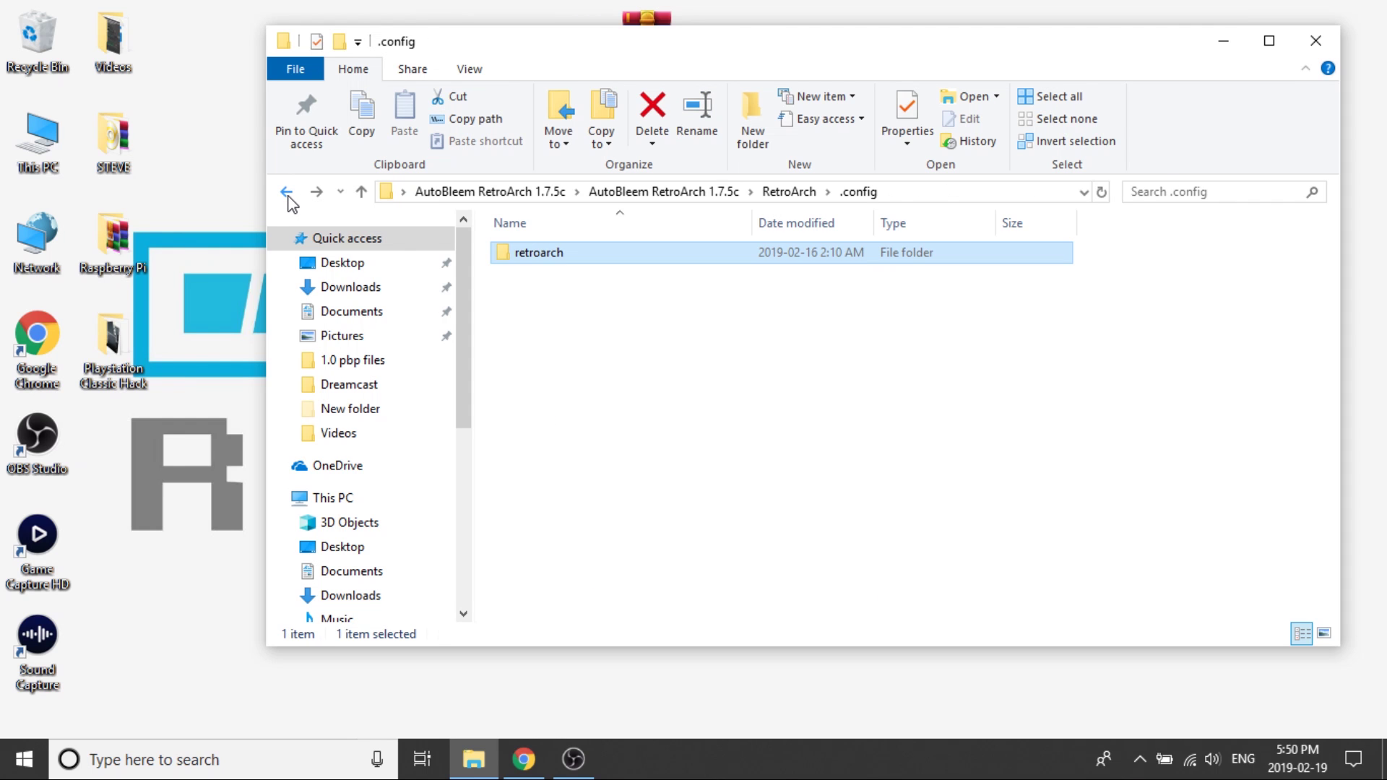
click(288, 199)
click(288, 199)
click(288, 200)
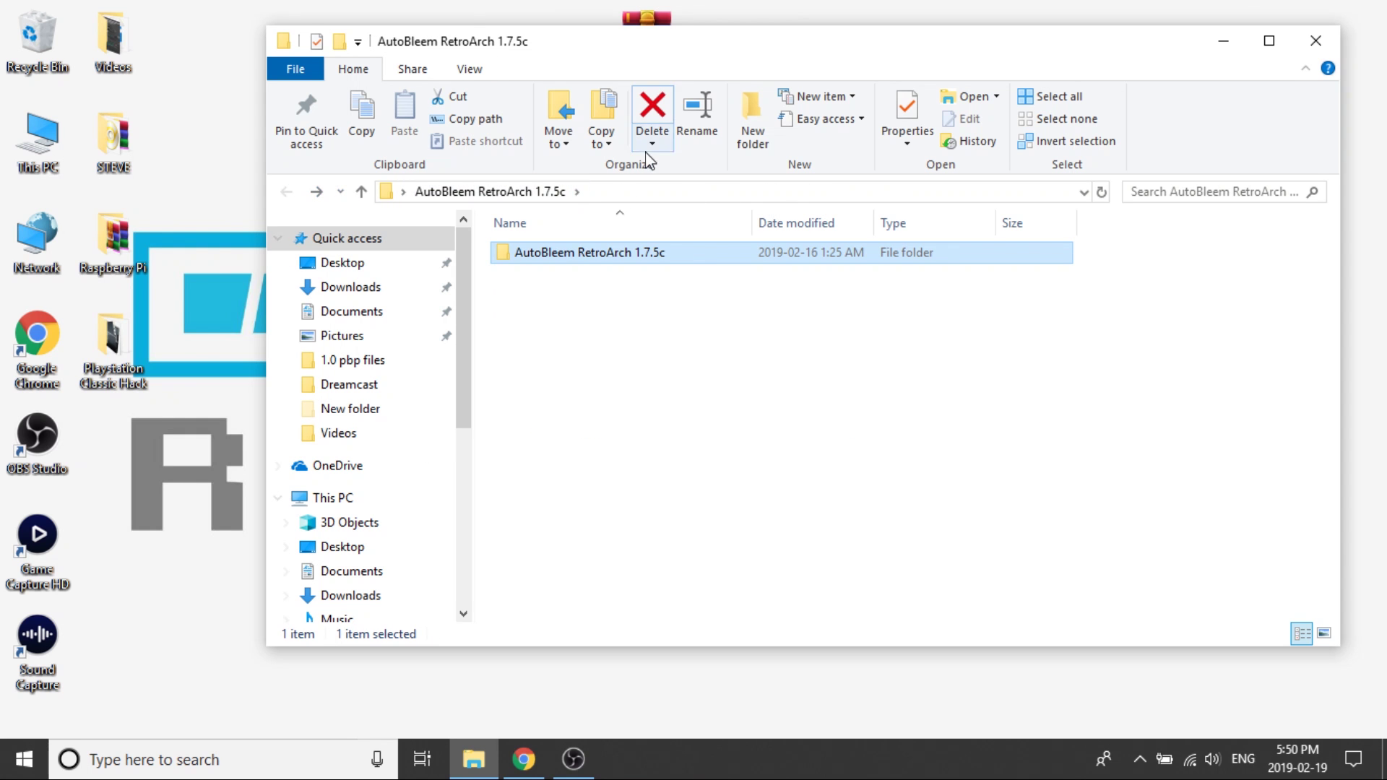
Snap the AutoBleem RetroArch 1.7.5c window to the right half, with the desktop visible beside it
drag(595, 43, 1380, 189)
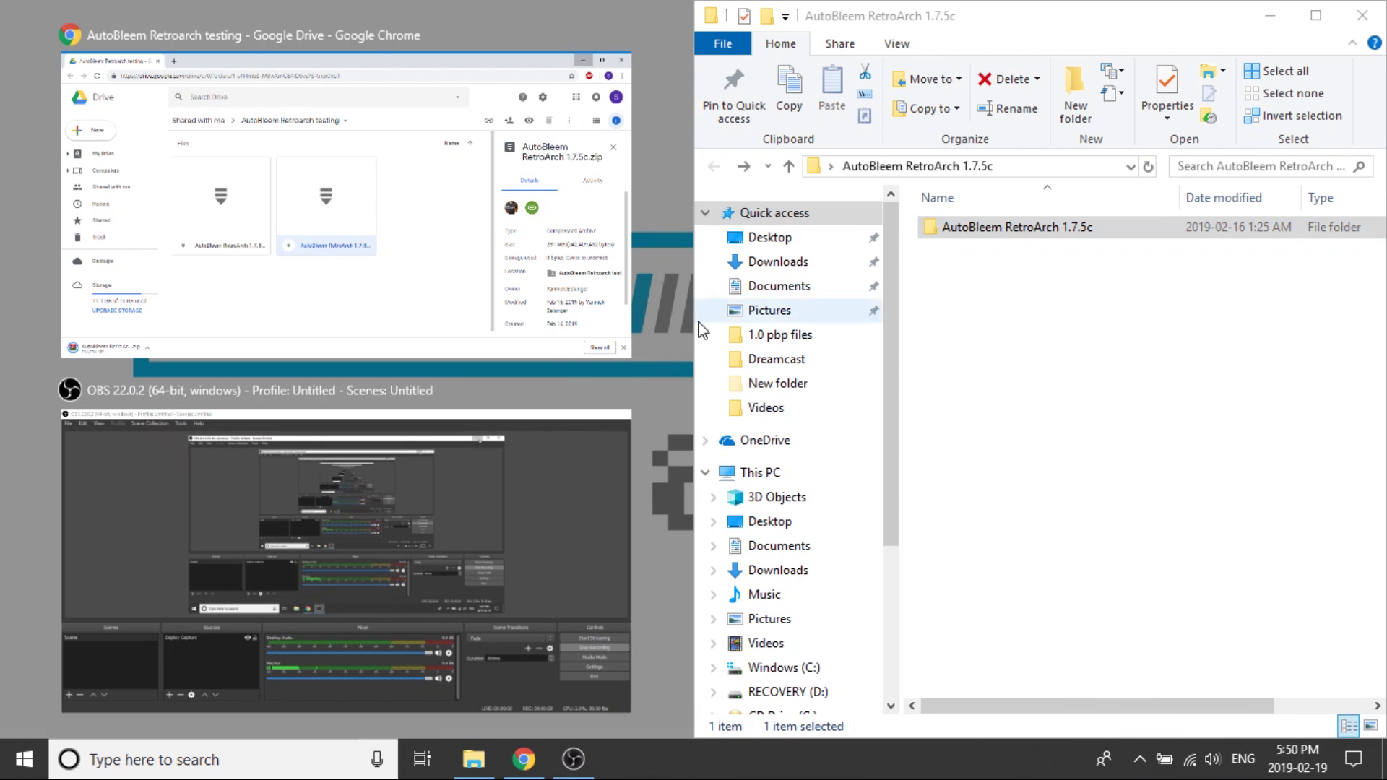
click(675, 341)
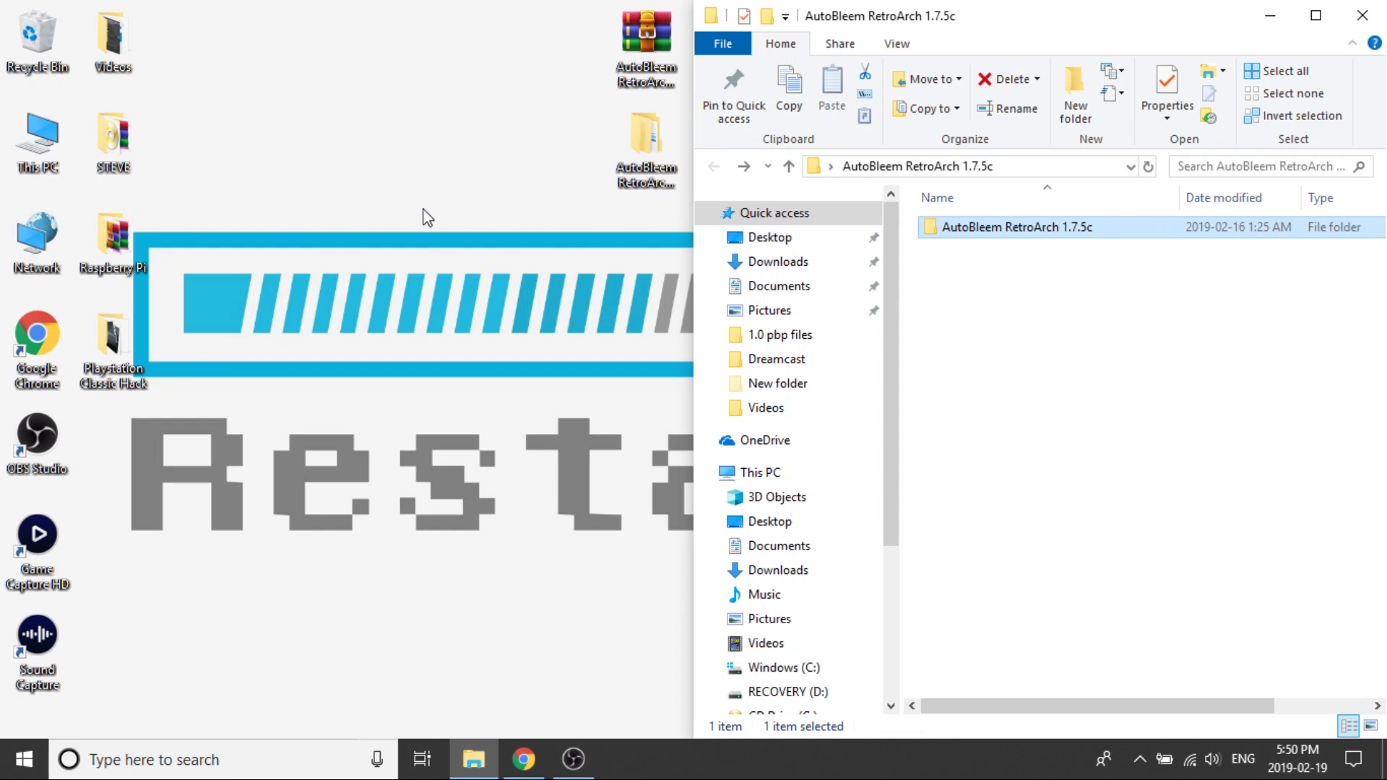
Open the SONY (H:) drive from This PC and dock its window on the left half
double_click(38, 141)
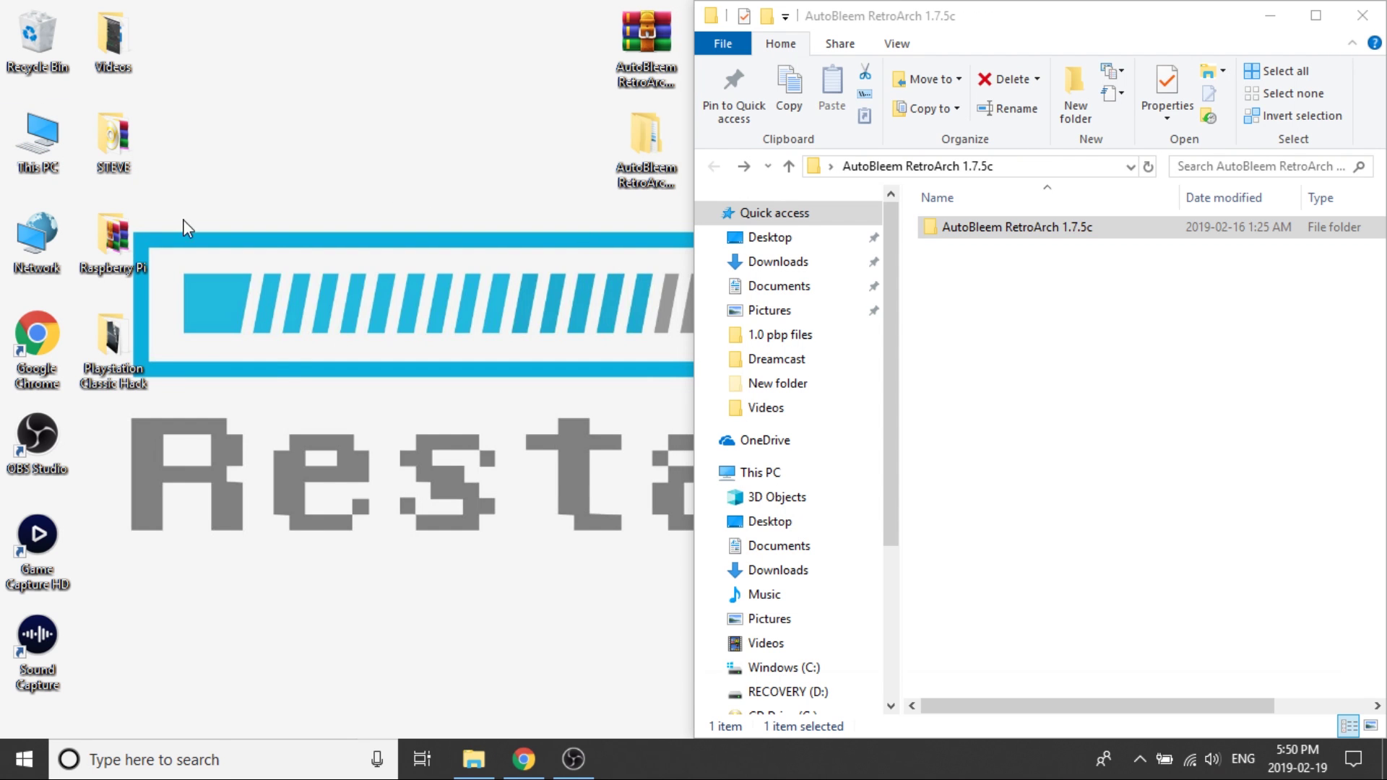
double_click(1146, 570)
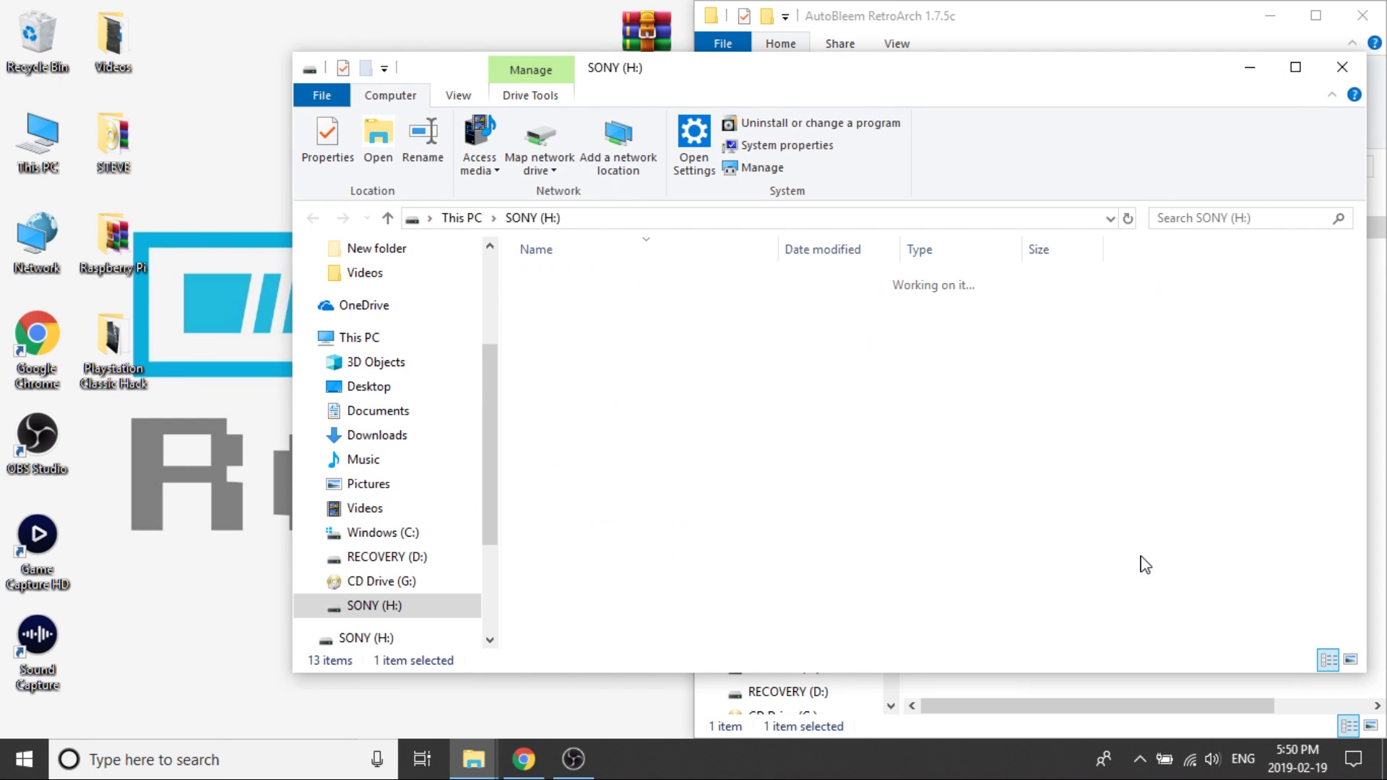
drag(816, 83, 1, 81)
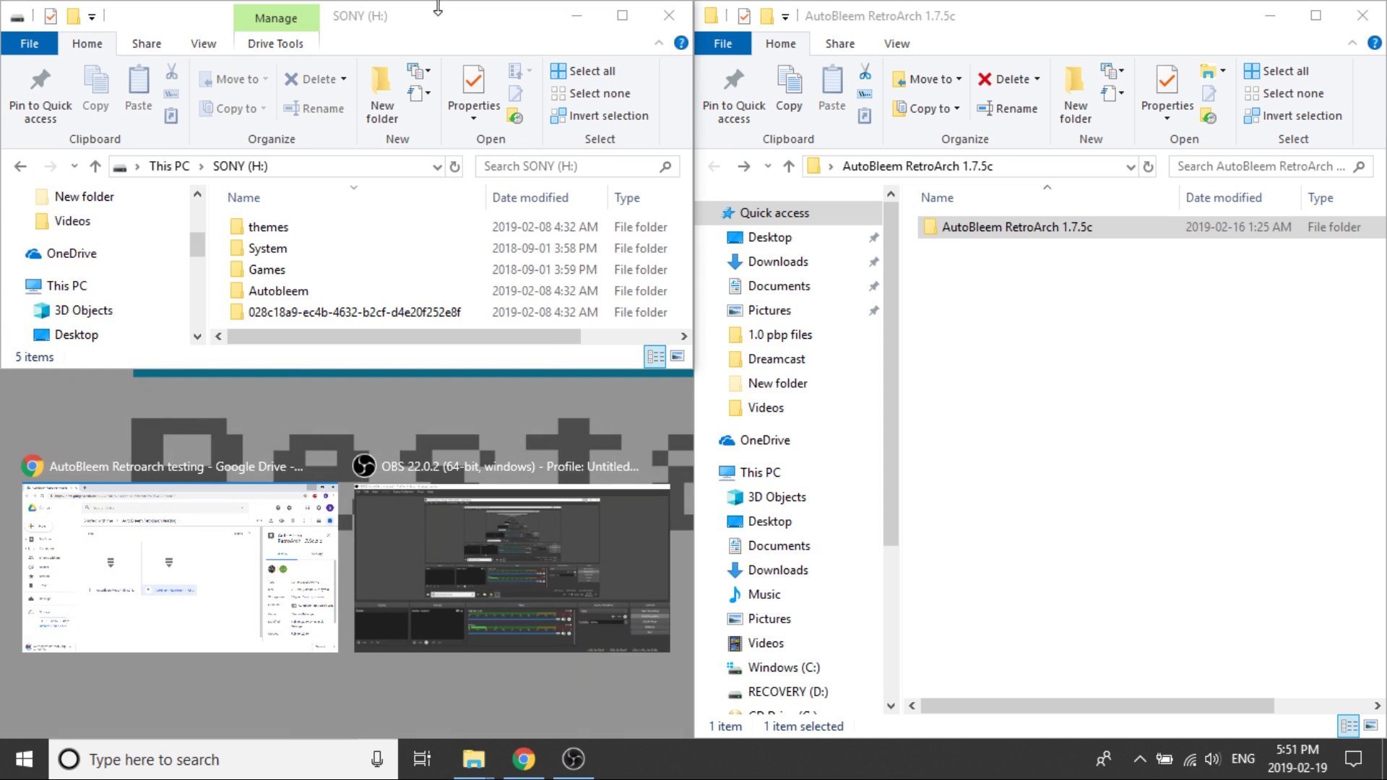
drag(473, 32, 4, 152)
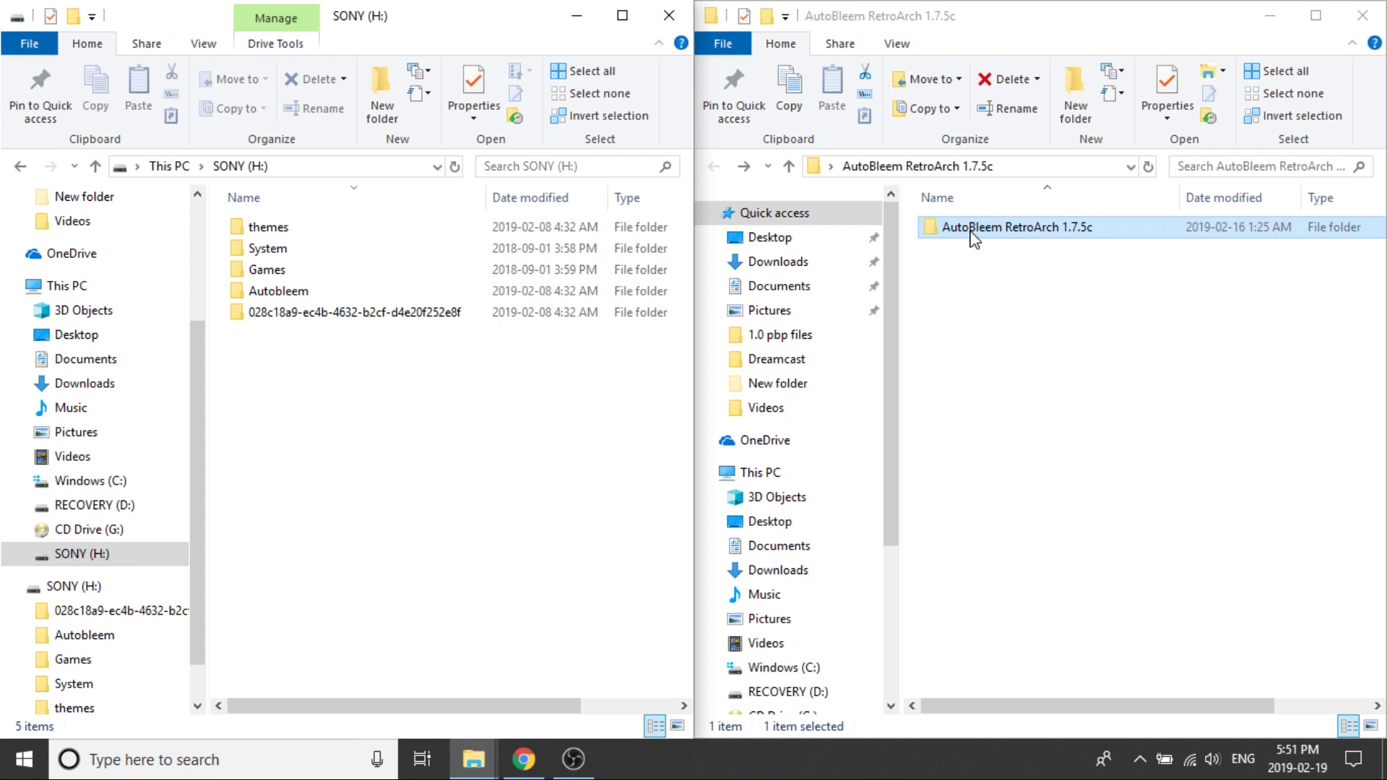
Copy the RetroArch folder from the inner AutoBleem RetroArch 1.7.5c folder onto SONY (H:)
double_click(1019, 229)
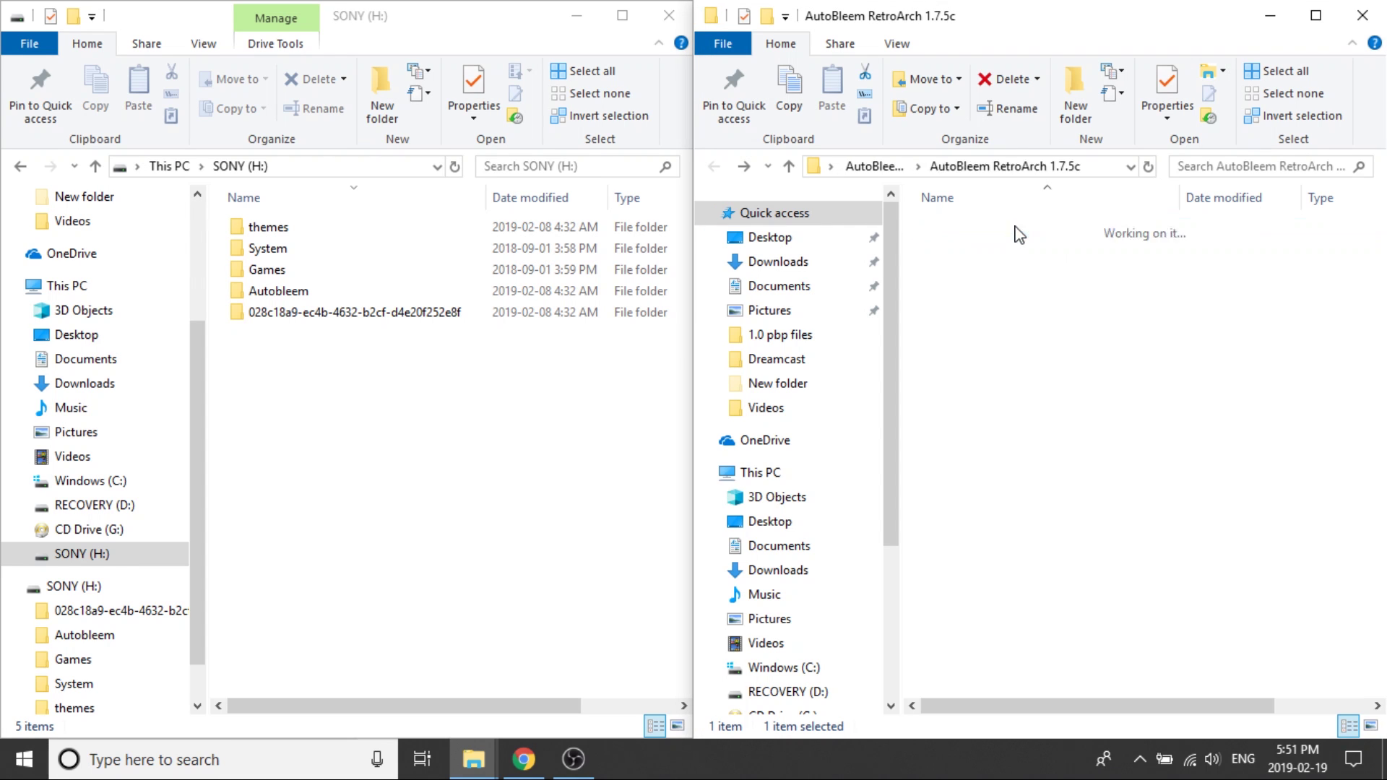
drag(1060, 296, 878, 184)
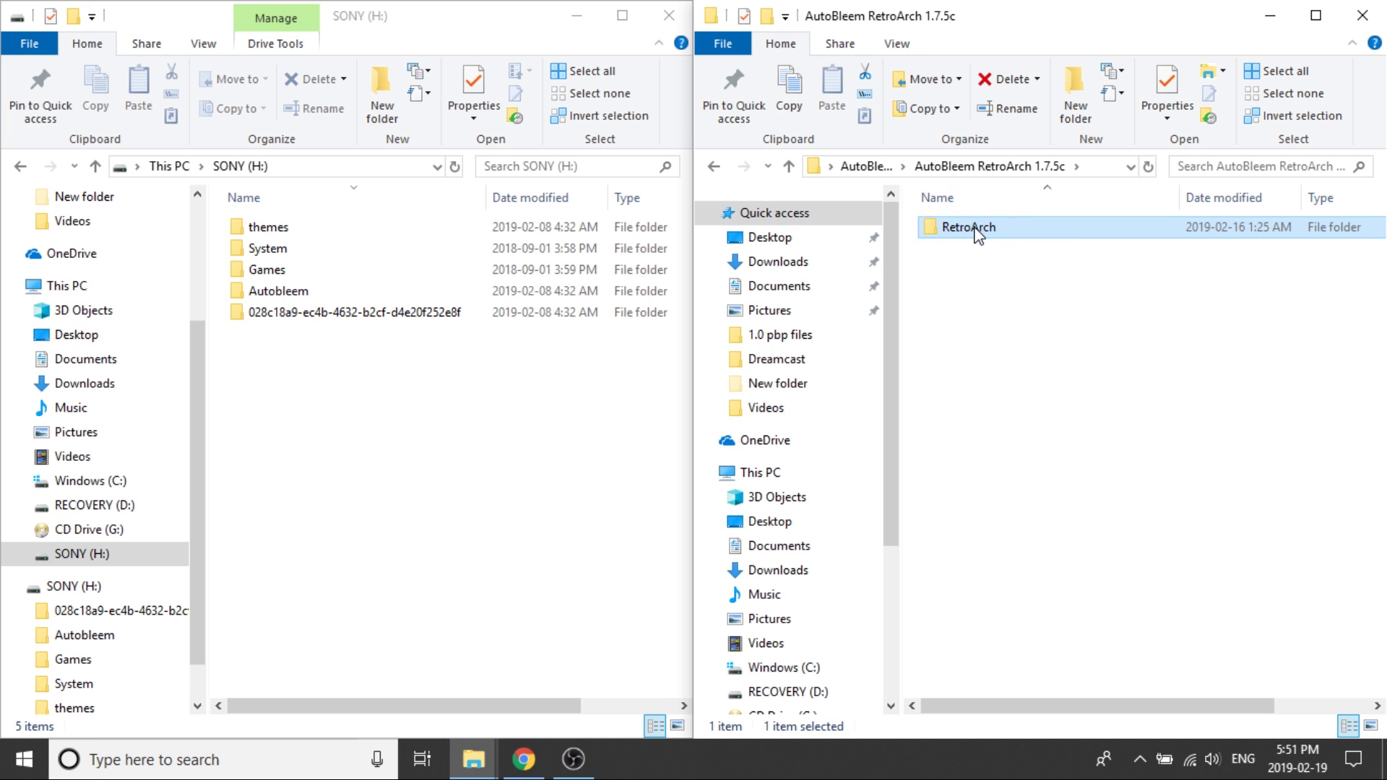
drag(979, 229, 336, 455)
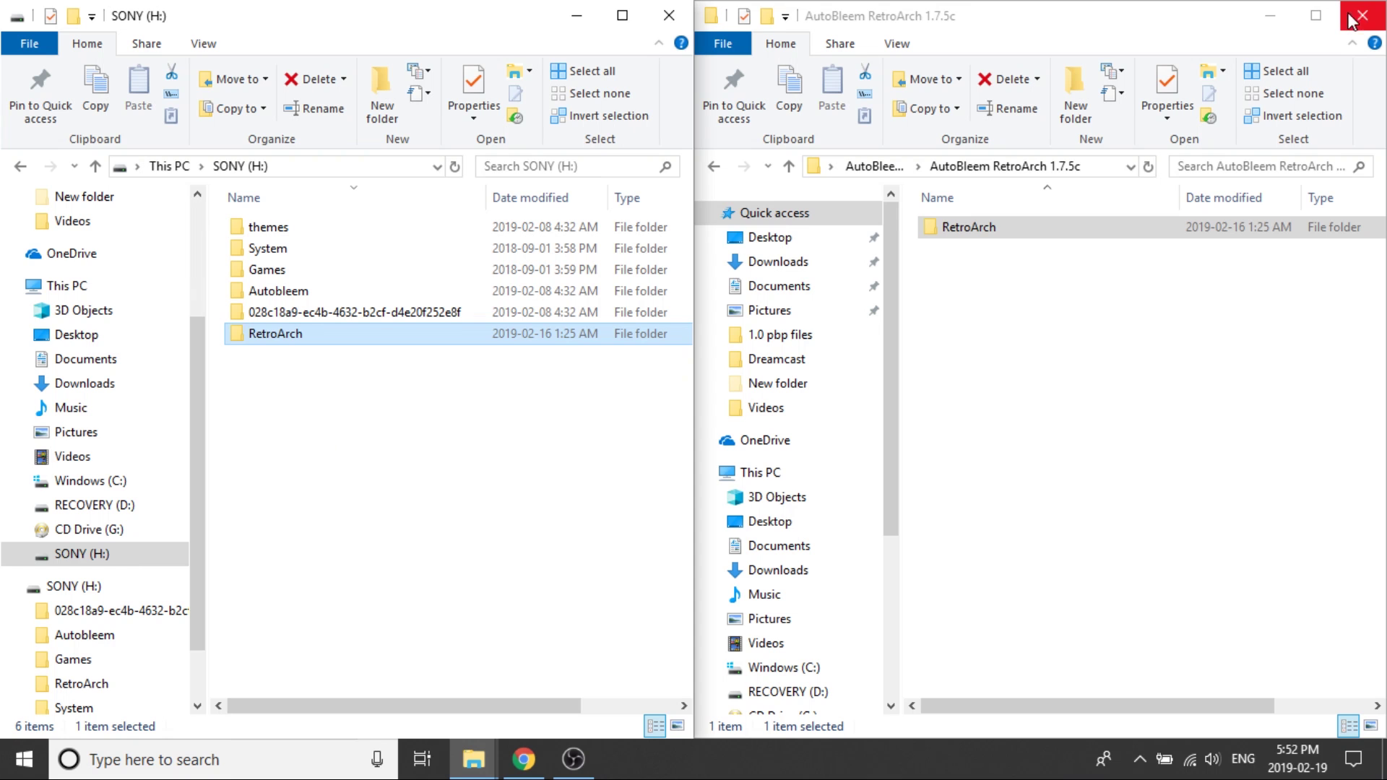
Close the AutoBleem RetroArch window and snap the SONY (H:) window to the right half
click(1366, 21)
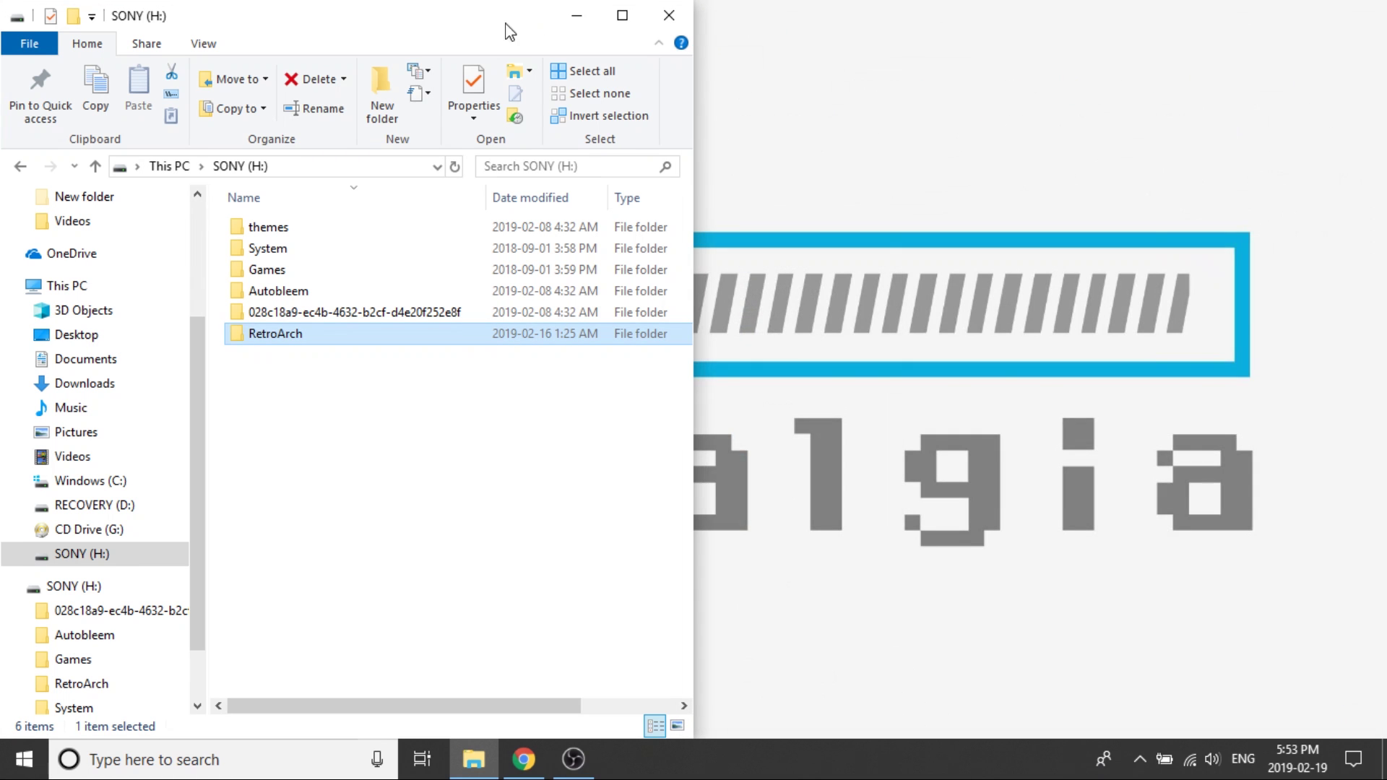
drag(491, 19, 1385, 168)
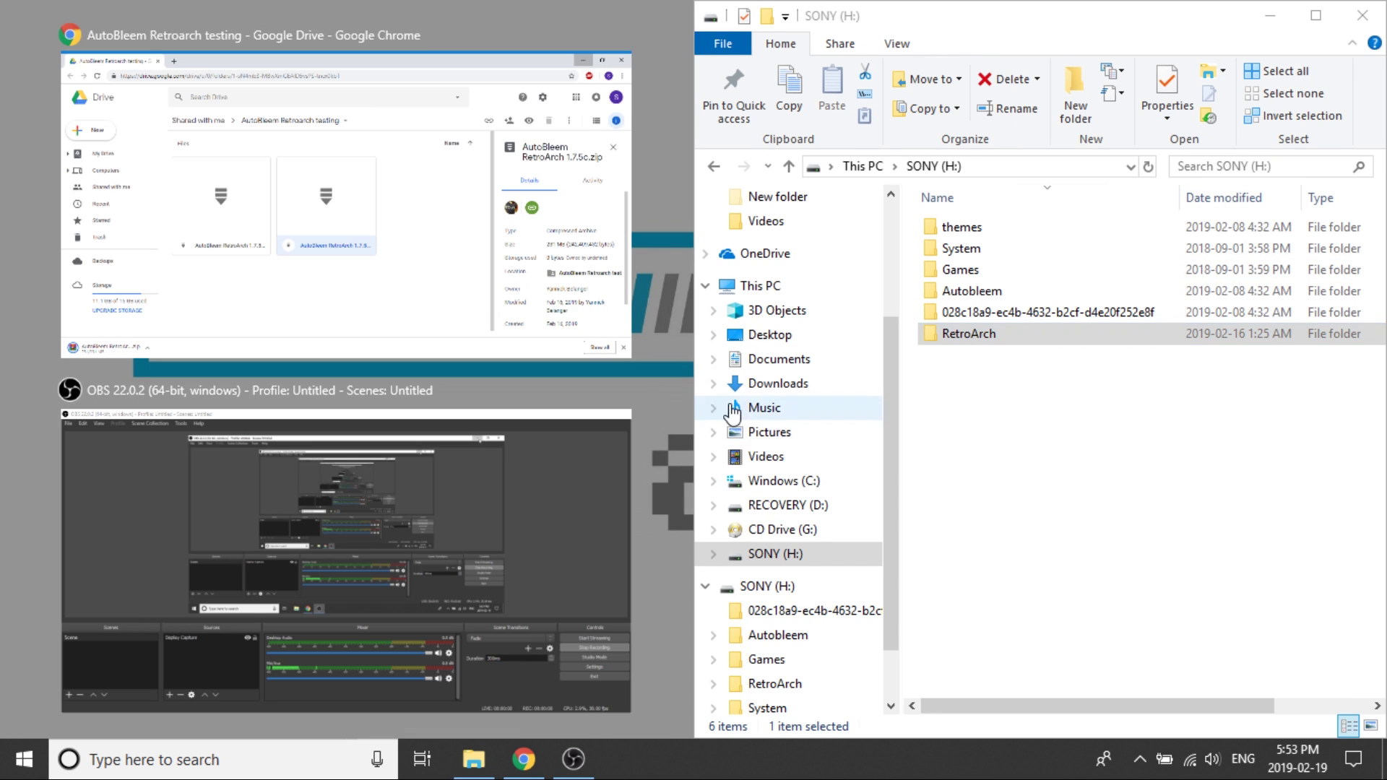
click(672, 410)
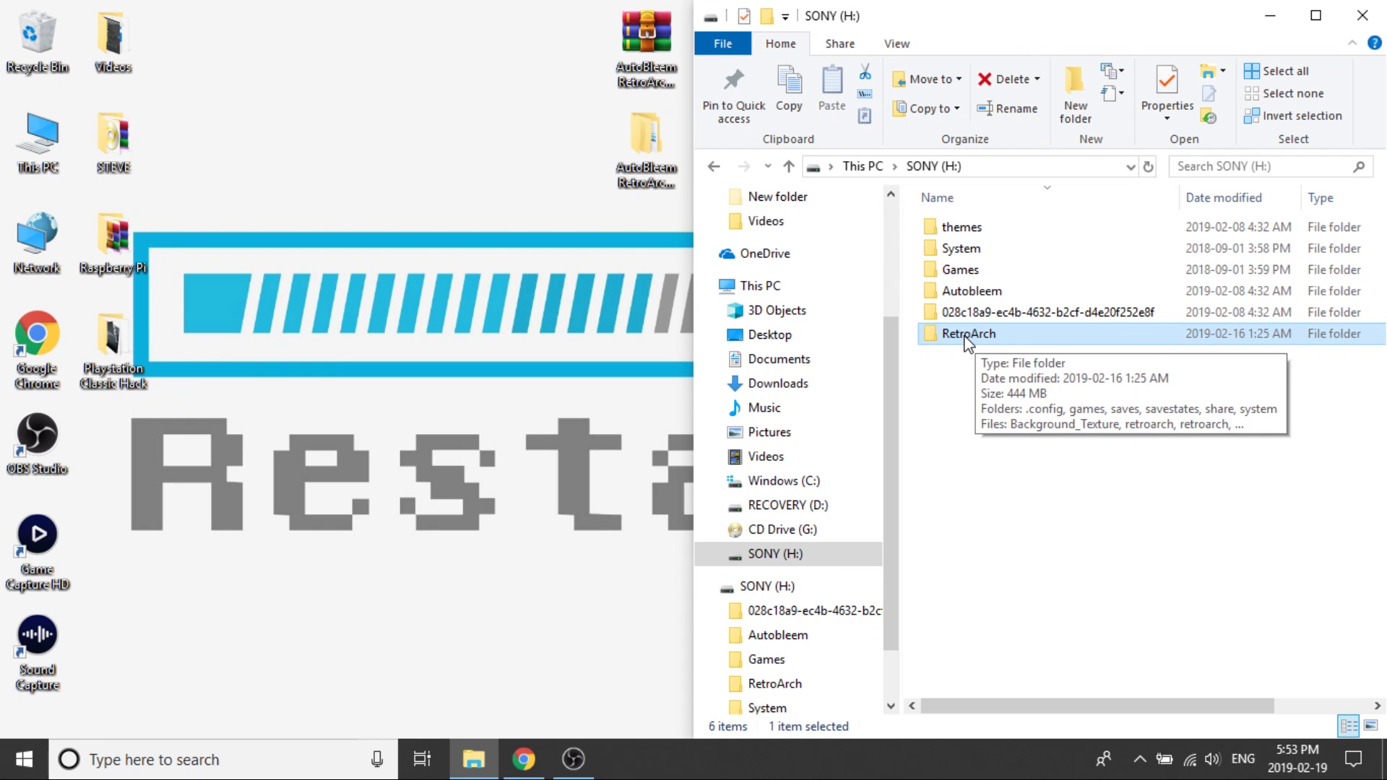
Open RetroArch › .config › retroarch › cores on SONY (H:) and scroll its 93 core files
double_click(965, 336)
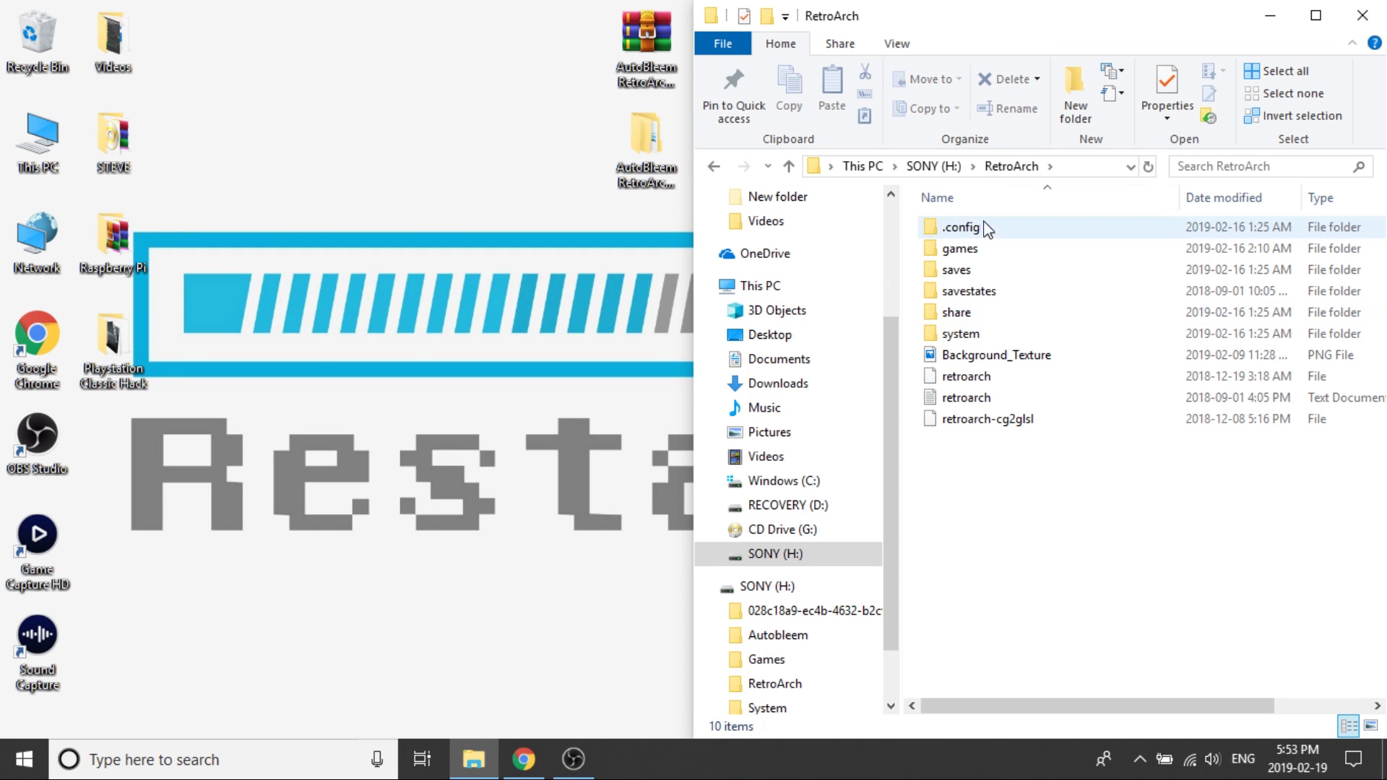
double_click(987, 229)
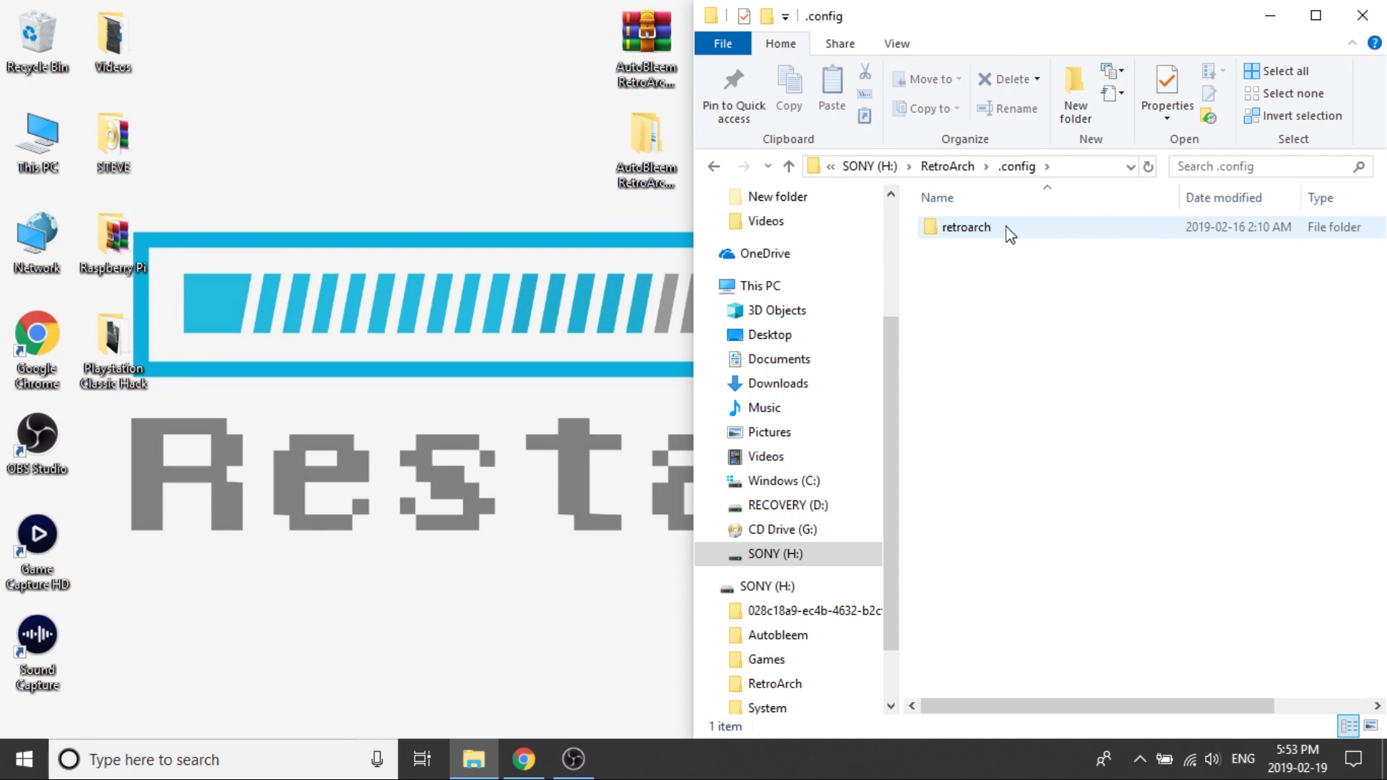
double_click(963, 233)
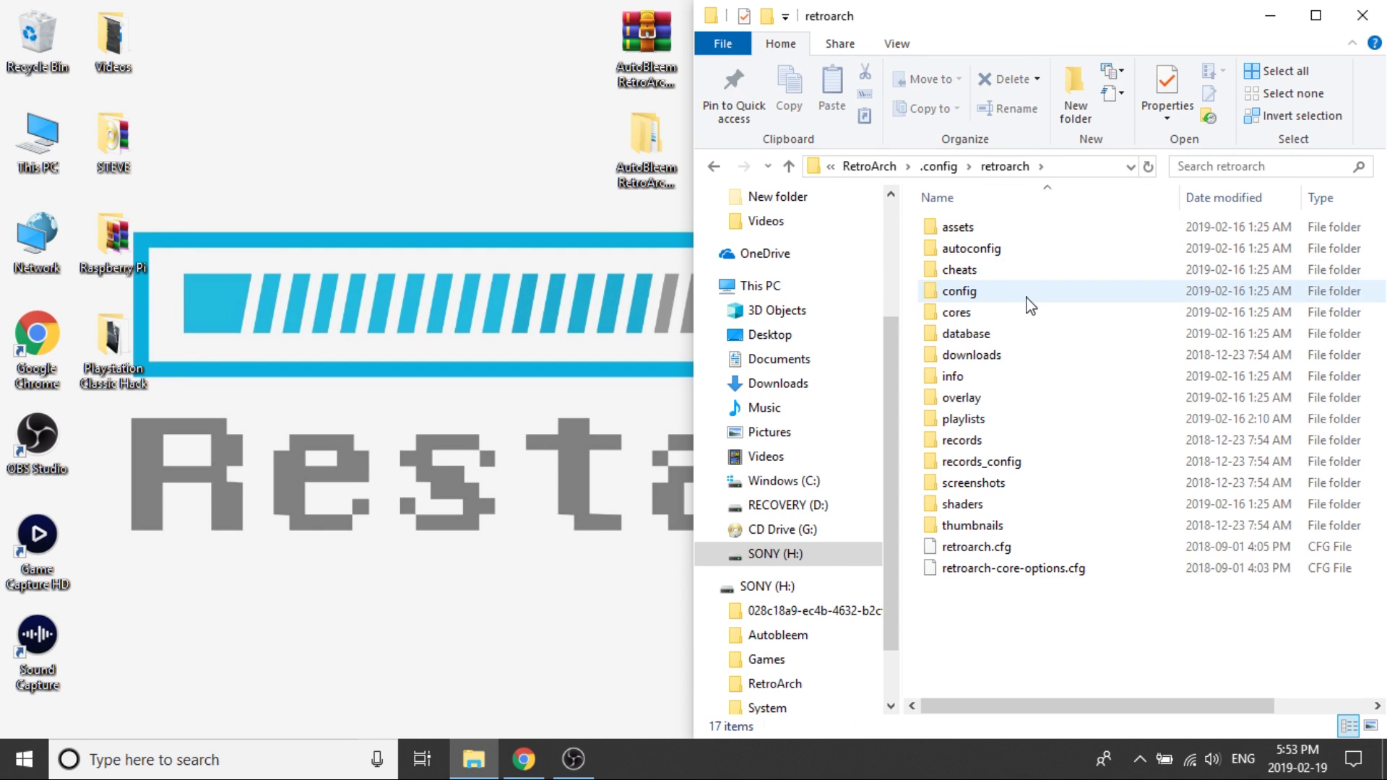
double_click(971, 315)
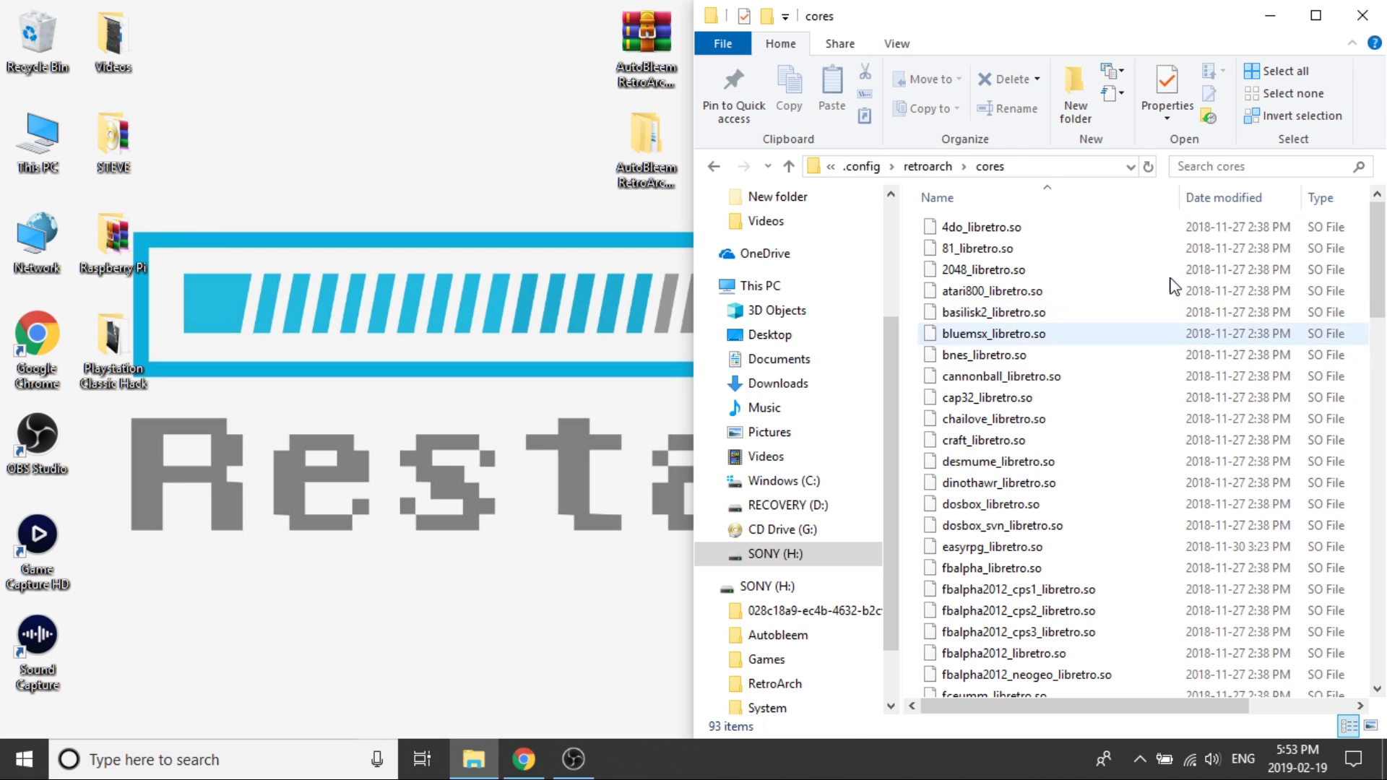
scroll(1018, 318, down, 20)
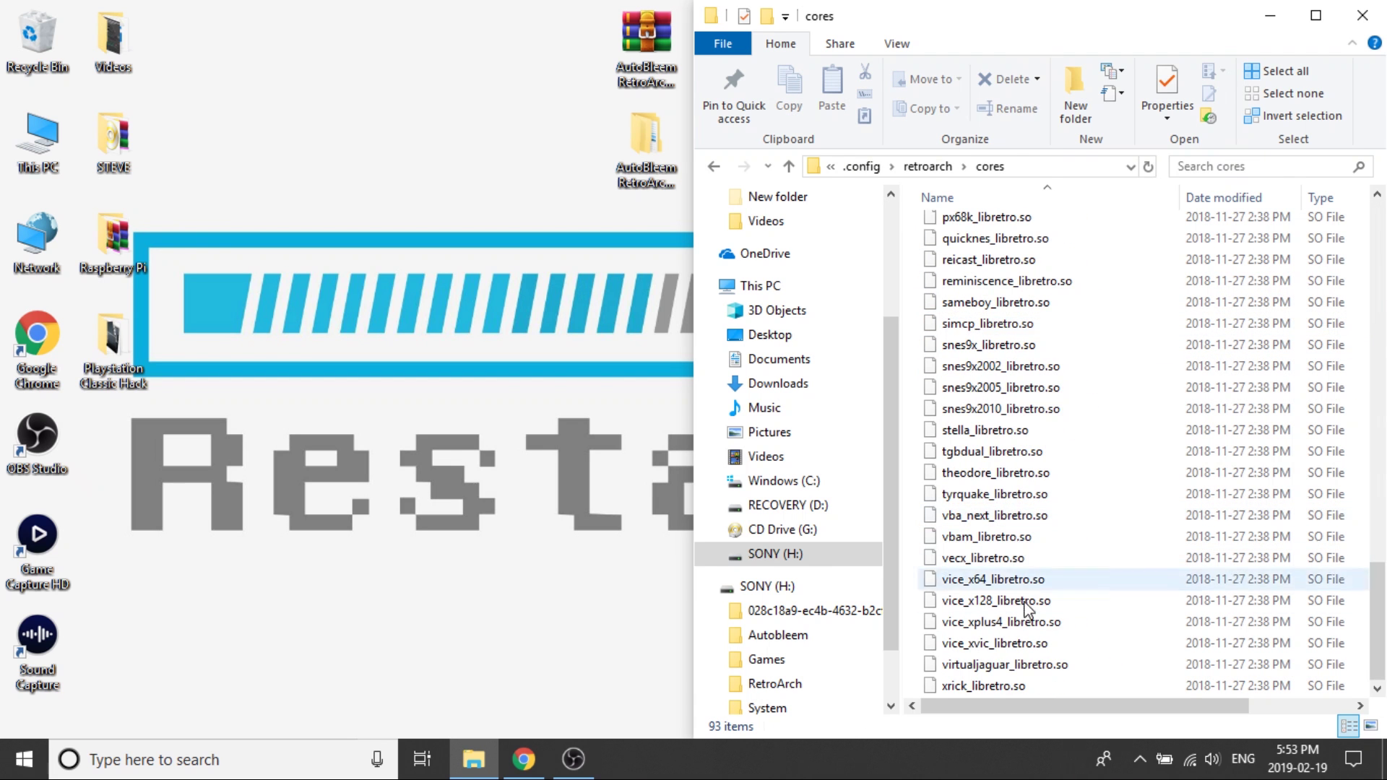
scroll(1026, 607, up, 20)
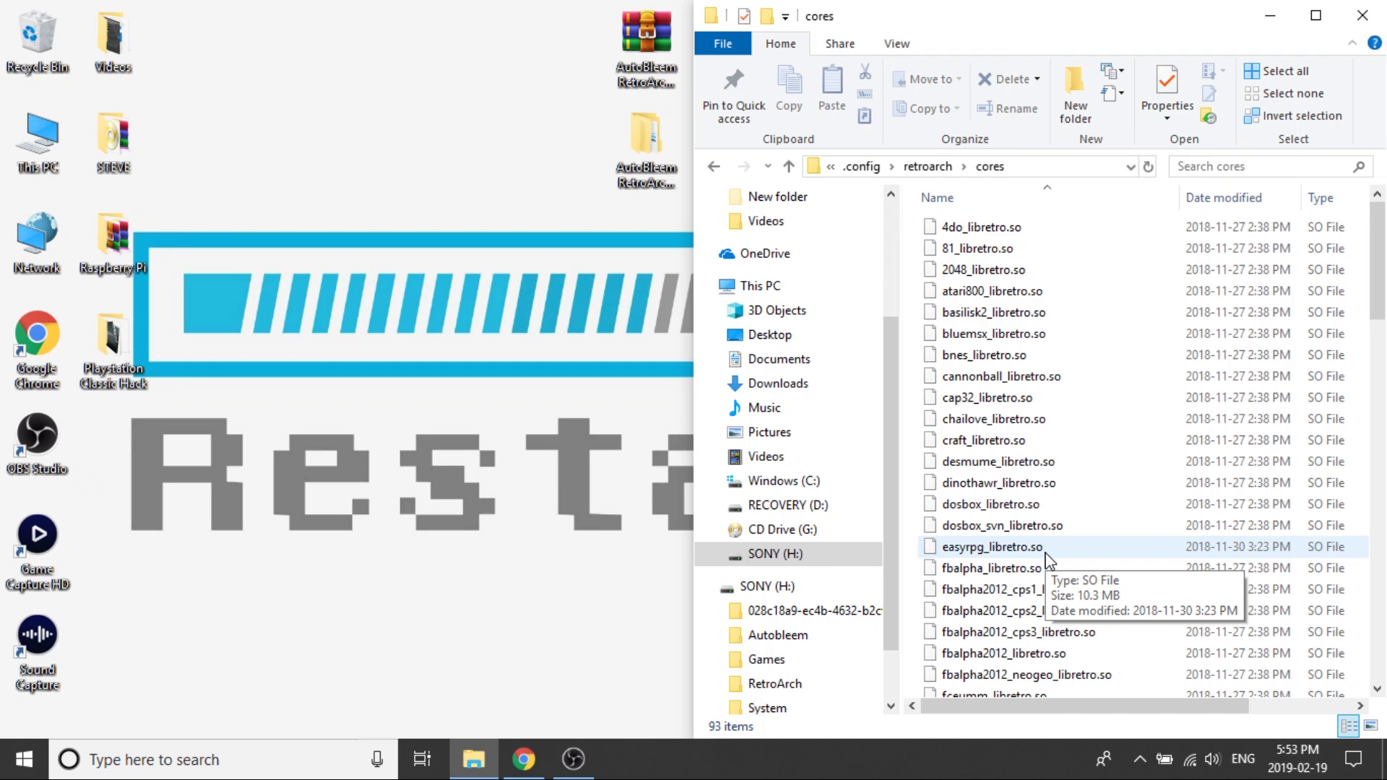
Go back up to the top level of the SONY (H:) drive
click(715, 169)
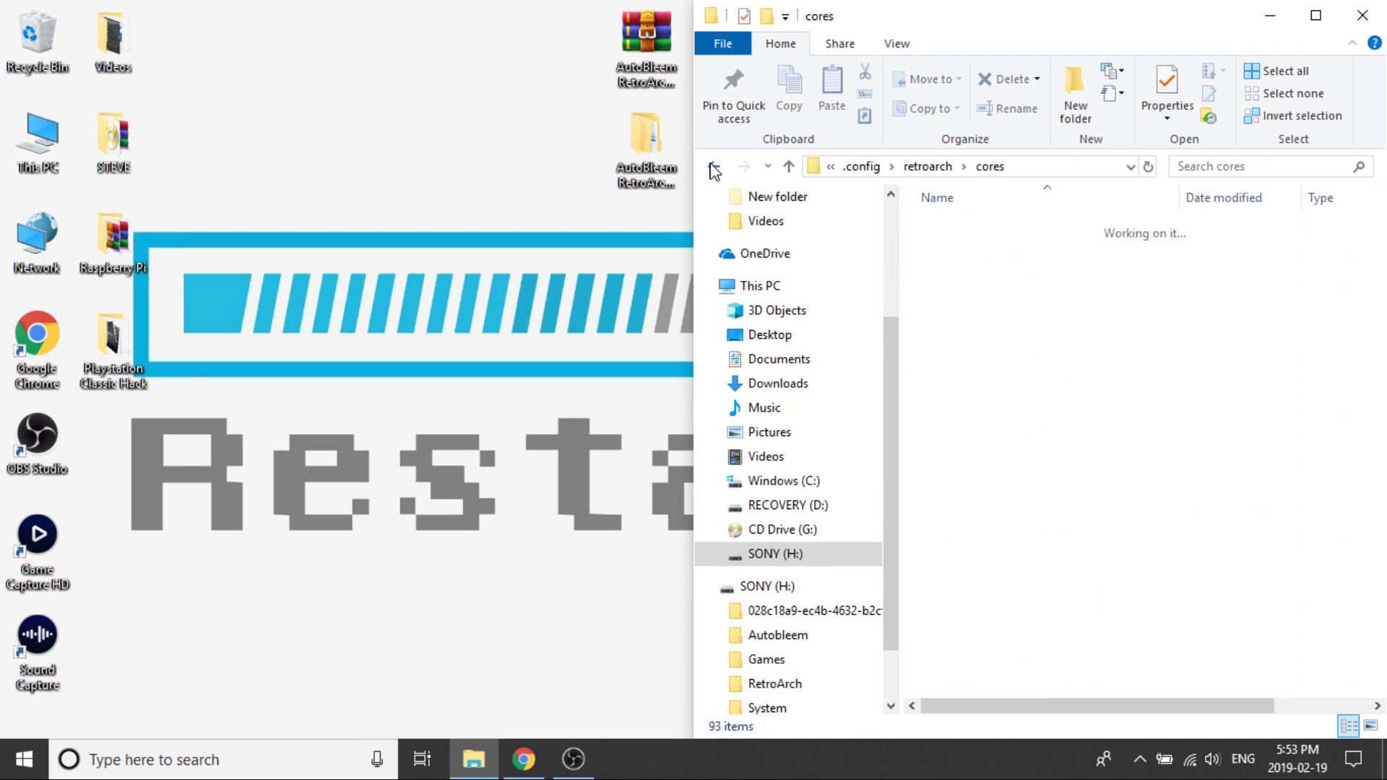
click(715, 168)
click(715, 169)
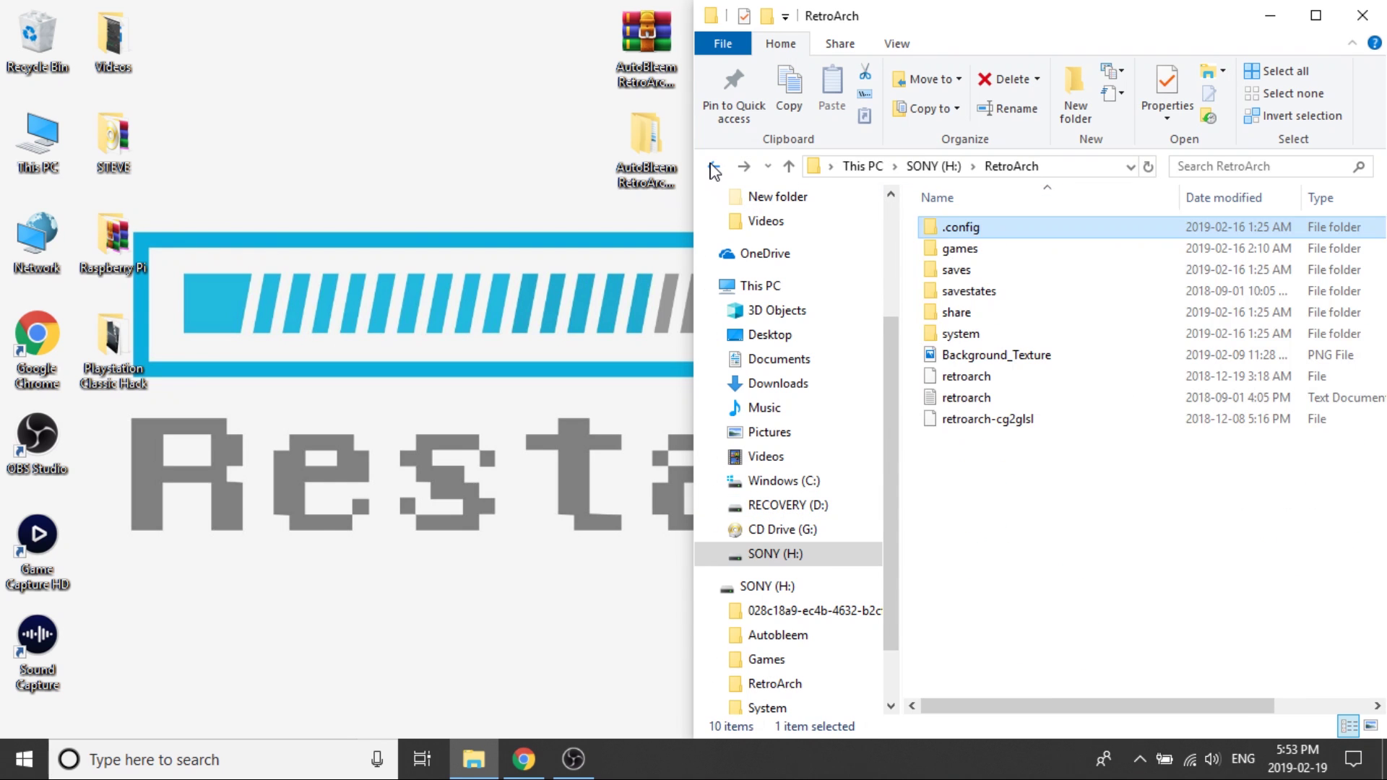
click(715, 168)
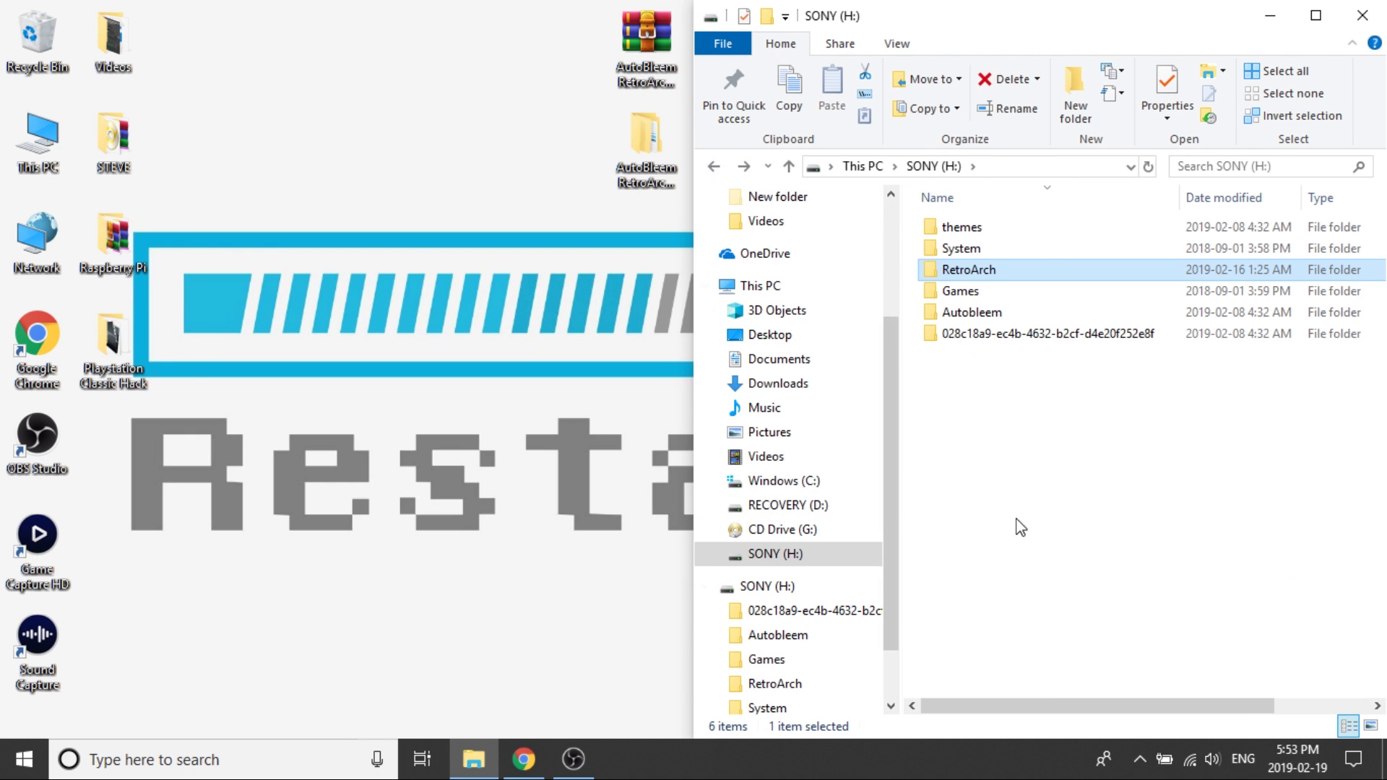
click(1030, 543)
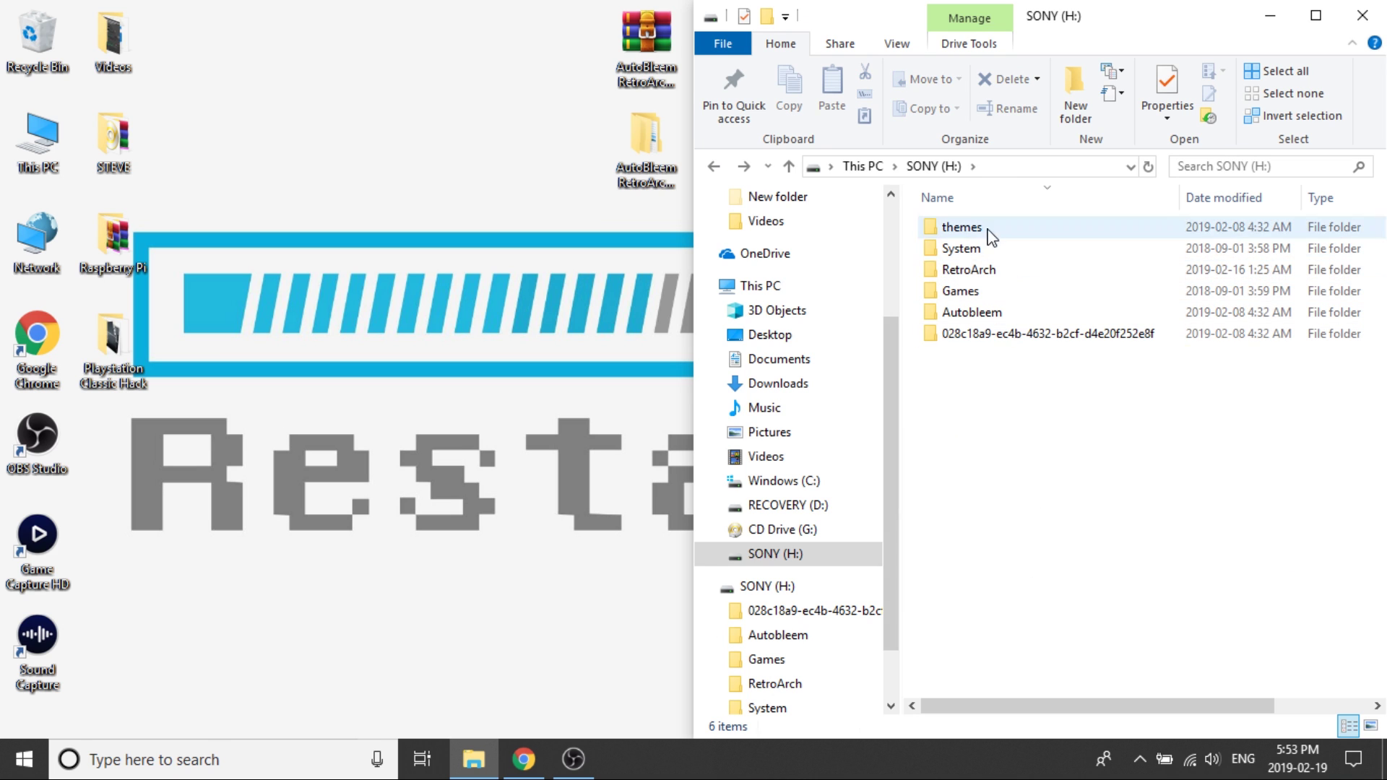
Open the empty RetroArch › games folder on SONY (H:) and the desktop Raspberry Pi › roms folder
double_click(976, 274)
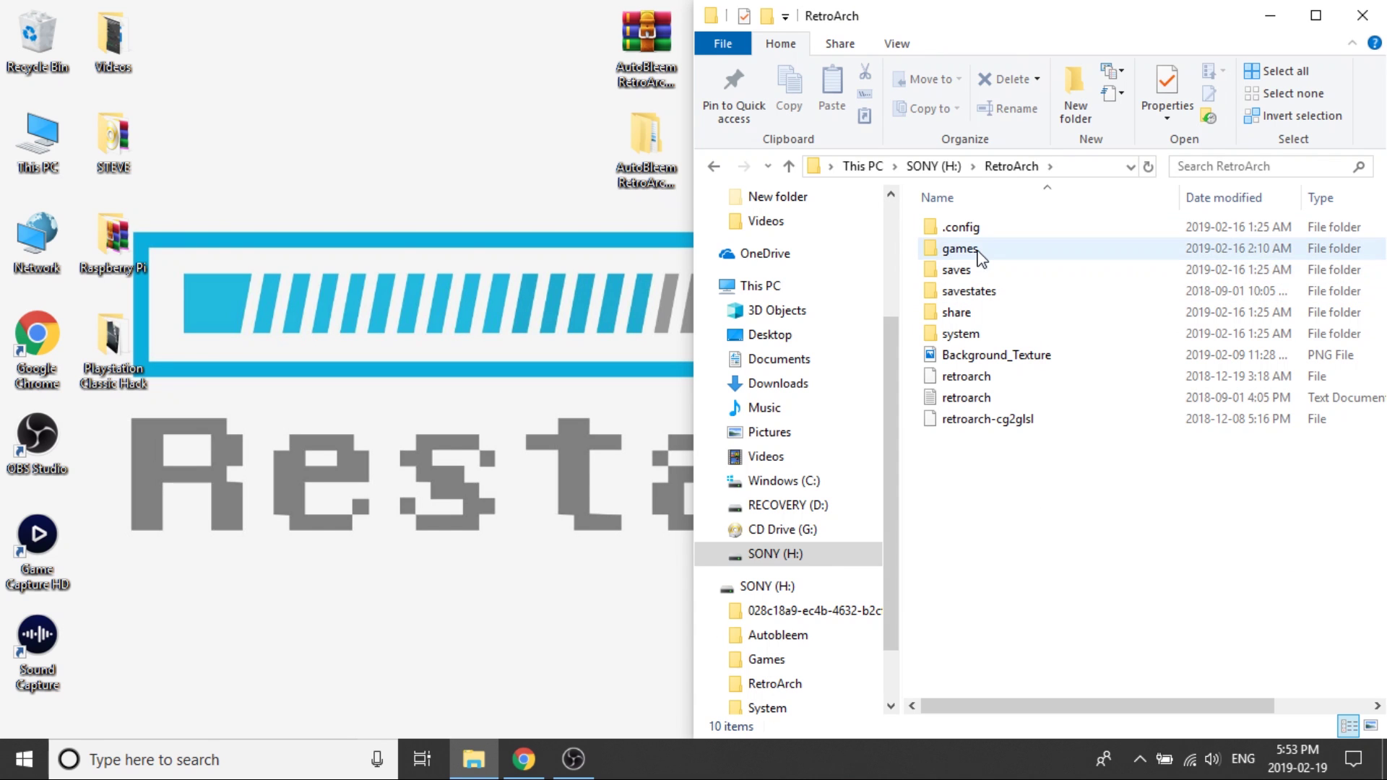
click(977, 255)
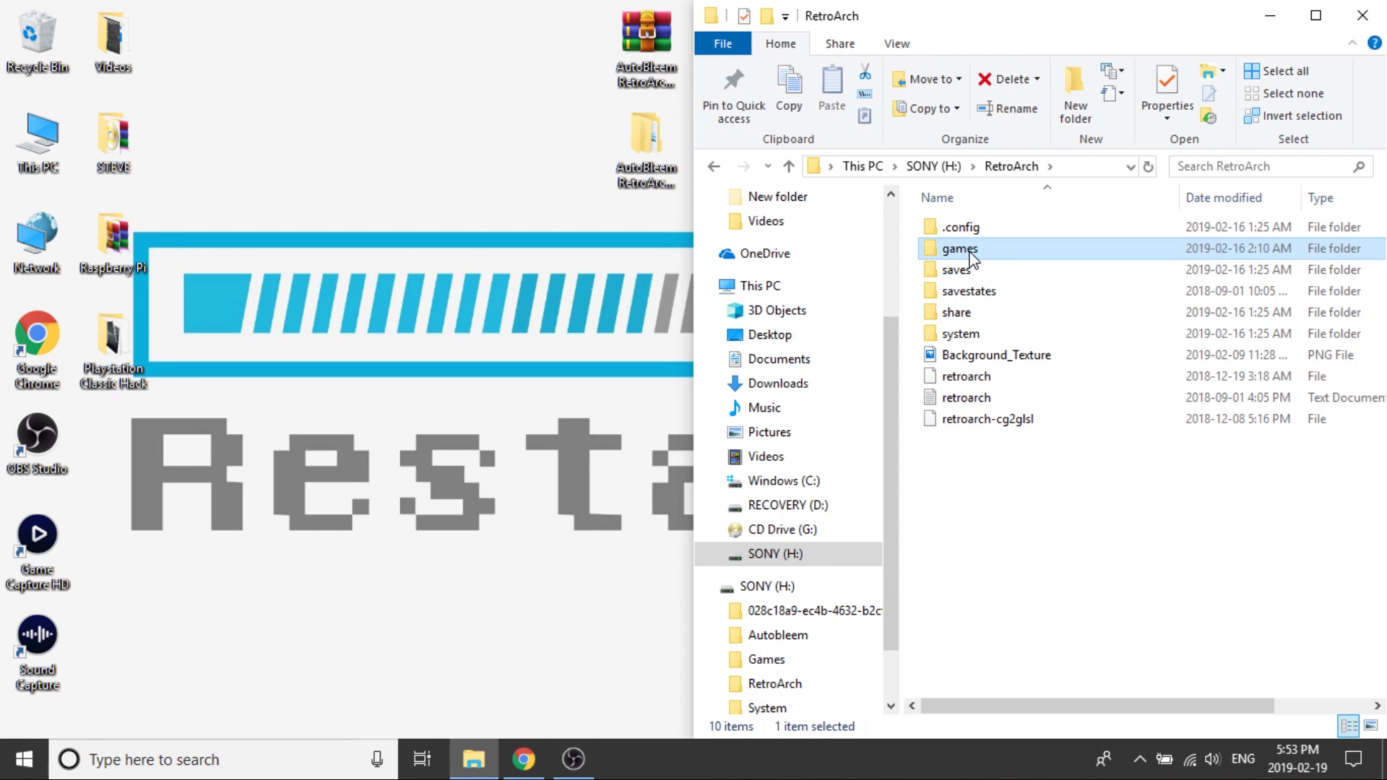
double_click(971, 253)
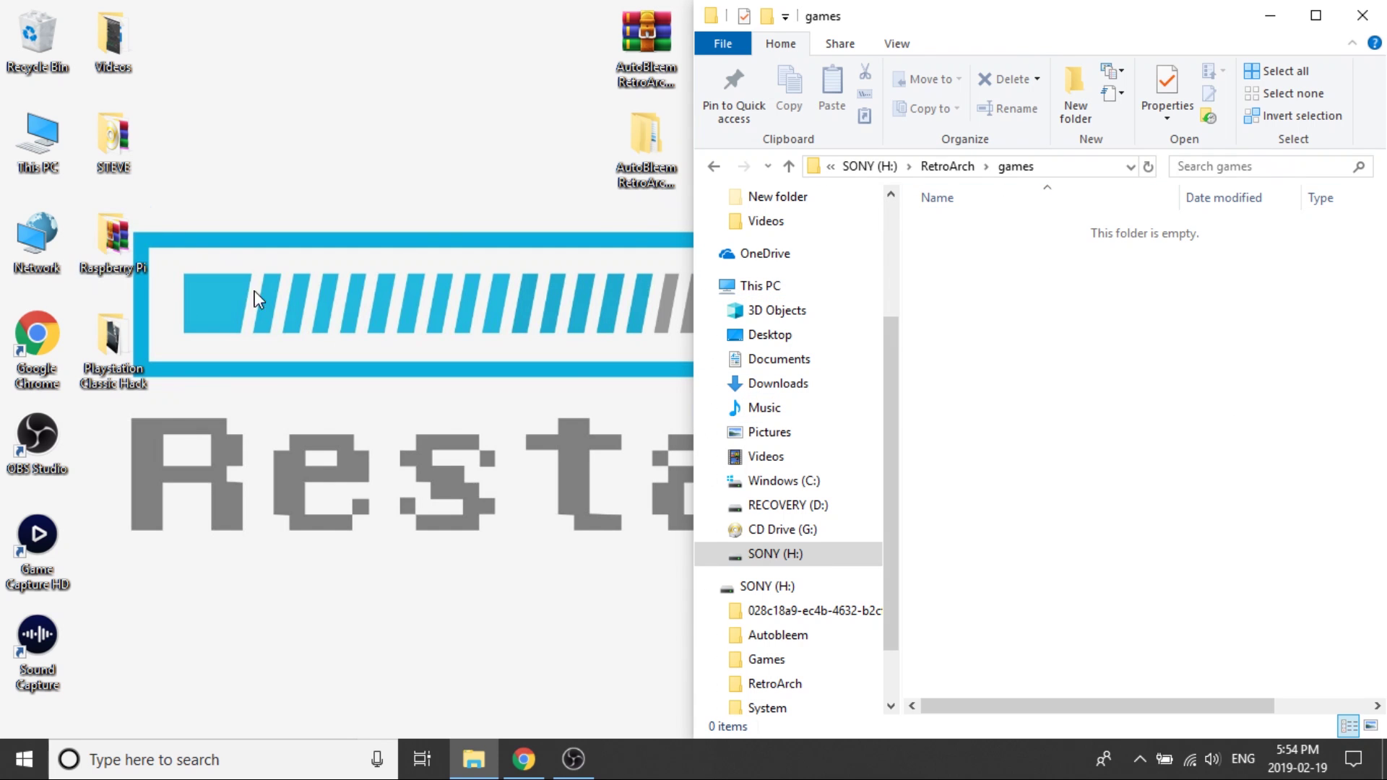
double_click(112, 236)
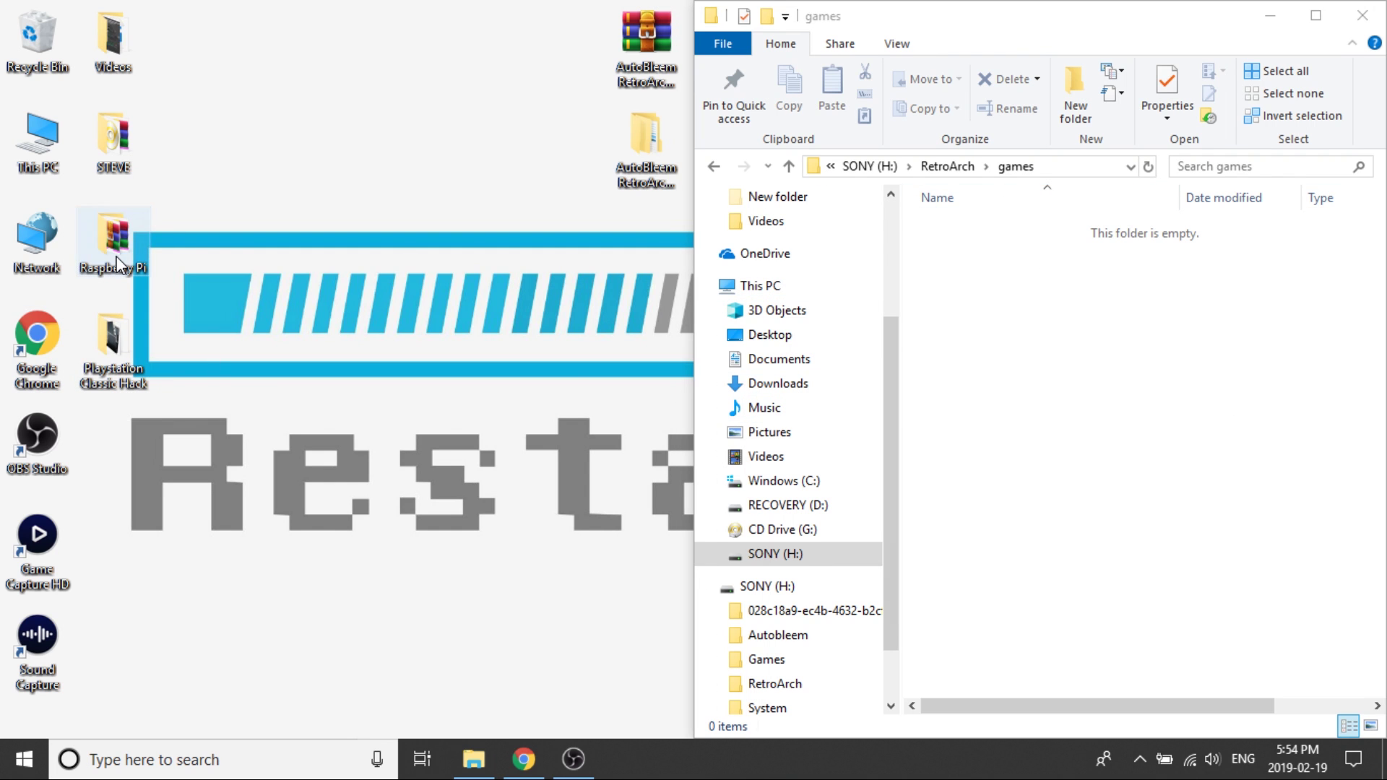
double_click(304, 334)
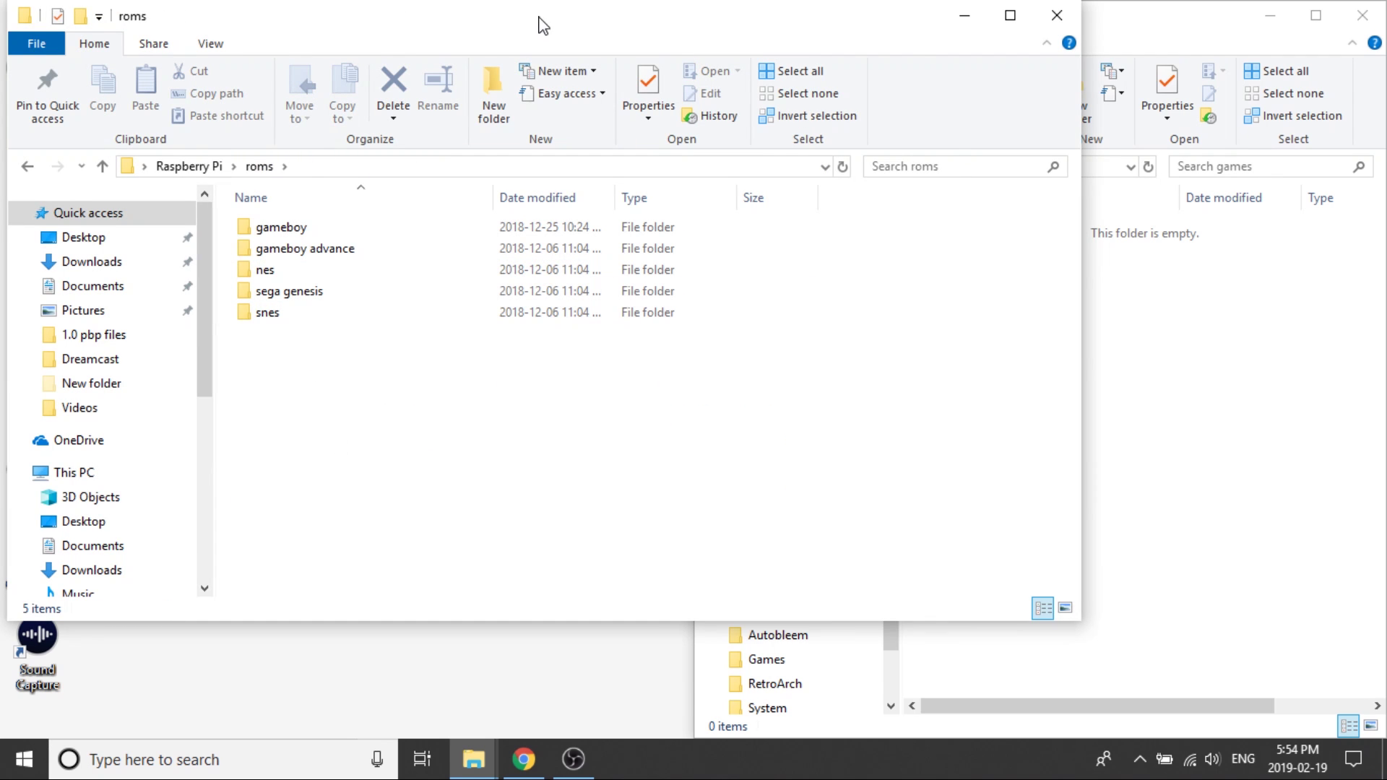
Dock roms left, drag its five console folders into the SONY (H:) games folder, then close roms
drag(539, 25, 2, 217)
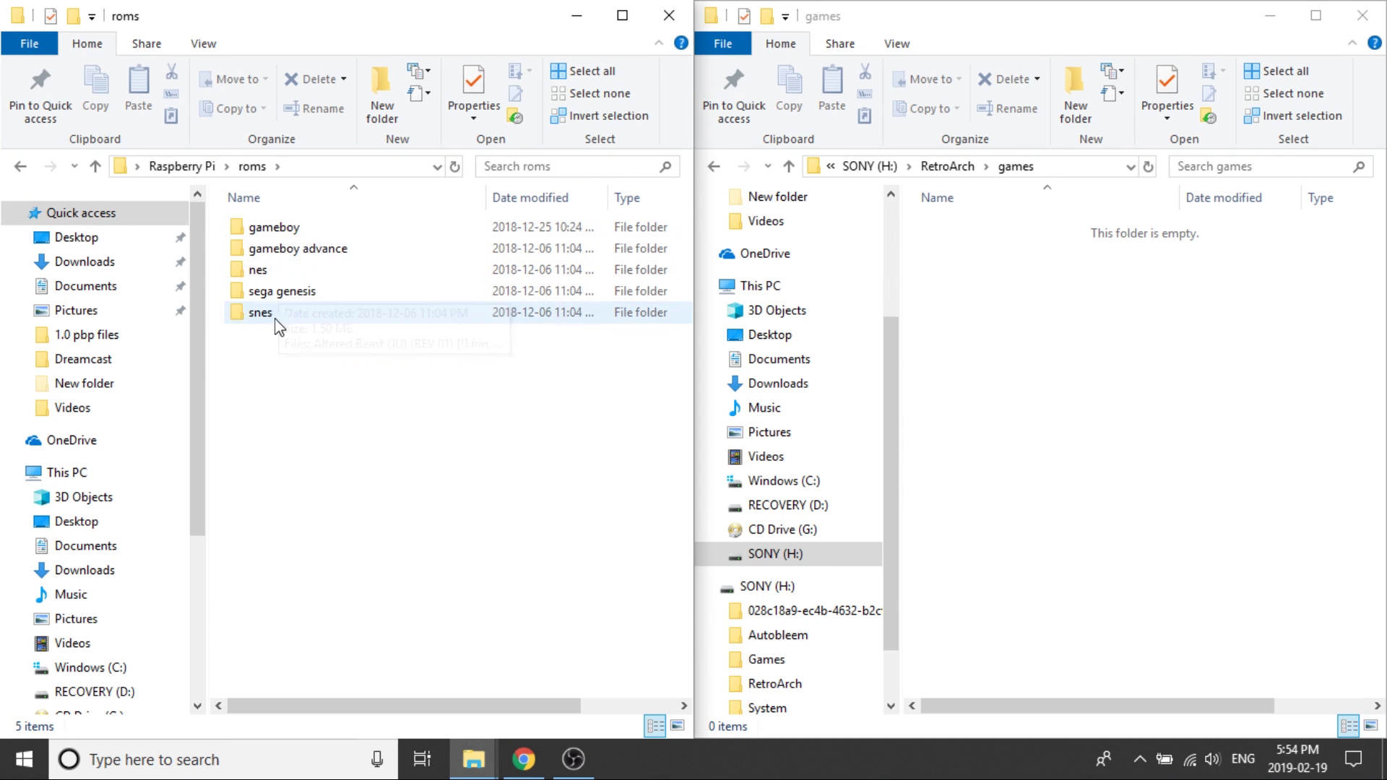
drag(382, 452, 1060, 415)
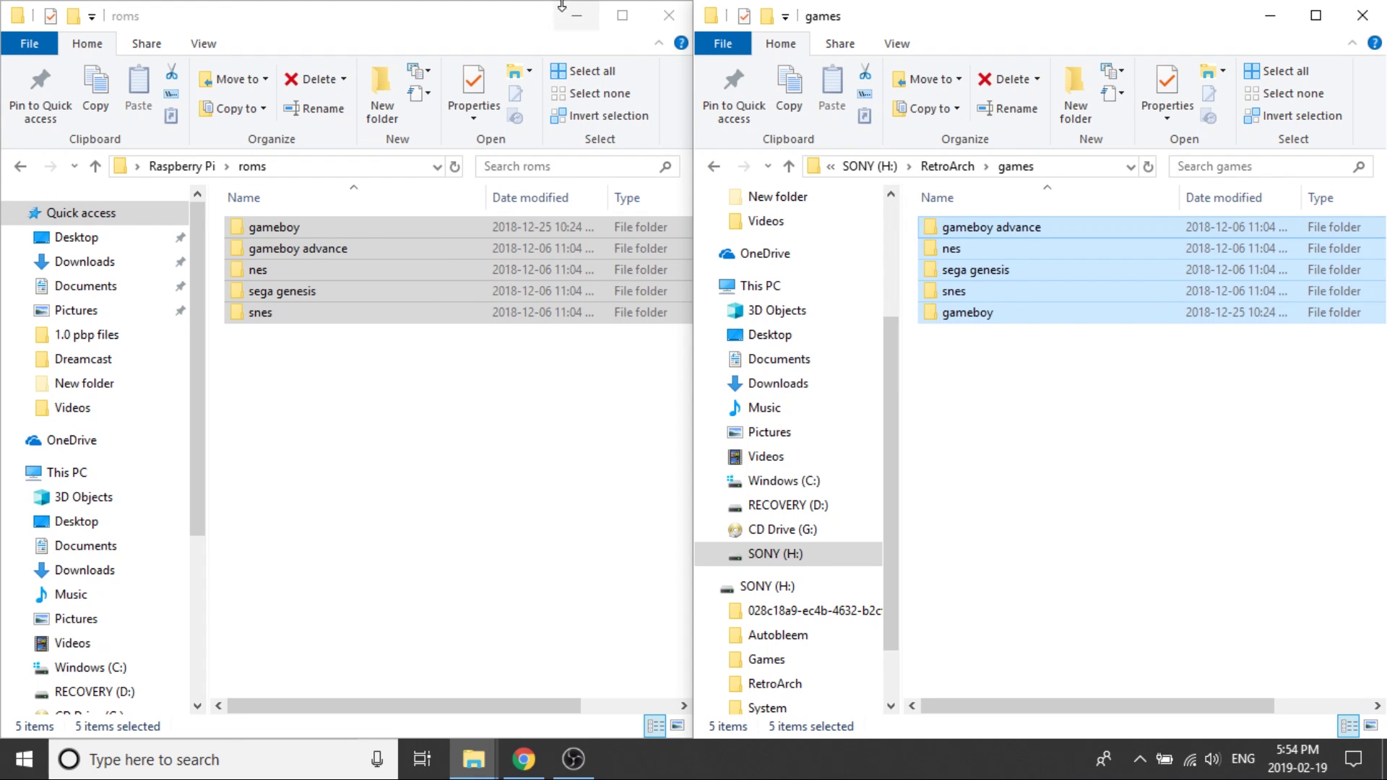
click(490, 39)
click(670, 16)
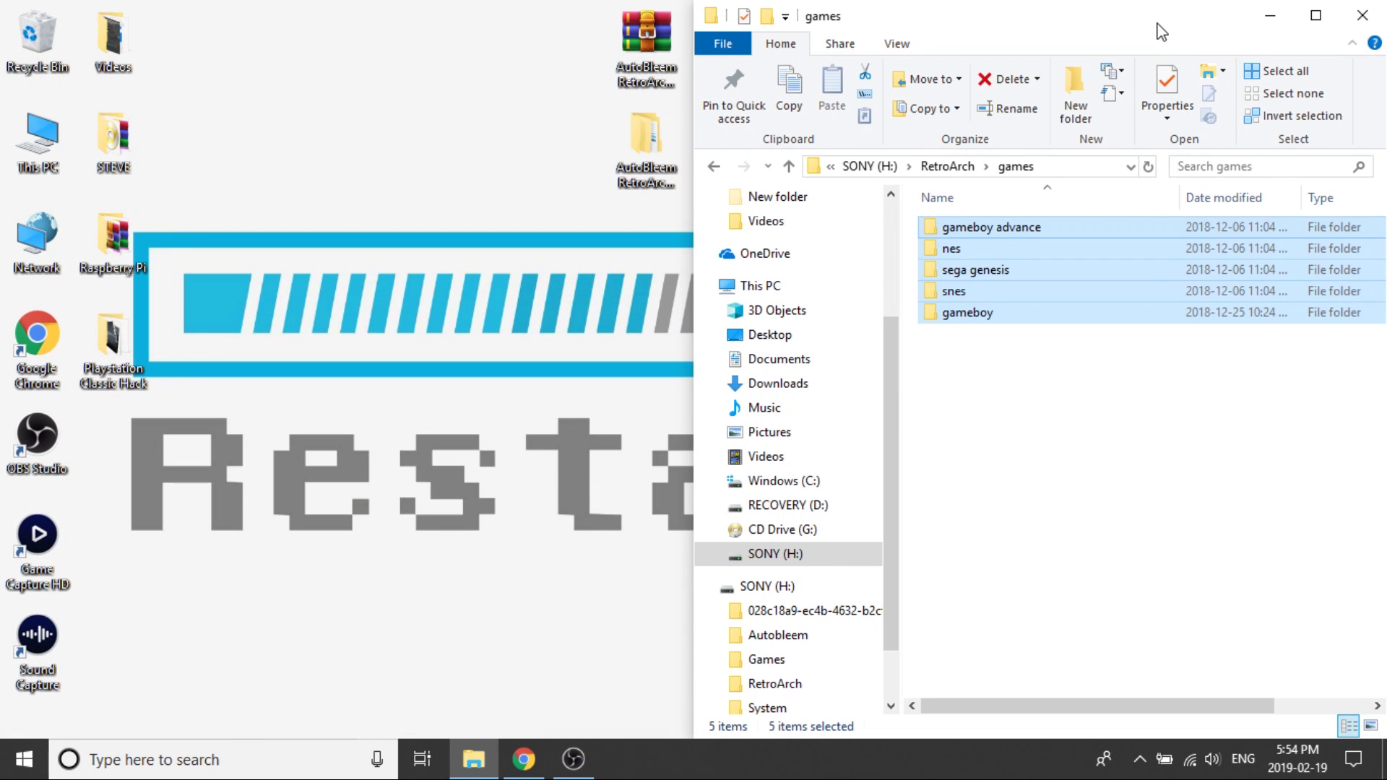
Close the File Explorer window showing the games folder with the copied console folders
click(1363, 15)
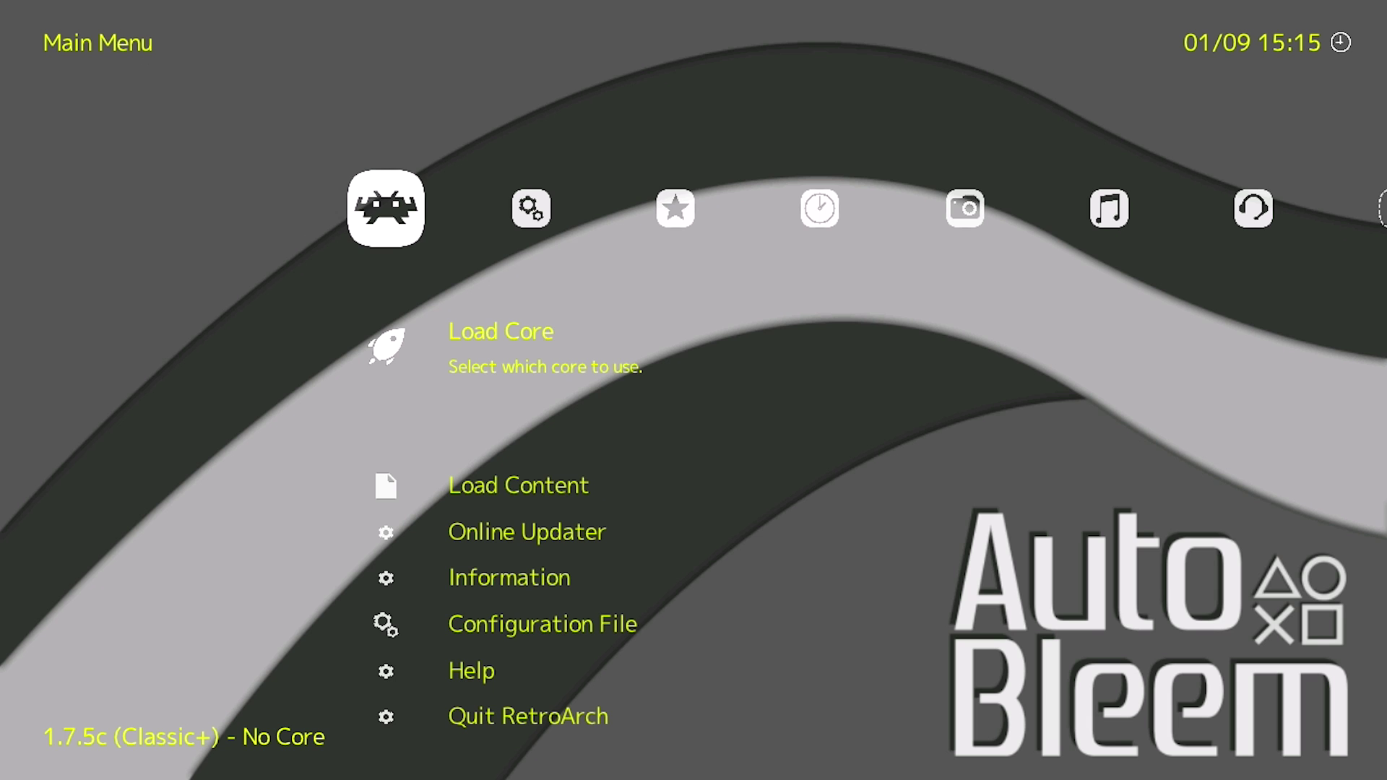
Go to the Import Content category and choose Scan Directory
key(Right)
key(Right)
key(Right)
key(Right)
key(Right)
key(Right)
key(Right)
key(Right)
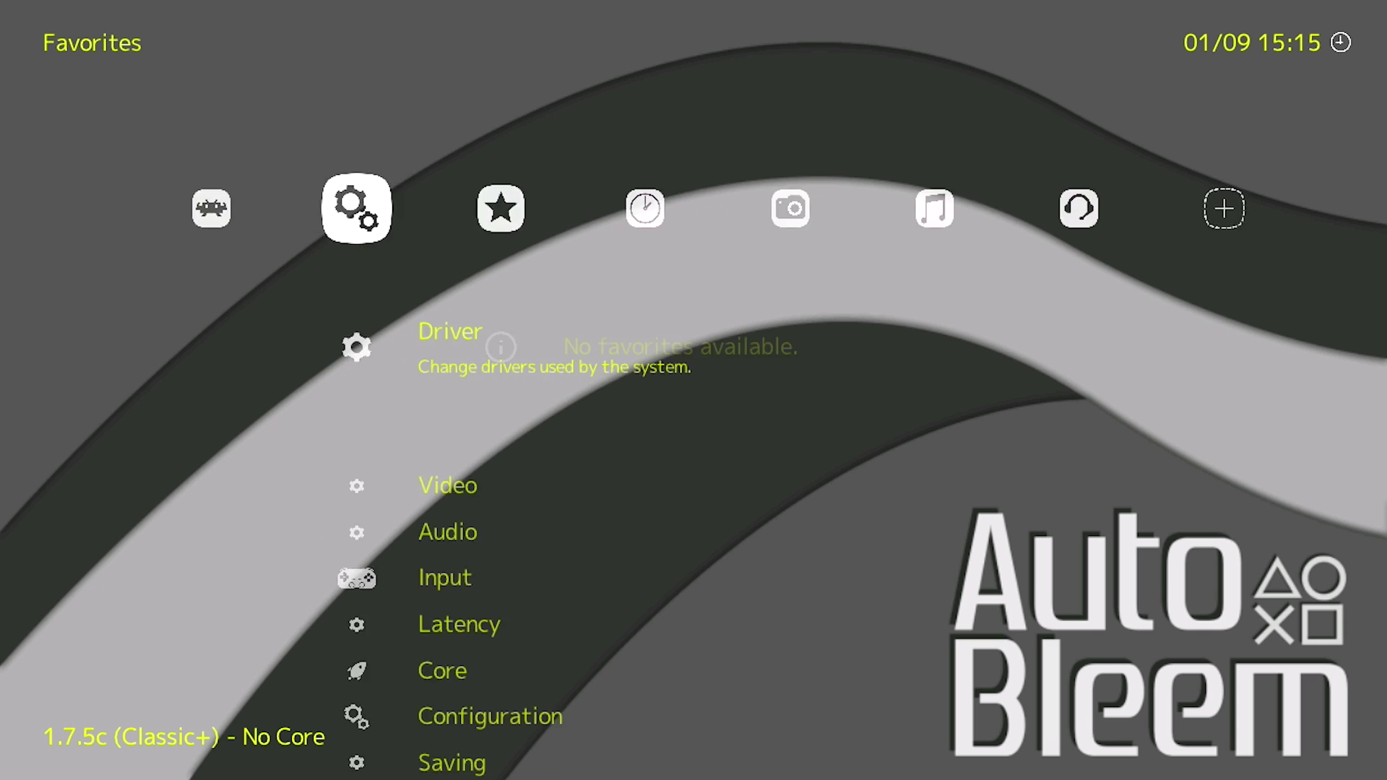
key(Left)
key(Left)
key(Left)
key(Left)
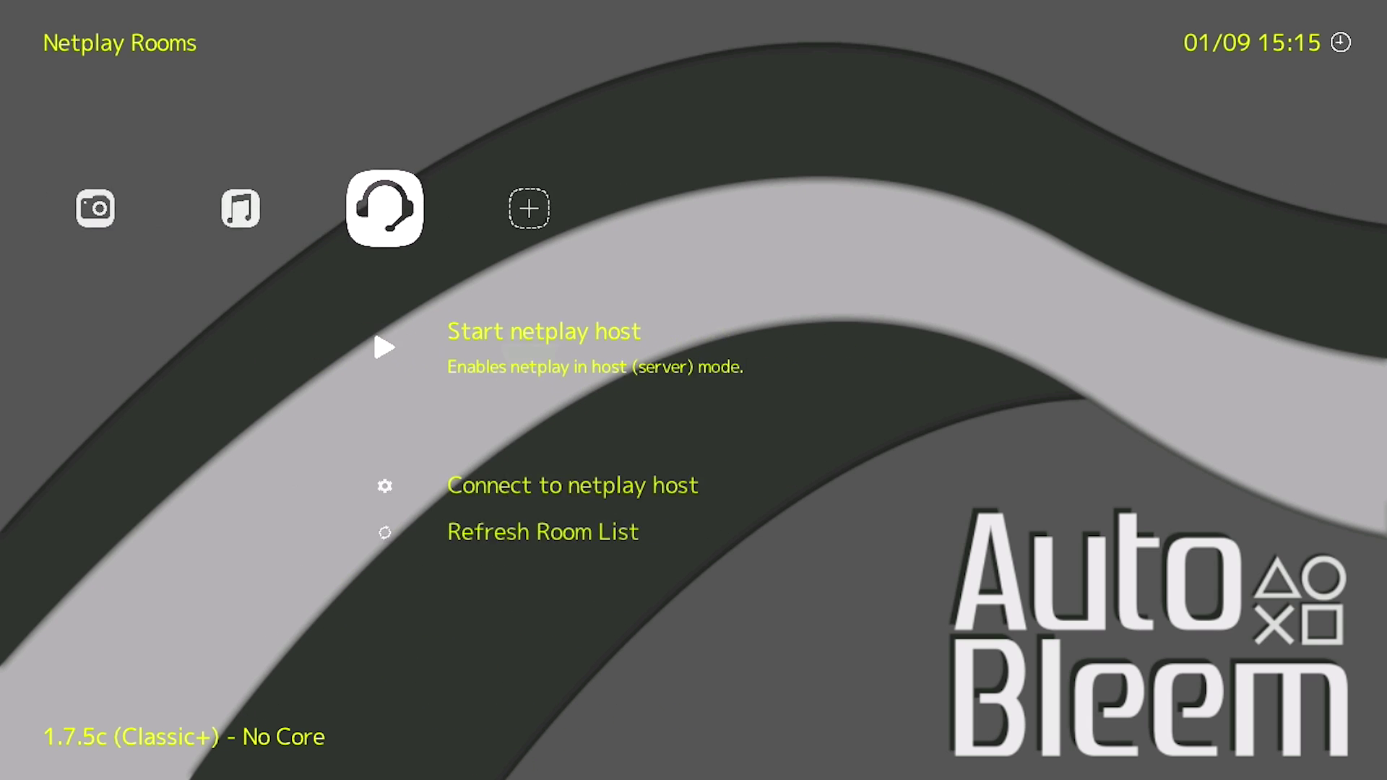
key(Right)
key(Right)
key(Right)
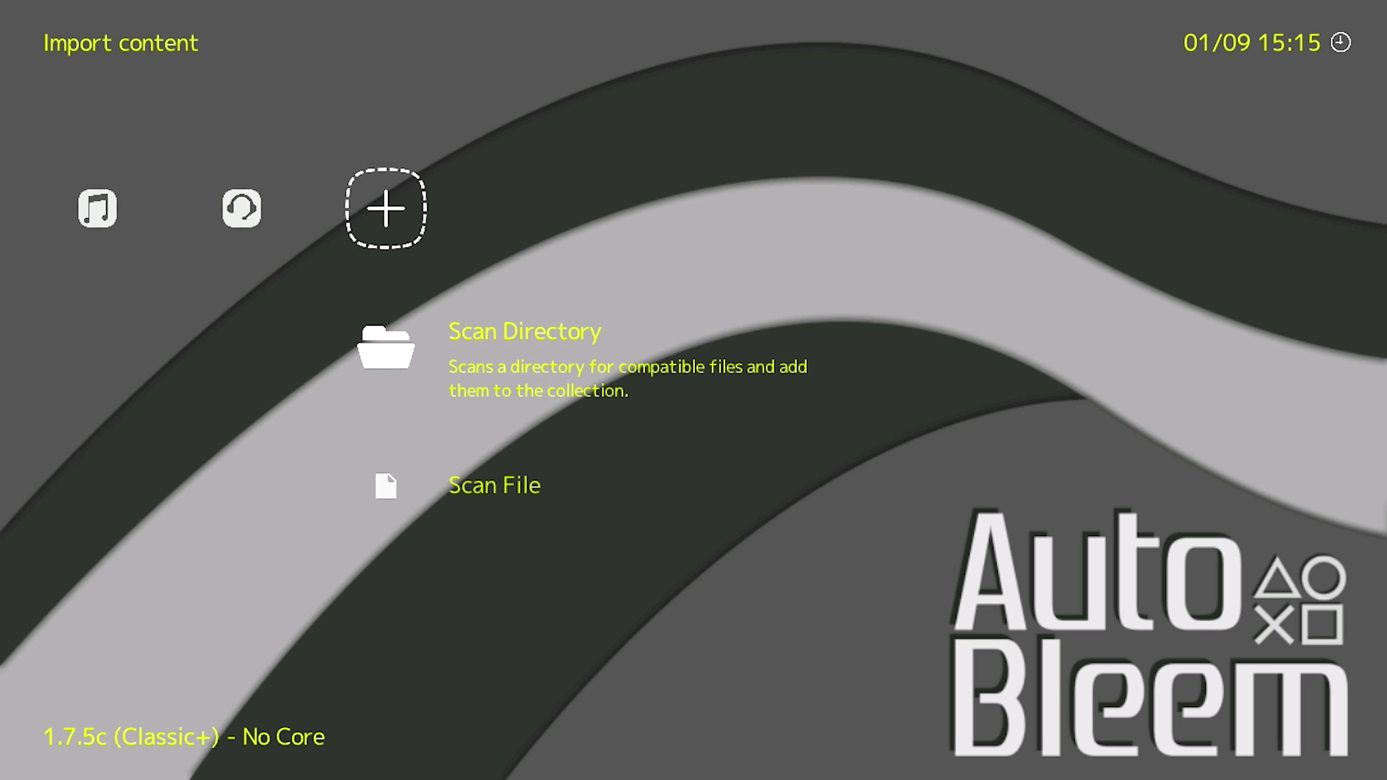
key(Down)
key(Up)
key(Return)
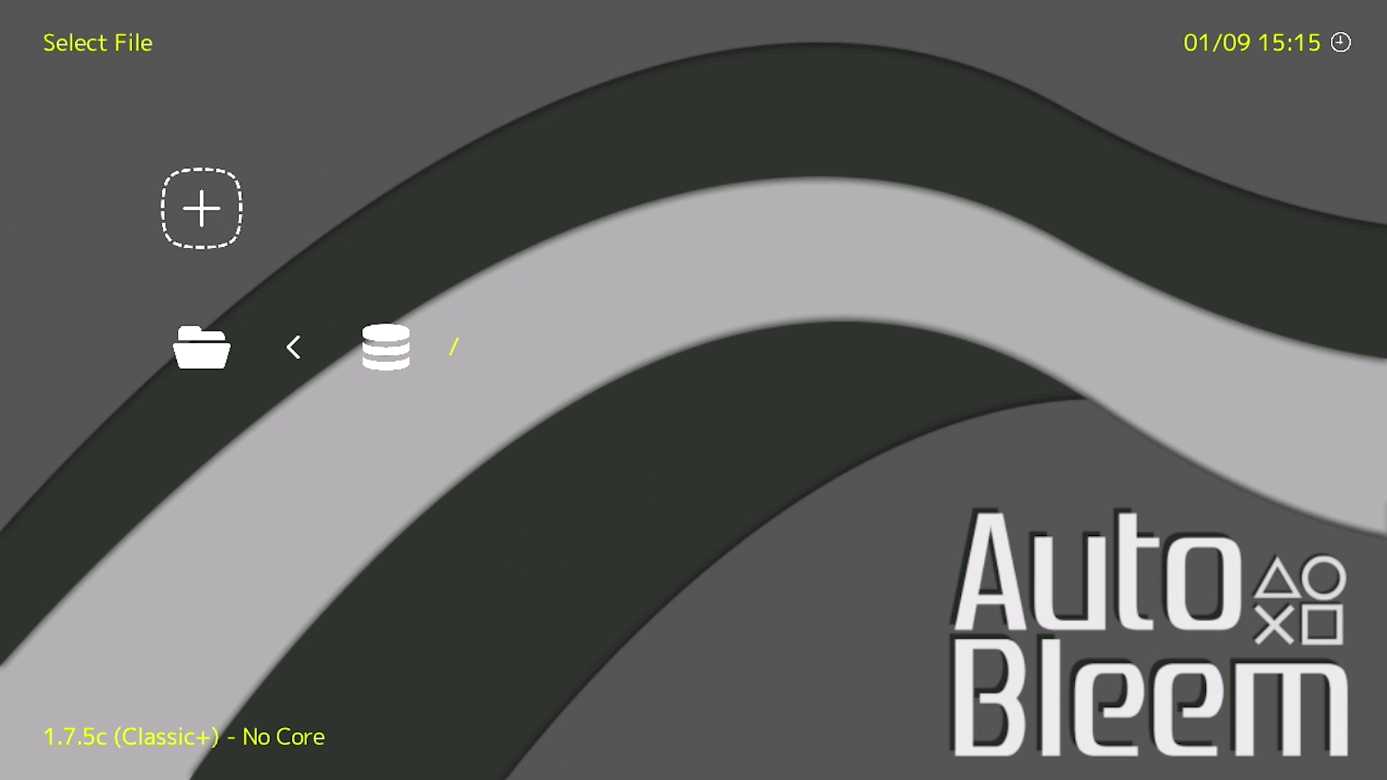
Browse to /media/RetroArch/games and scan that directory for games
key(Return)
key(Down)
key(Down)
key(Down)
key(Down)
key(Down)
key(Down)
key(Down)
key(Down)
key(Down)
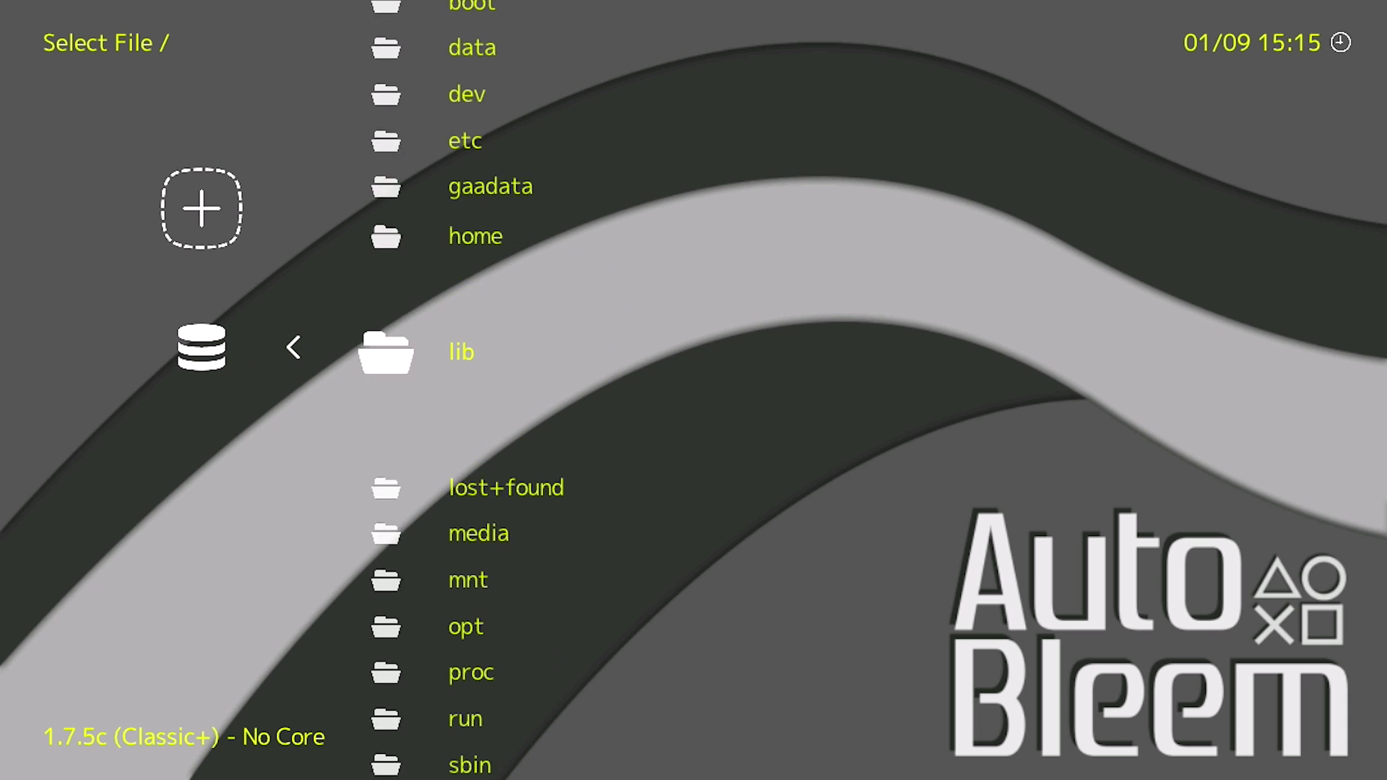
key(Down)
key(Down)
key(Return)
key(Down)
key(Down)
key(Down)
key(Down)
key(Down)
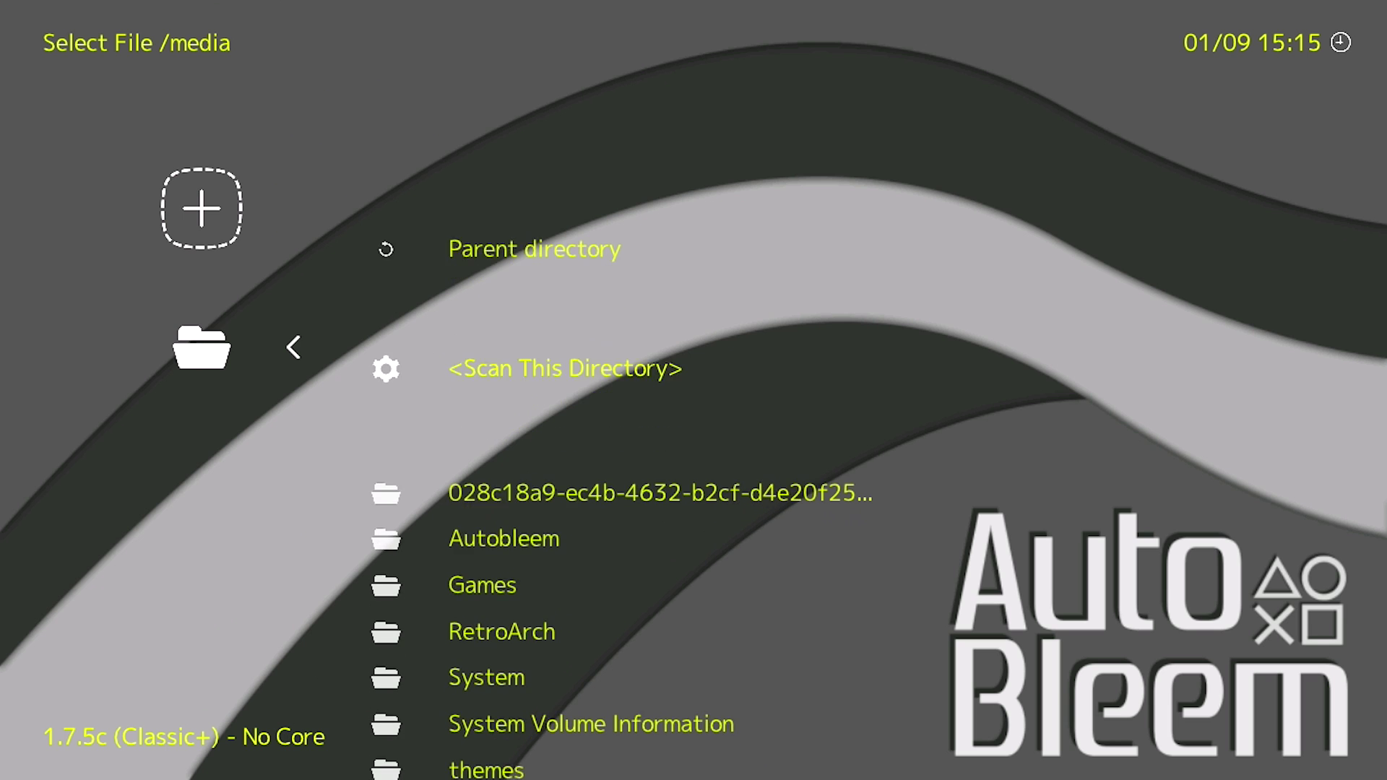
key(Return)
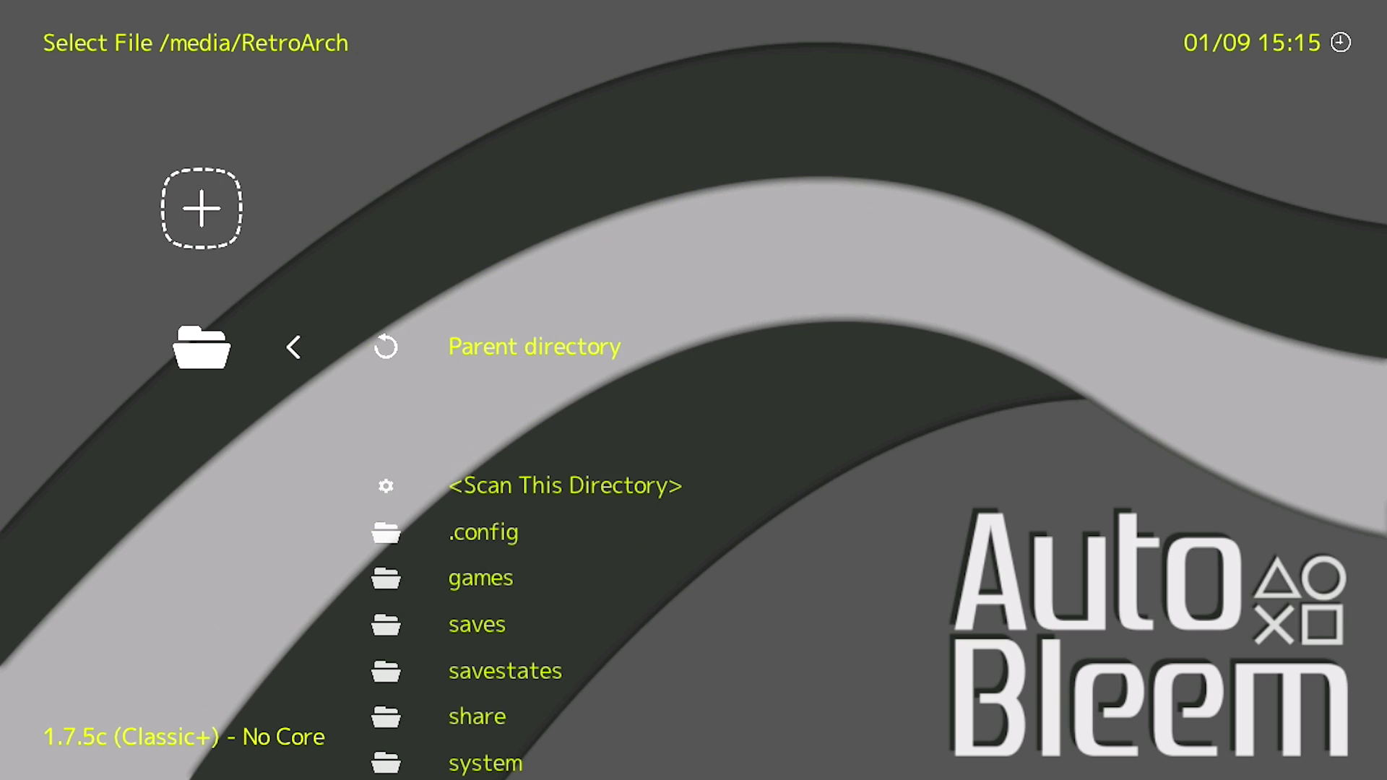
key(Down)
key(Down)
key(Down)
key(Return)
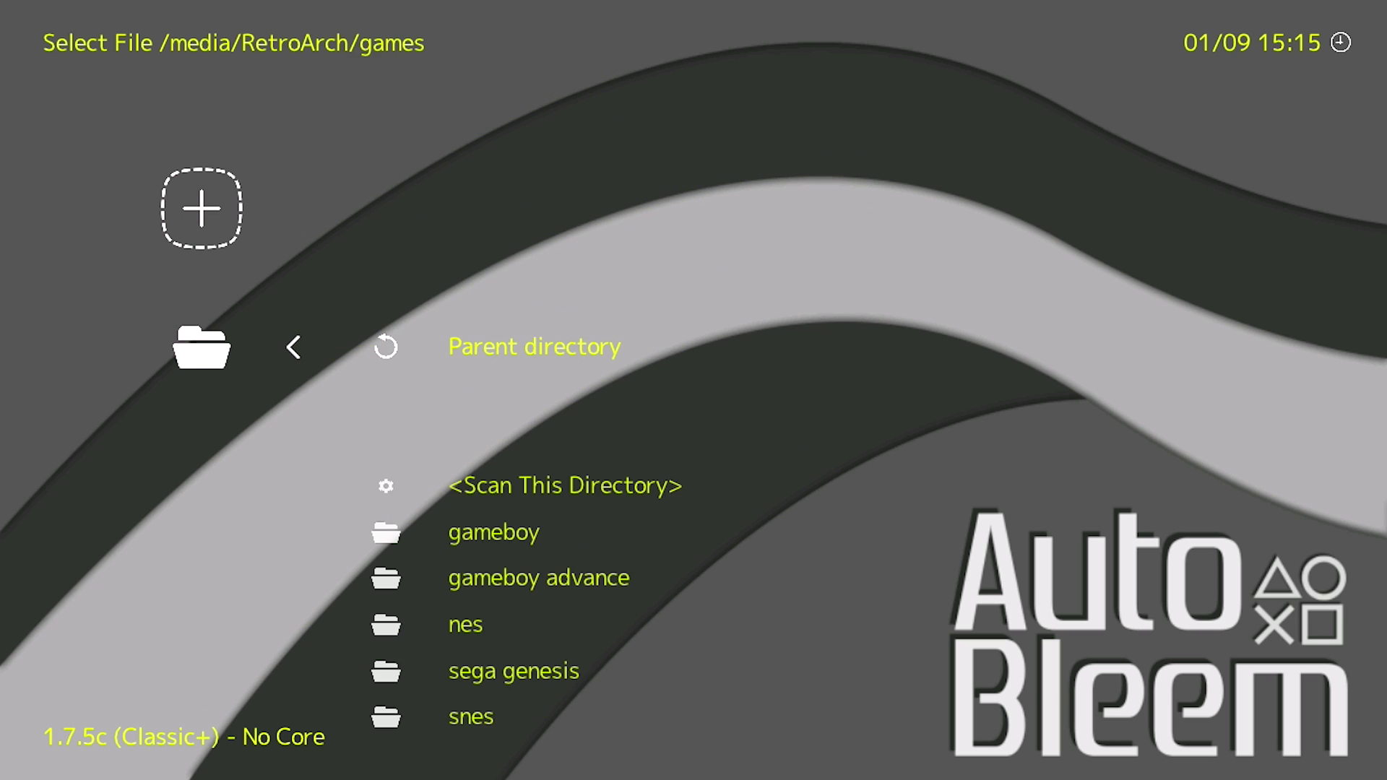
key(Down)
key(Down)
key(Down)
key(Down)
key(Down)
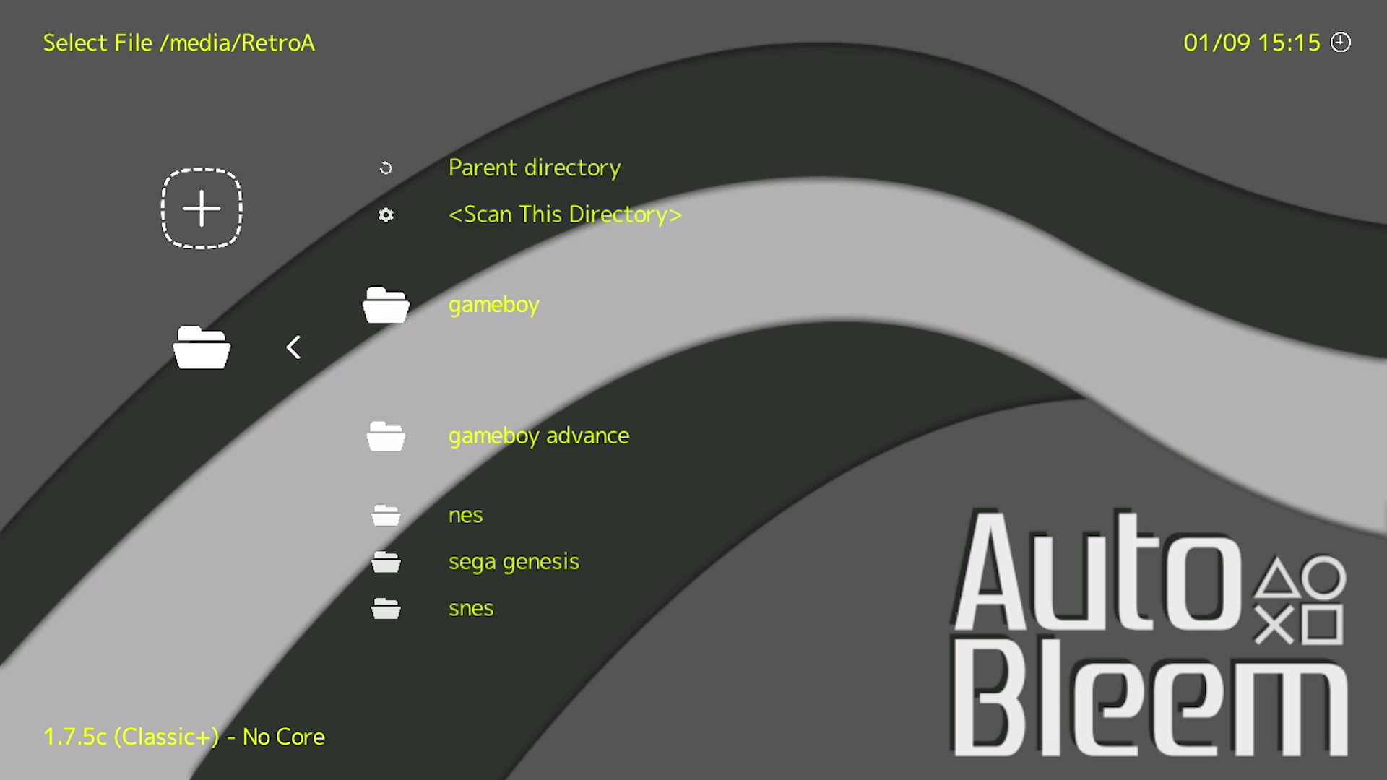
key(Up)
key(Up)
key(Up)
key(Up)
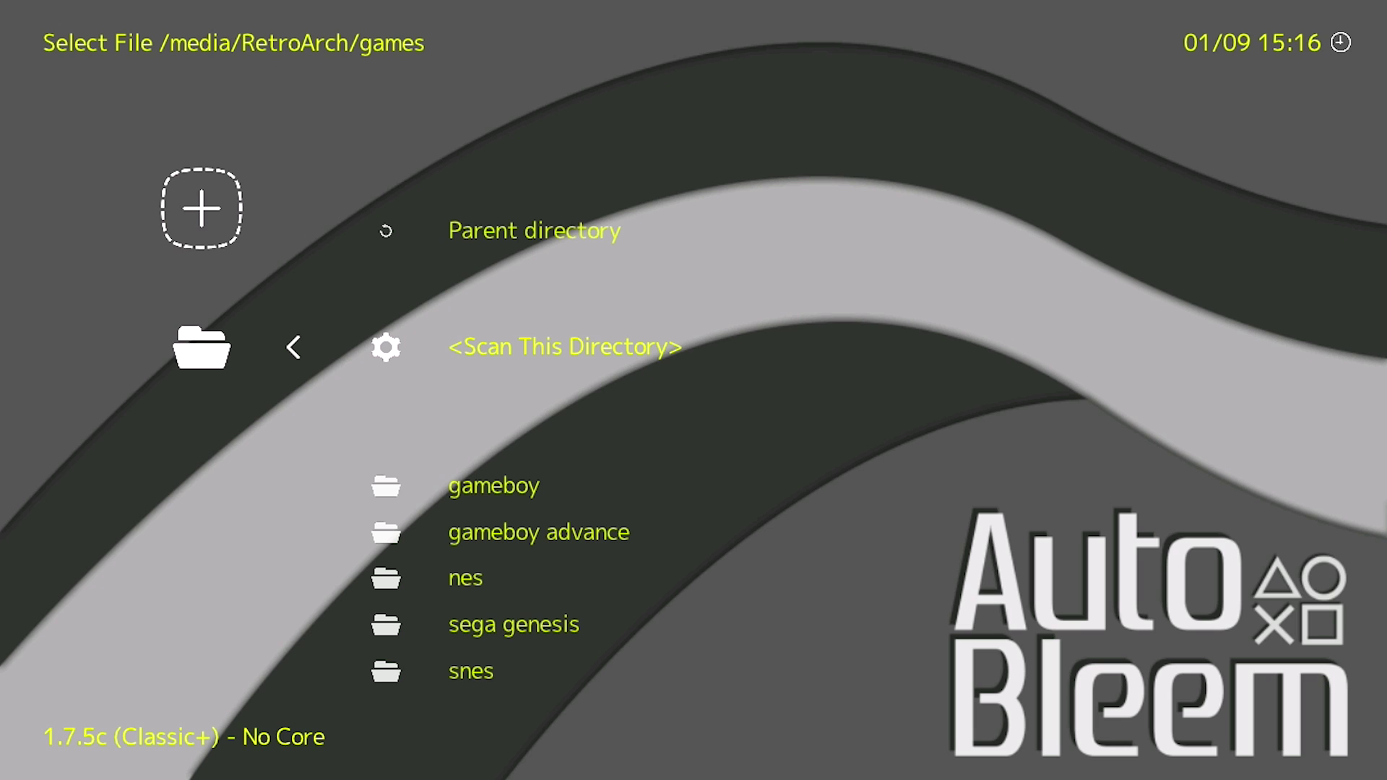
key(Return)
Browse the new Game Boy Advance, Game Boy, NES, Genesis and SNES playlists
key(Left)
key(Left)
key(Left)
key(Left)
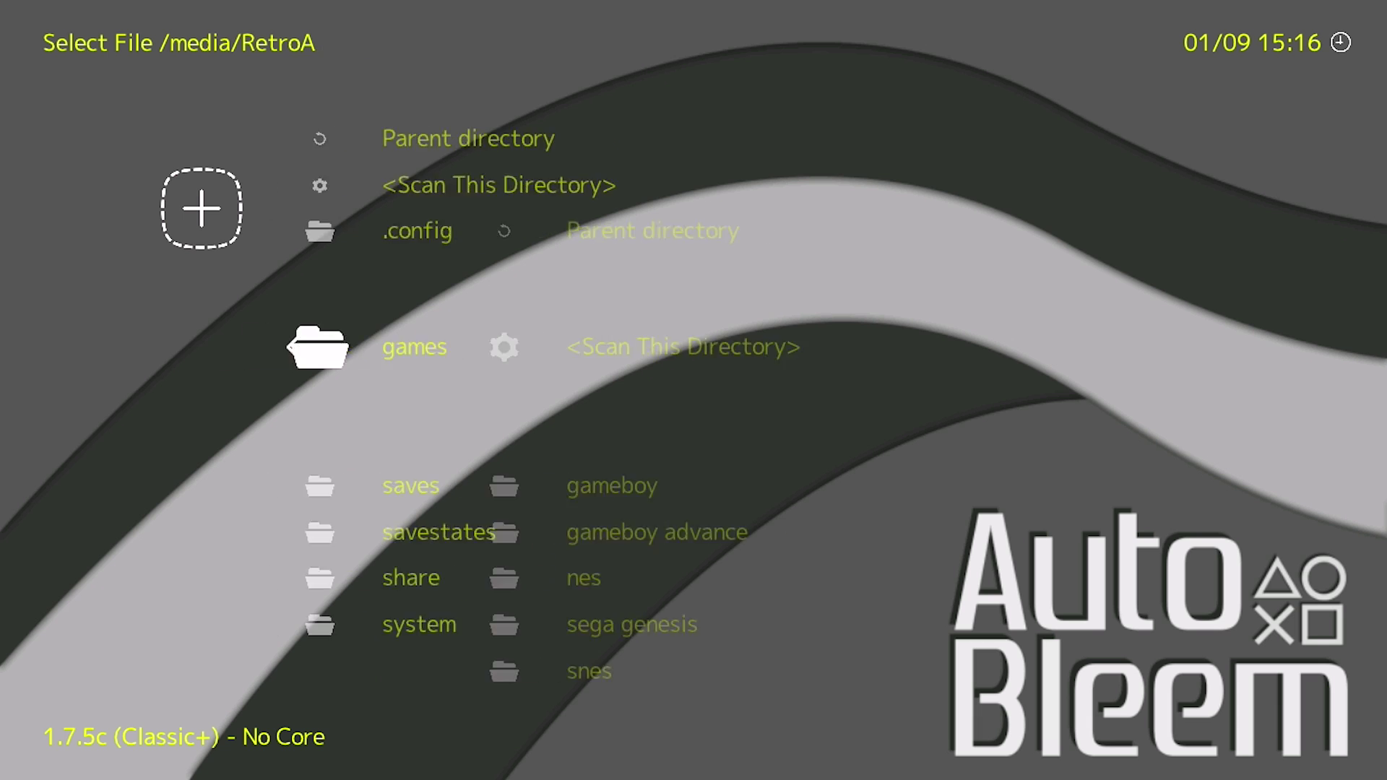
key(Left)
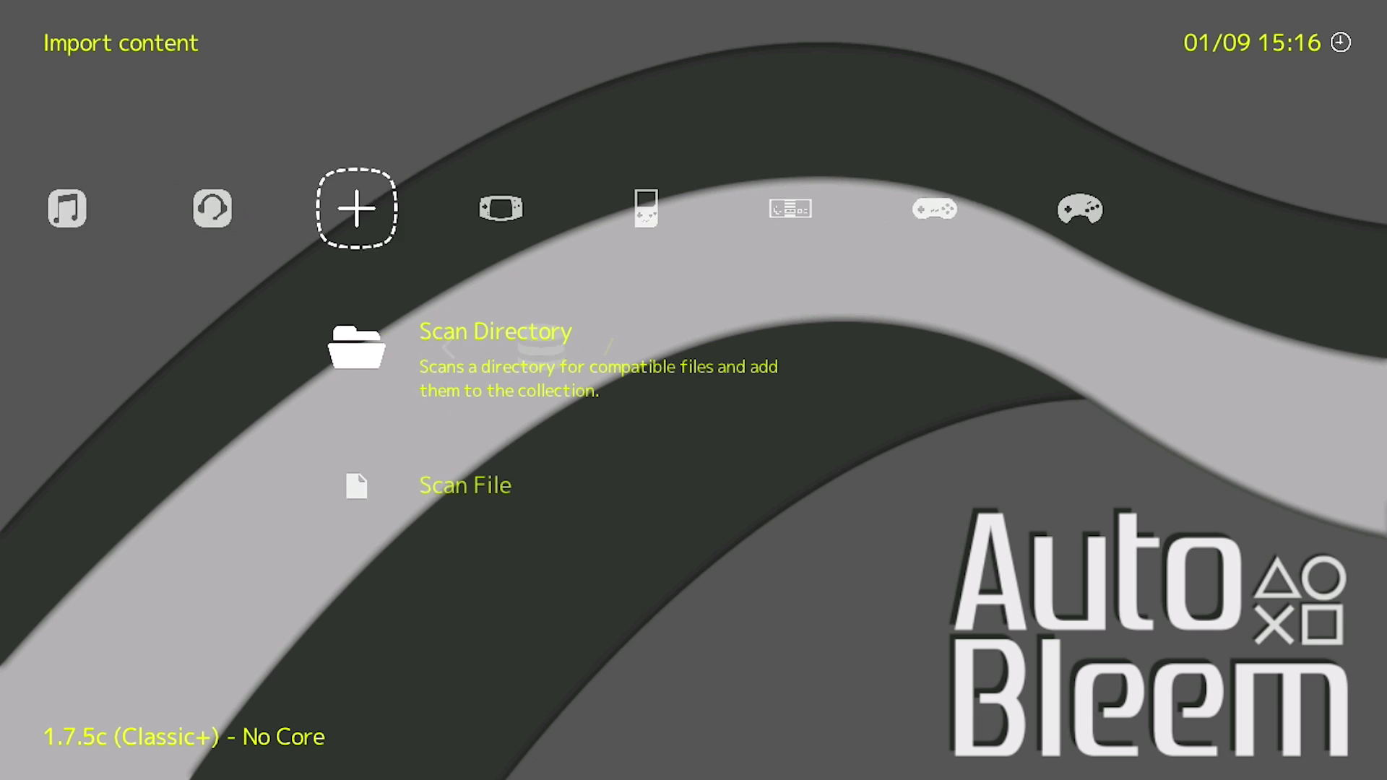
key(Right)
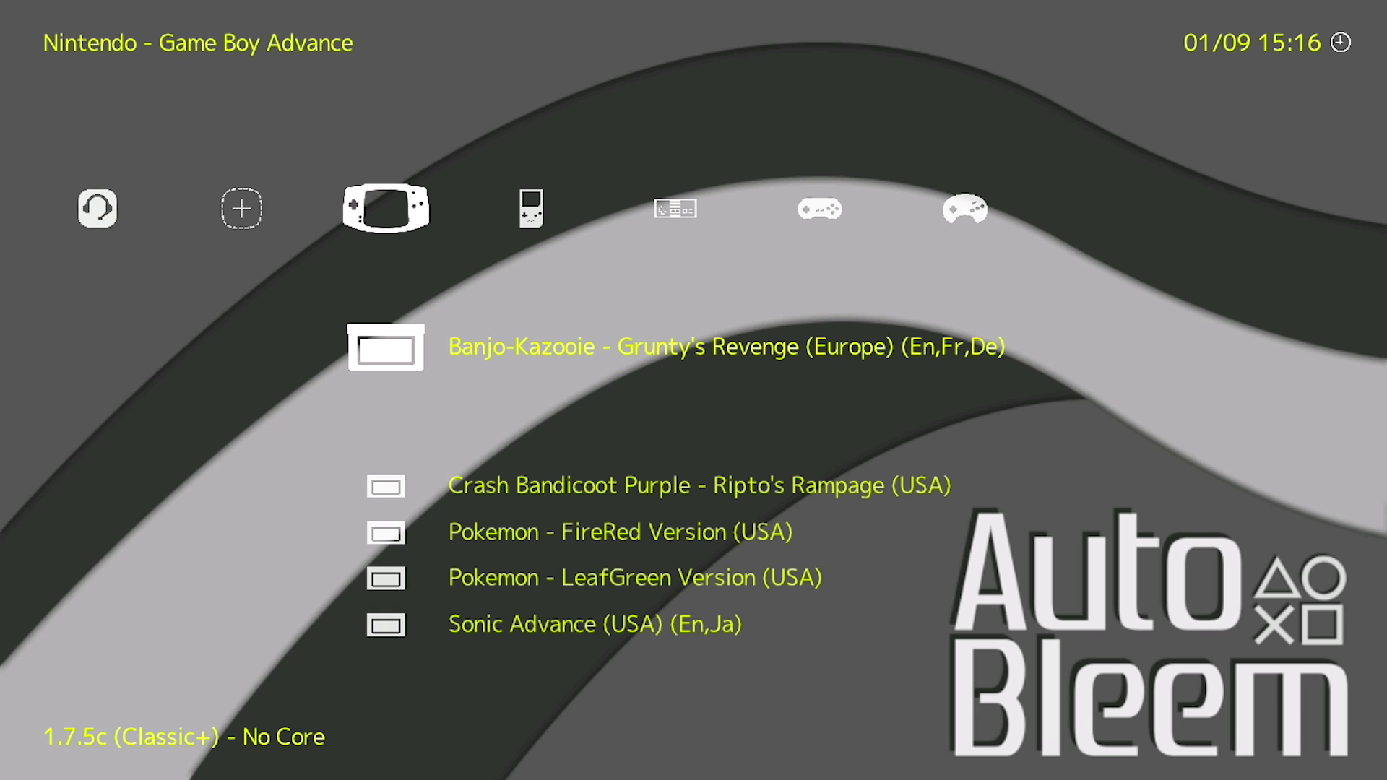
key(Right)
key(Right)
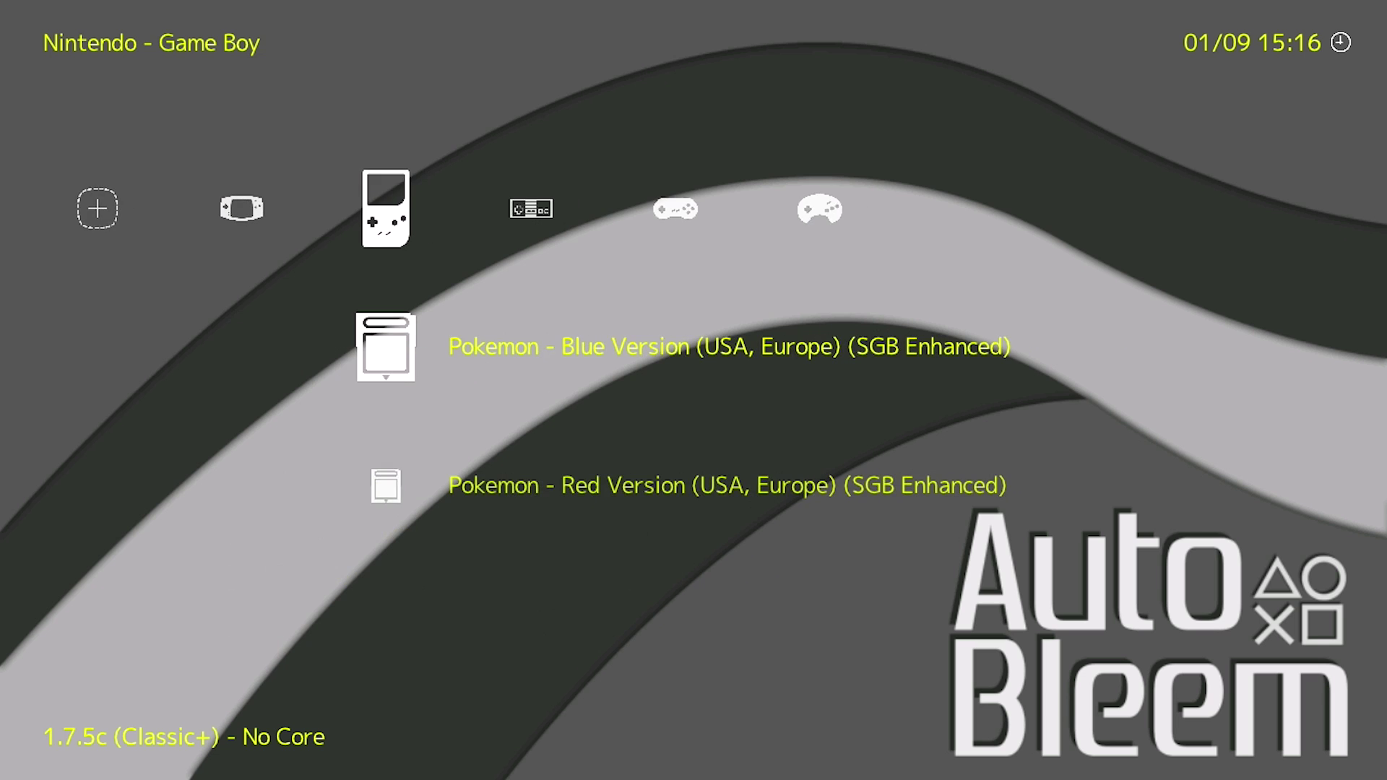
key(Right)
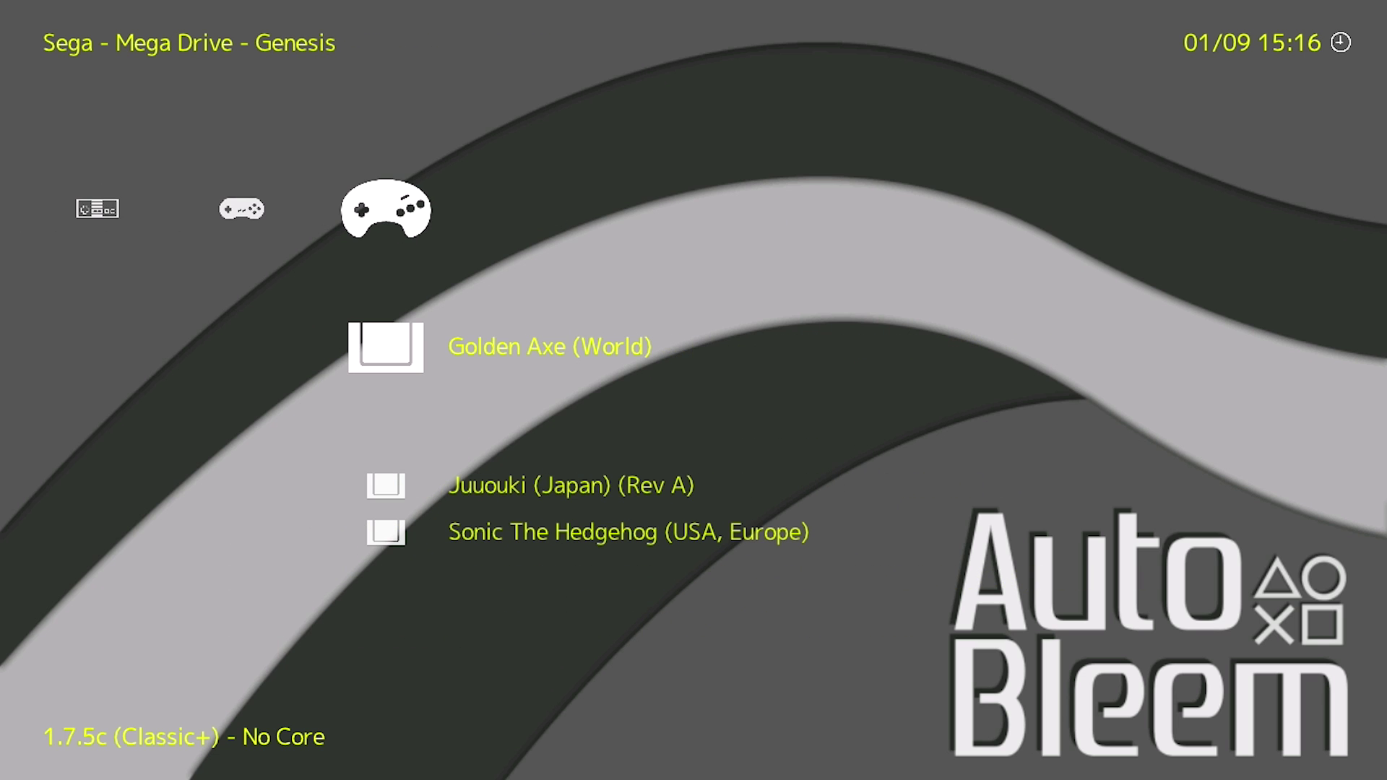
key(Left)
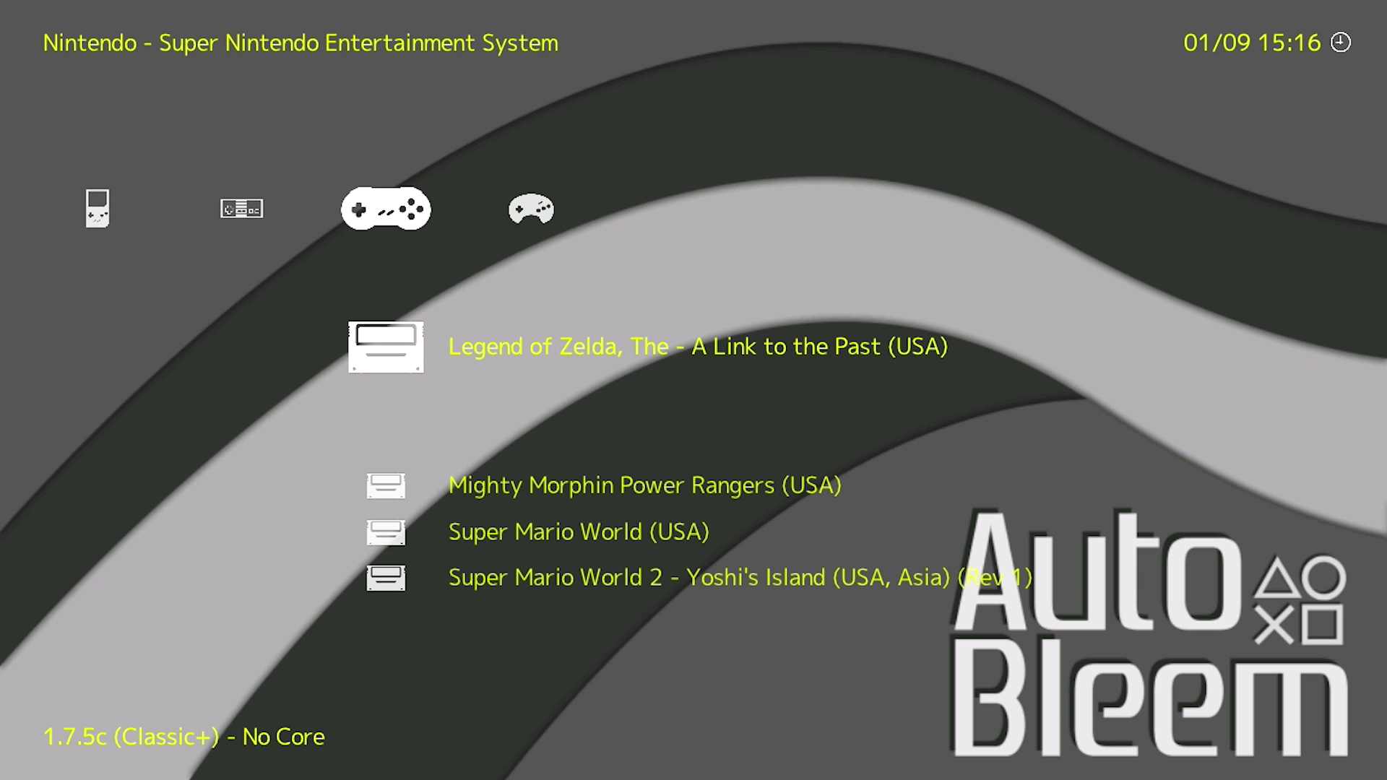
key(Left)
key(Left)
key(Left)
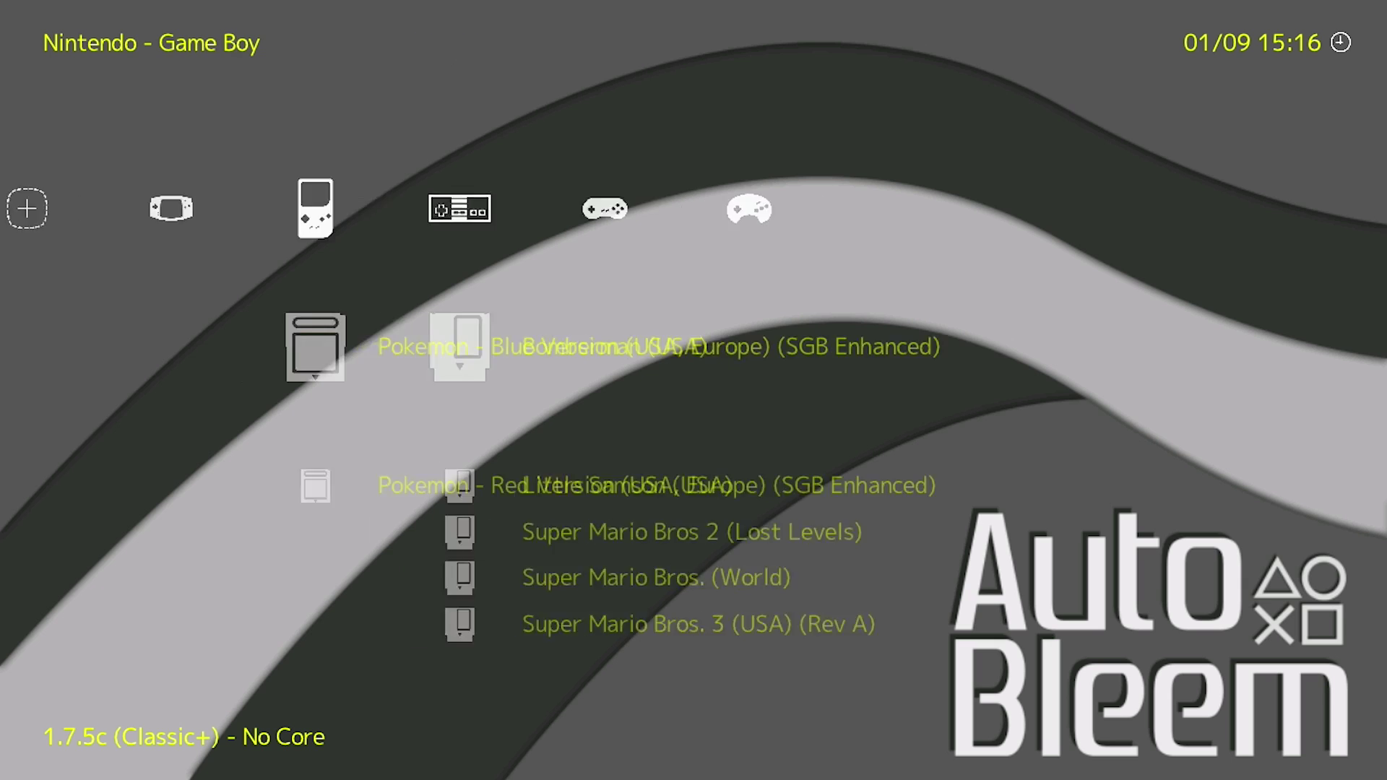
key(Right)
key(Right)
key(Right)
key(Right)
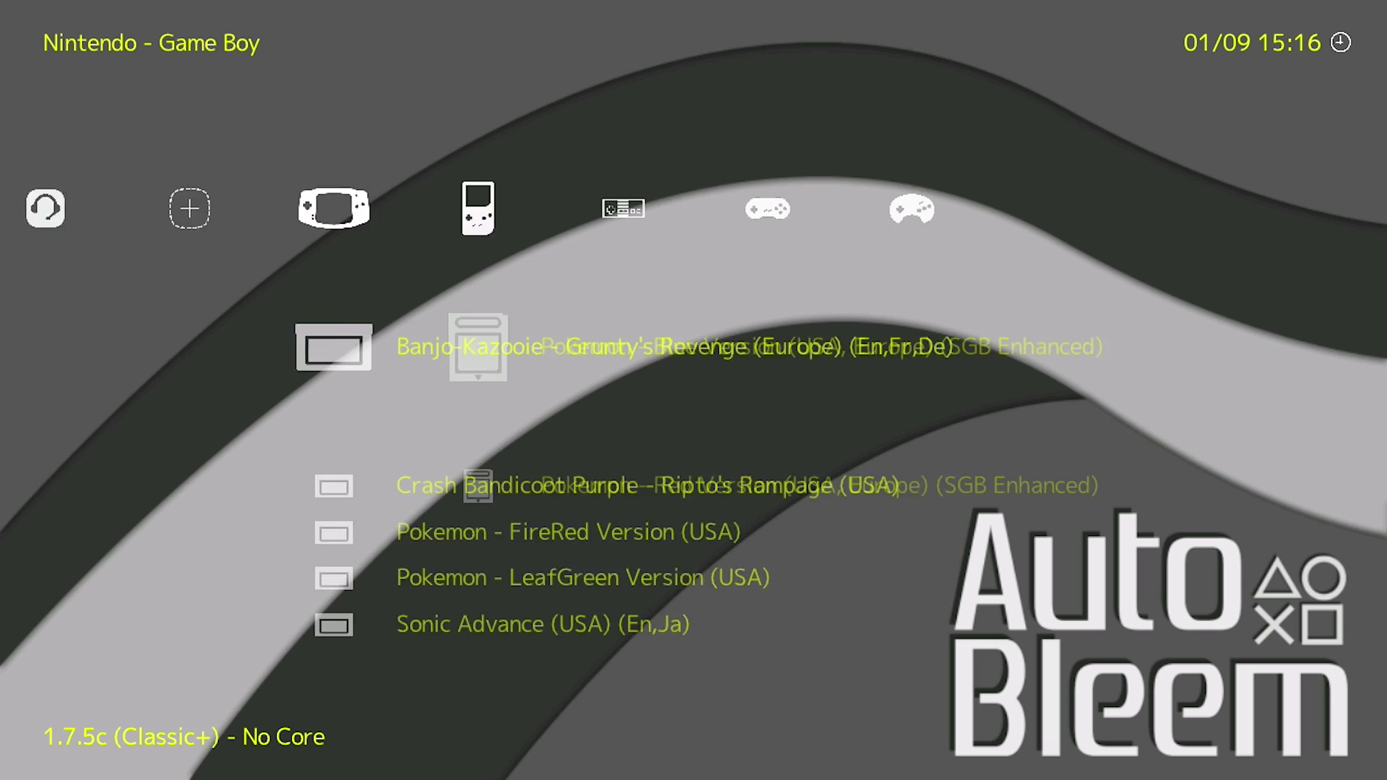
Move back to the Import Content section of the menu
key(Left)
key(Left)
key(Left)
key(Left)
key(Left)
key(Left)
key(Left)
key(Left)
key(Left)
key(Left)
key(Left)
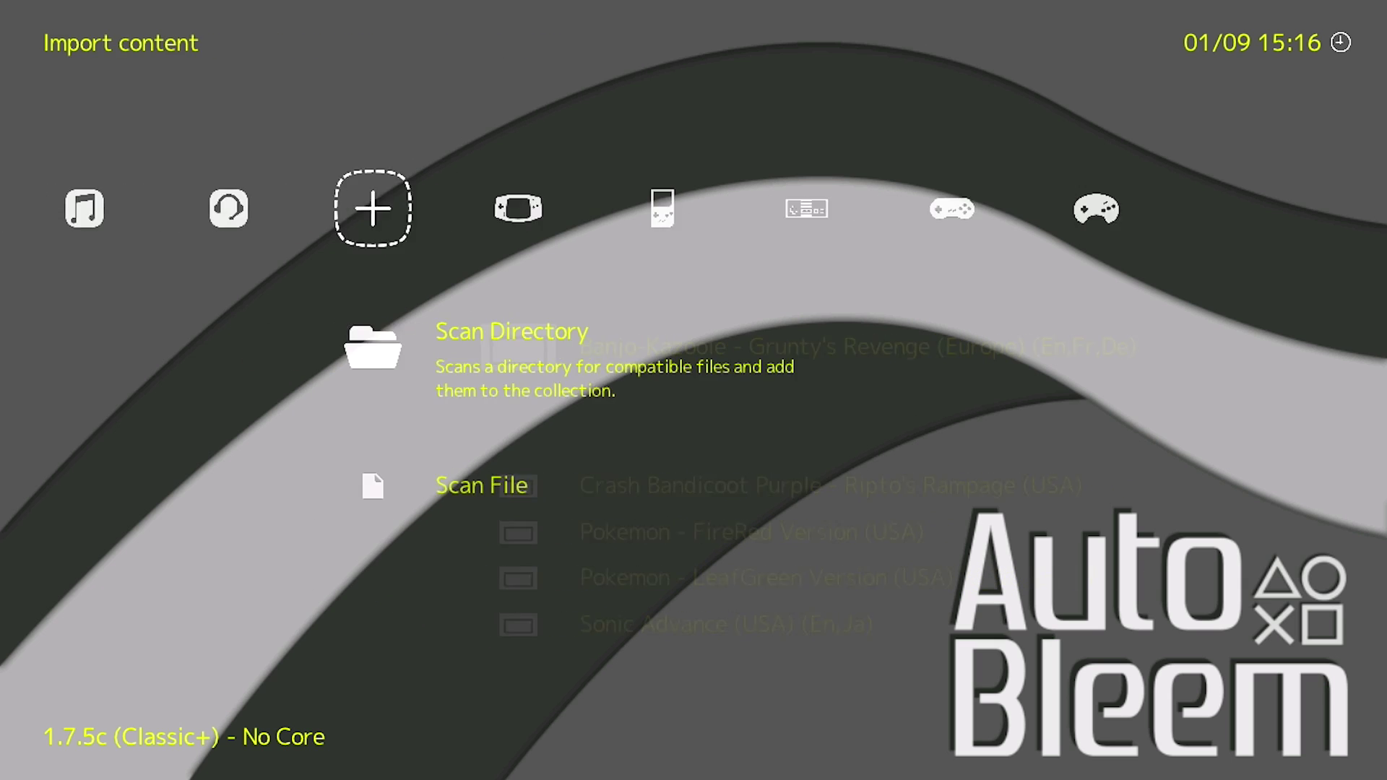
key(Left)
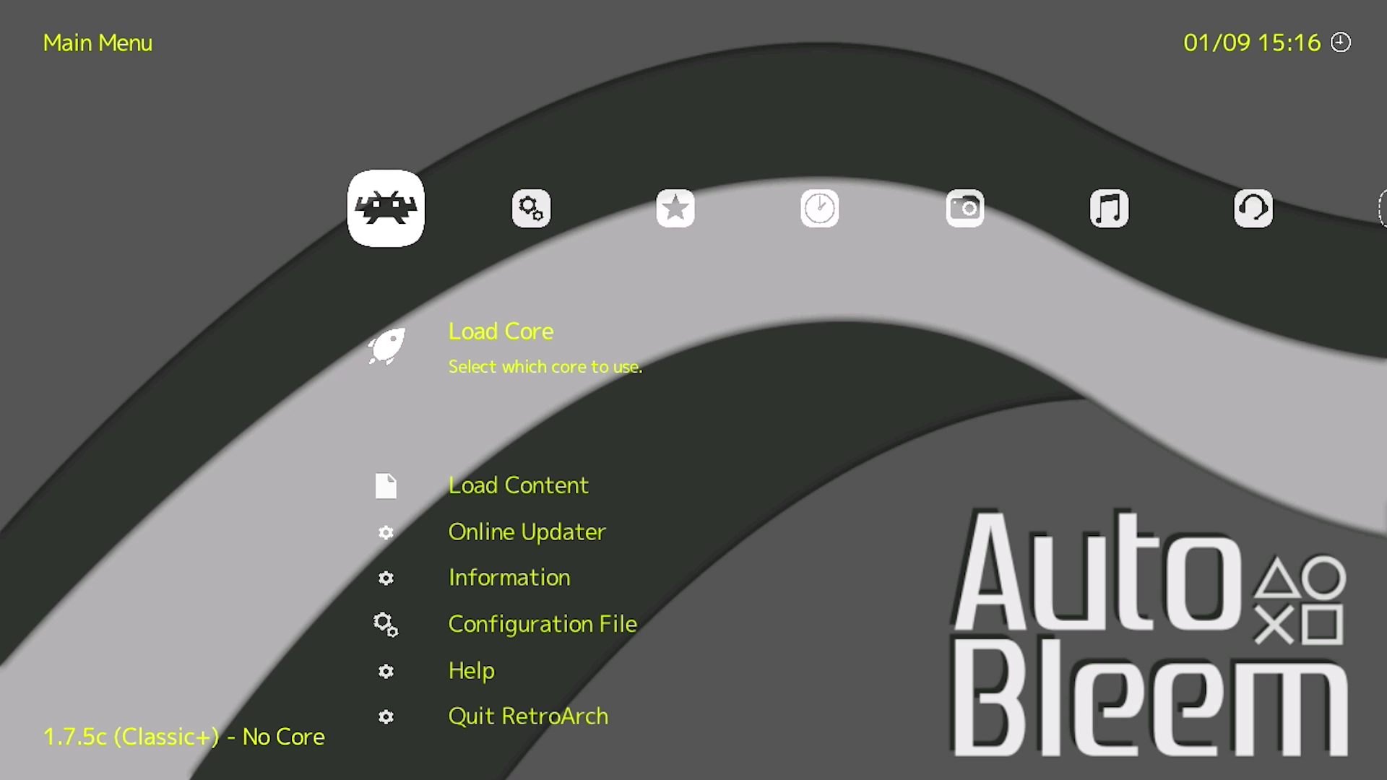
key(Right)
key(Right)
key(Right)
key(Right)
key(Right)
key(Right)
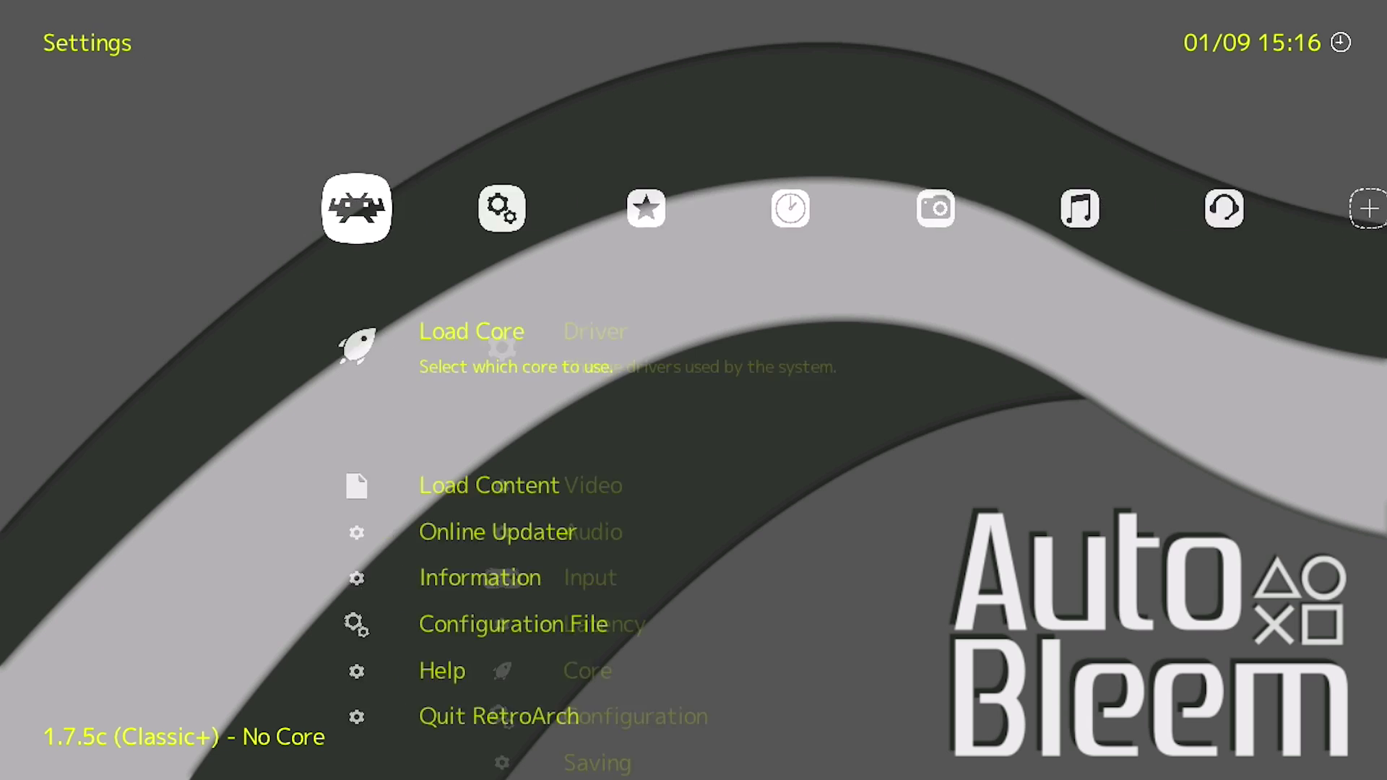
key(Right)
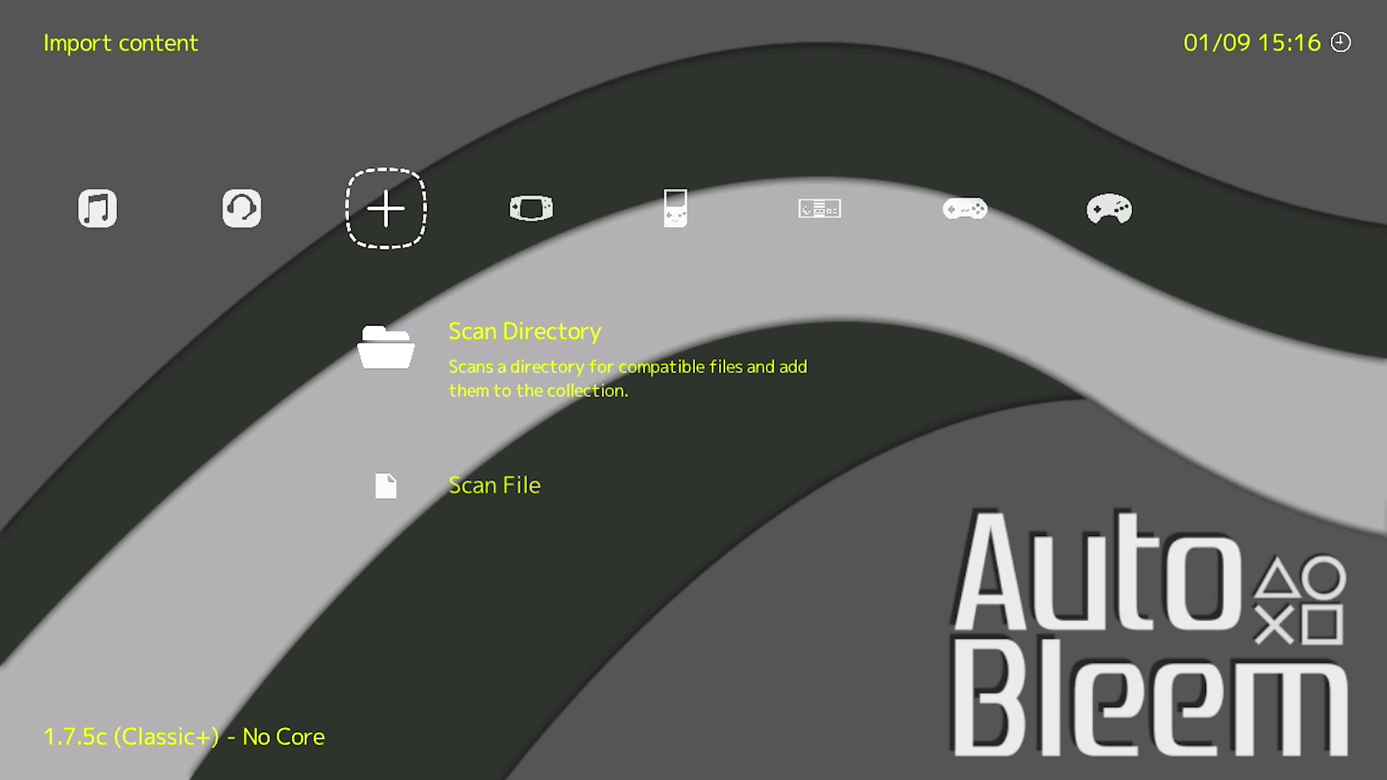
Run Mighty Morphin Power Rangers (USA) from the SNES playlist with the Snes9x core
key(Right)
key(Right)
key(Right)
key(Right)
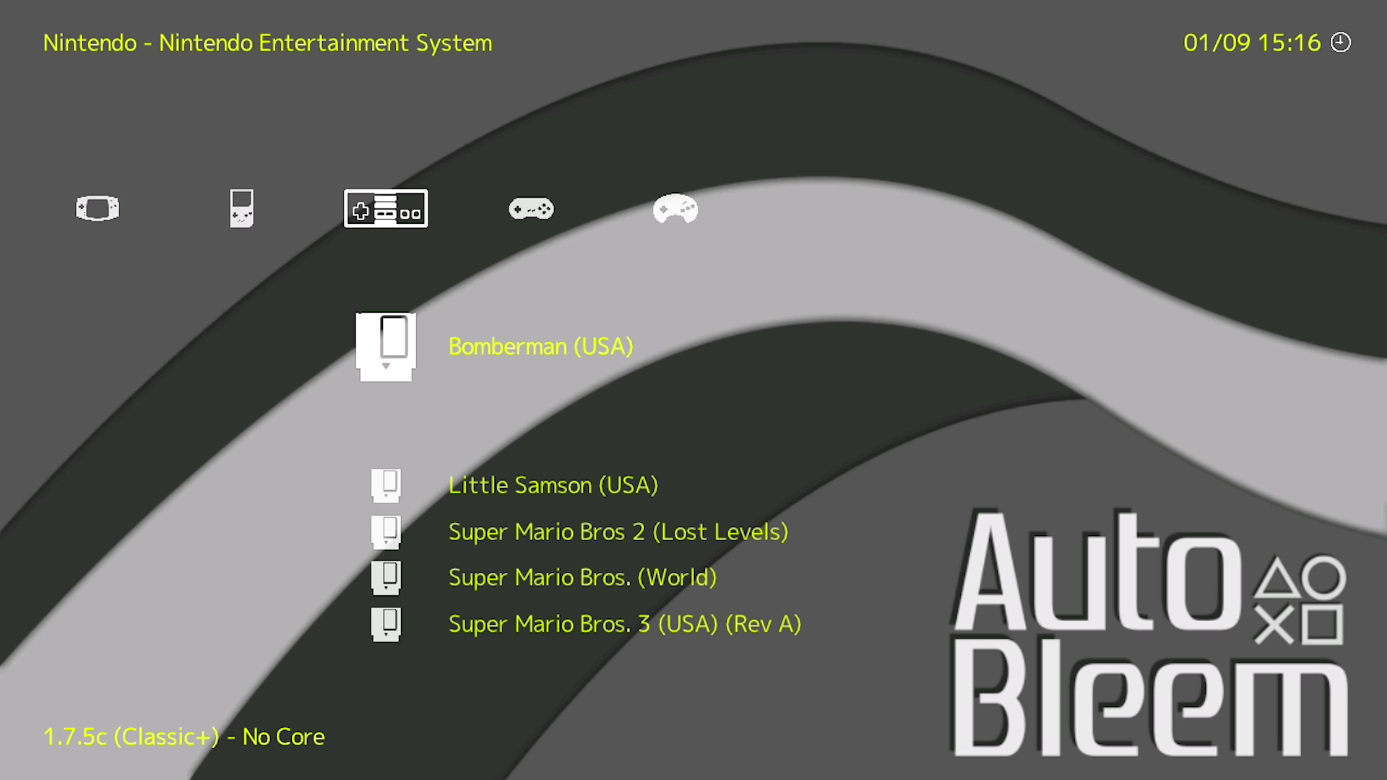
key(Down)
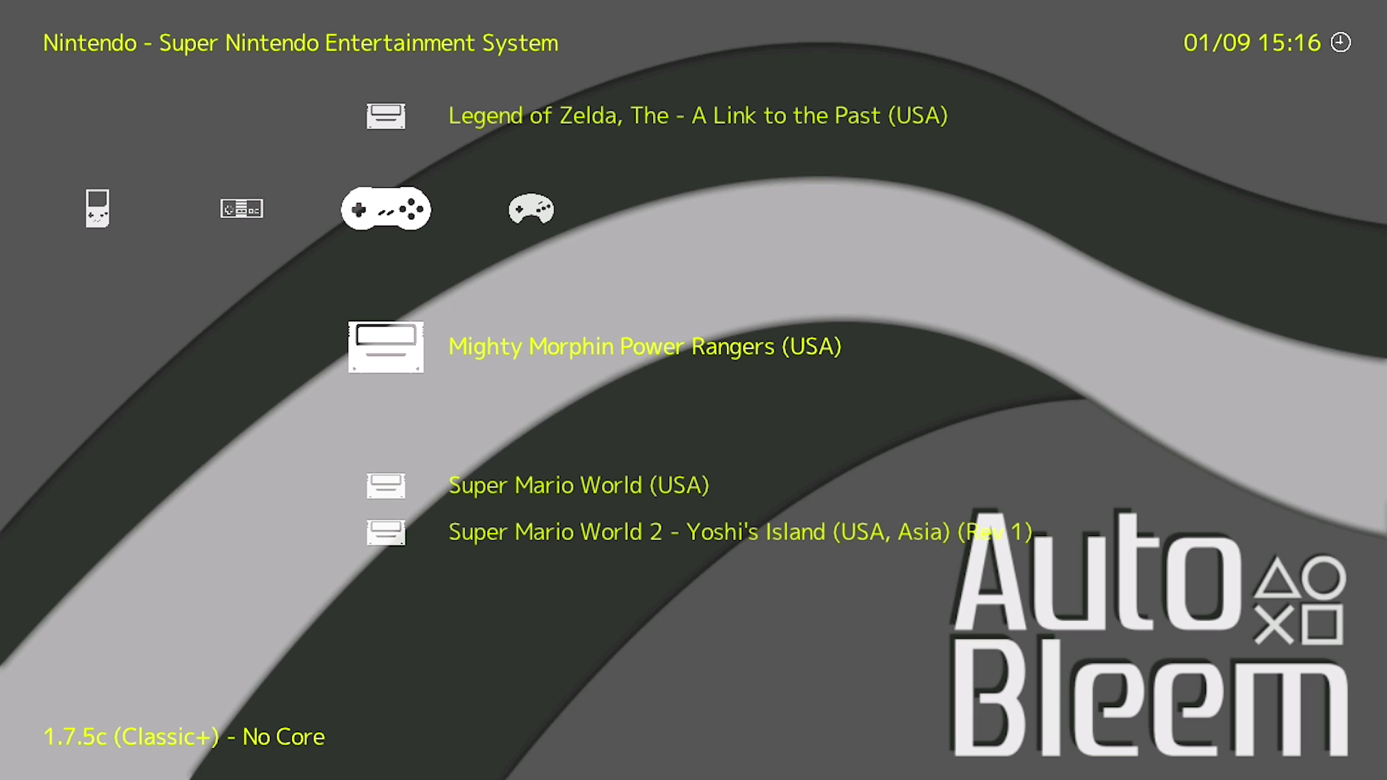
key(Up)
key(Down)
key(Return)
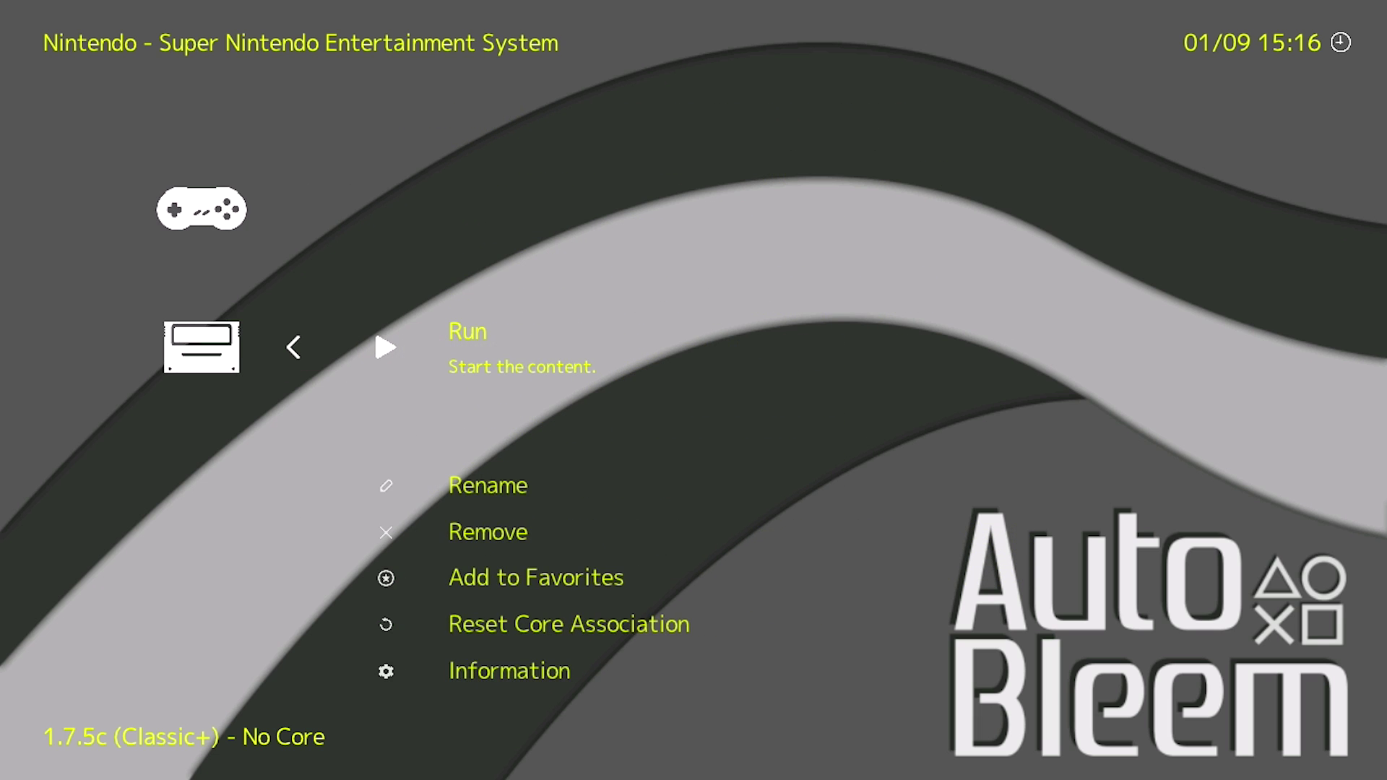
key(Return)
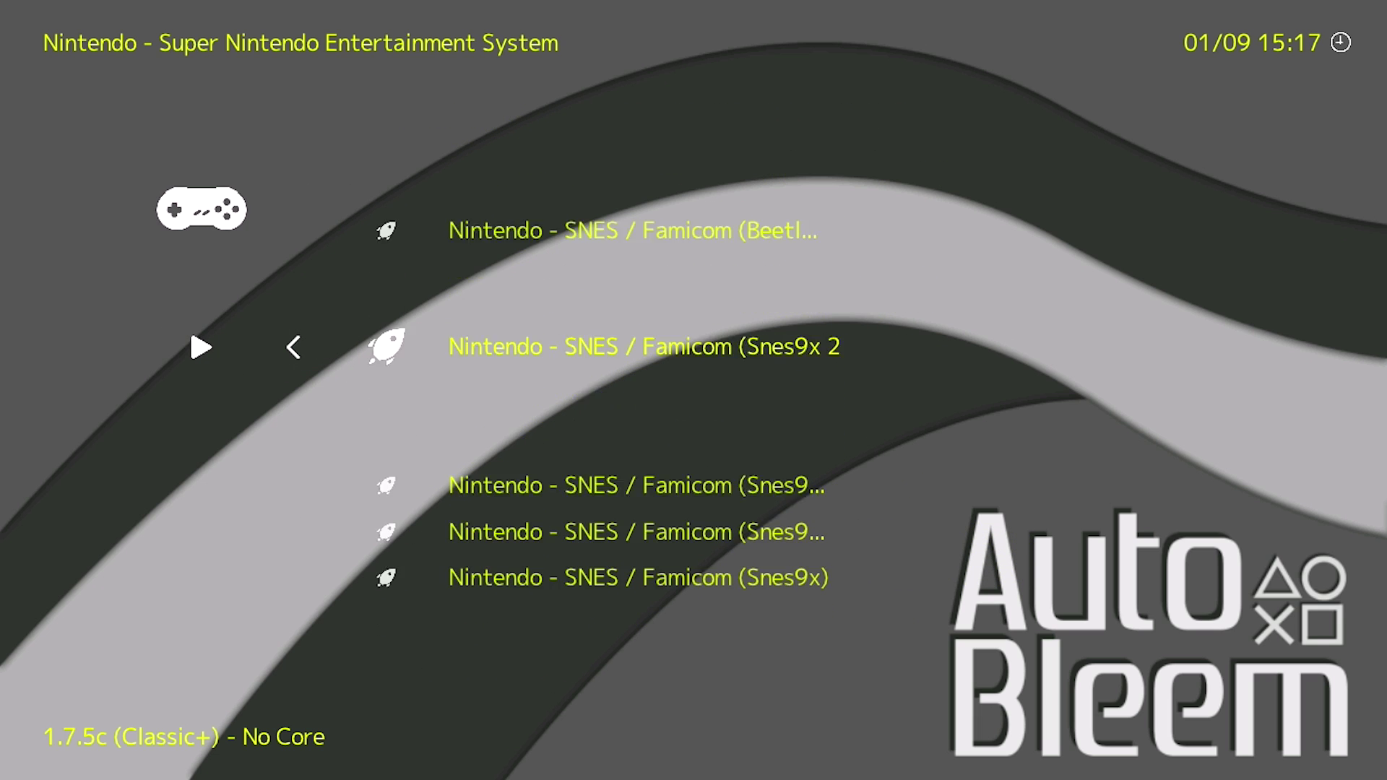
key(Down)
key(Down)
key(Down)
key(Escape)
key(Down)
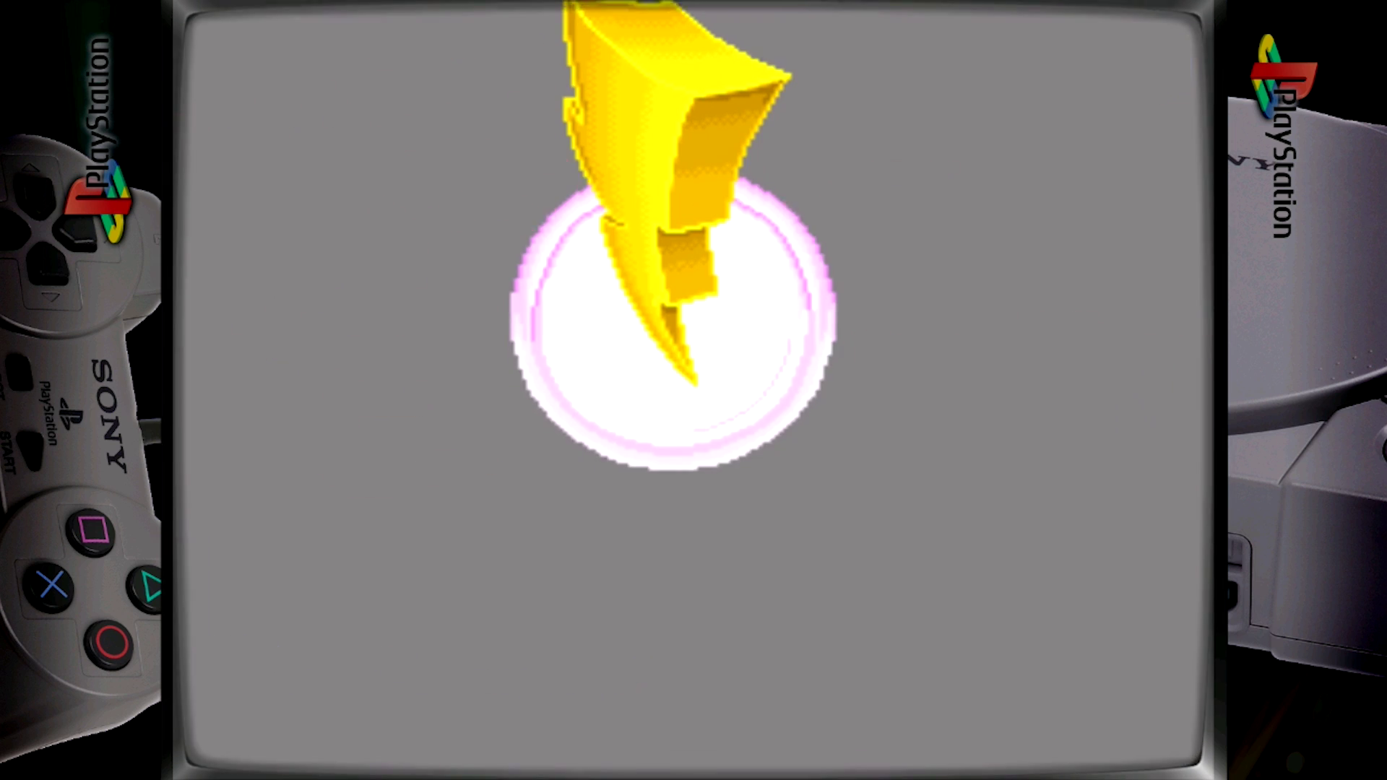
From the Quick Menu, open the Onscreen Overlay's Overlay Preset file list
key(F1)
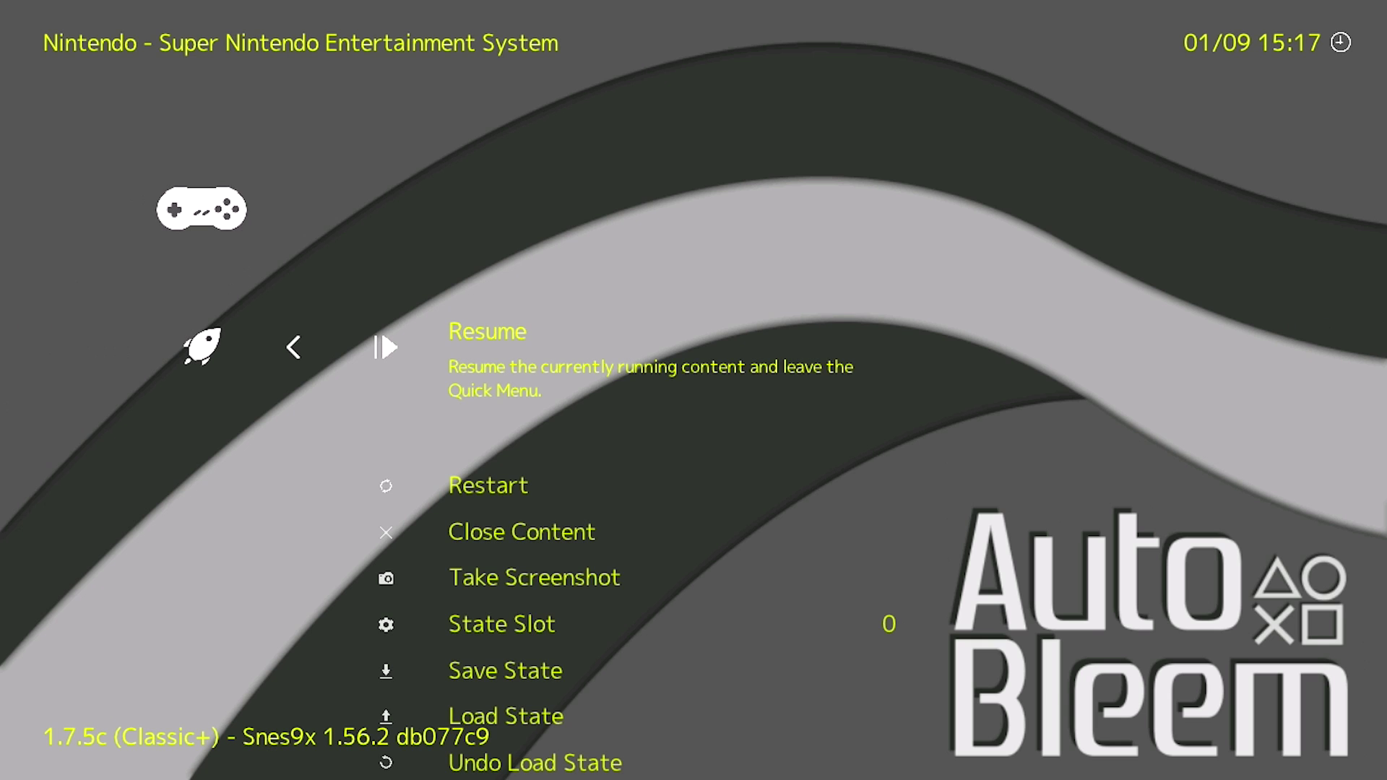
key(Down)
key(Down)
key(Down)
key(Down)
key(Down)
key(Down)
key(Down)
key(Down)
key(Down)
key(Down)
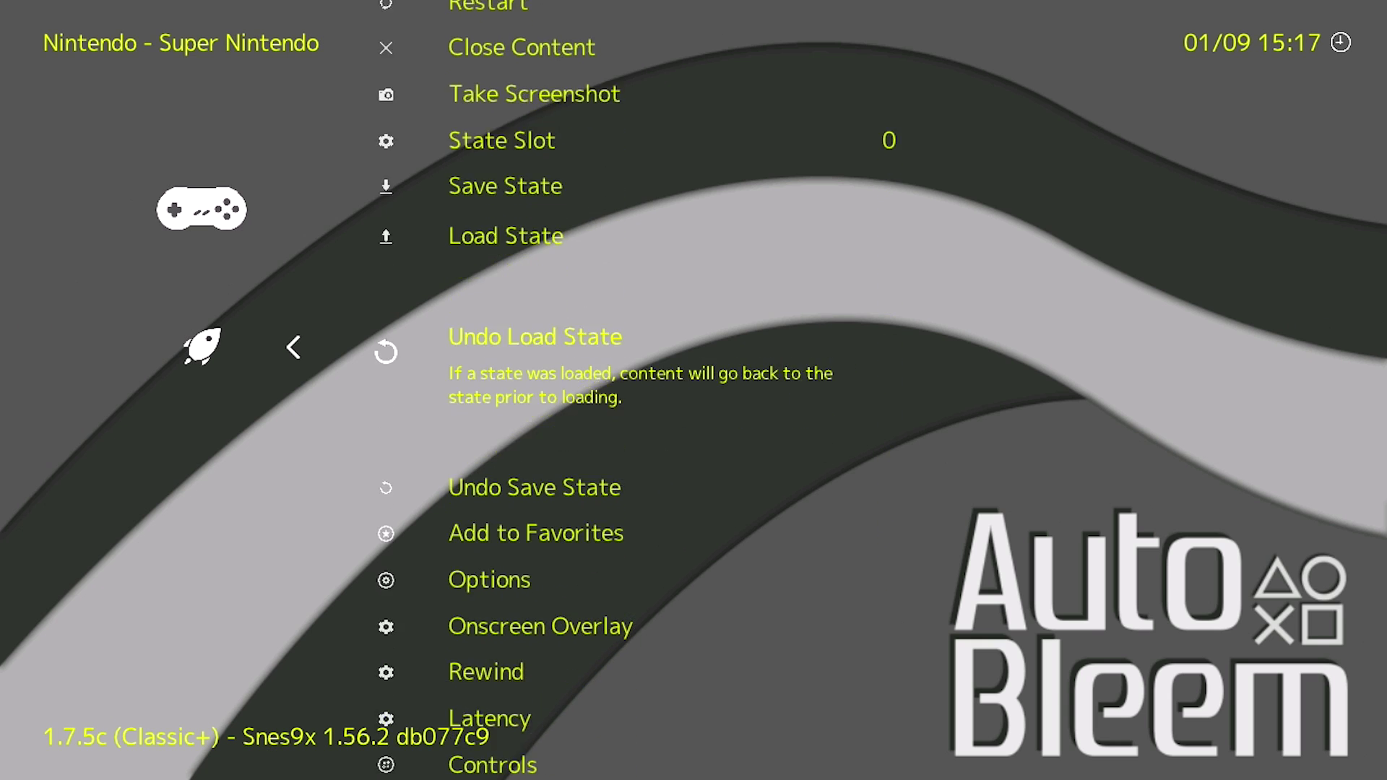
key(Down)
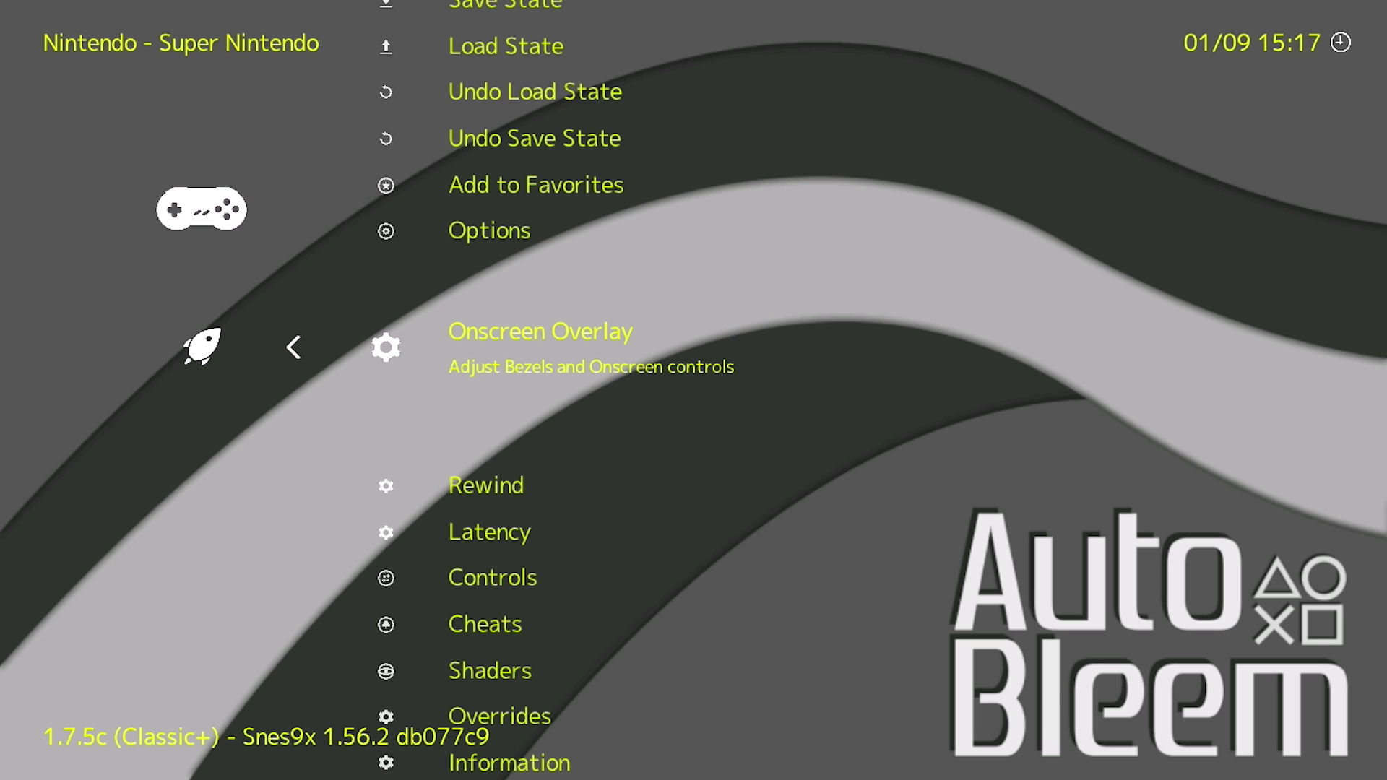
key(Return)
key(Down)
key(Down)
key(Down)
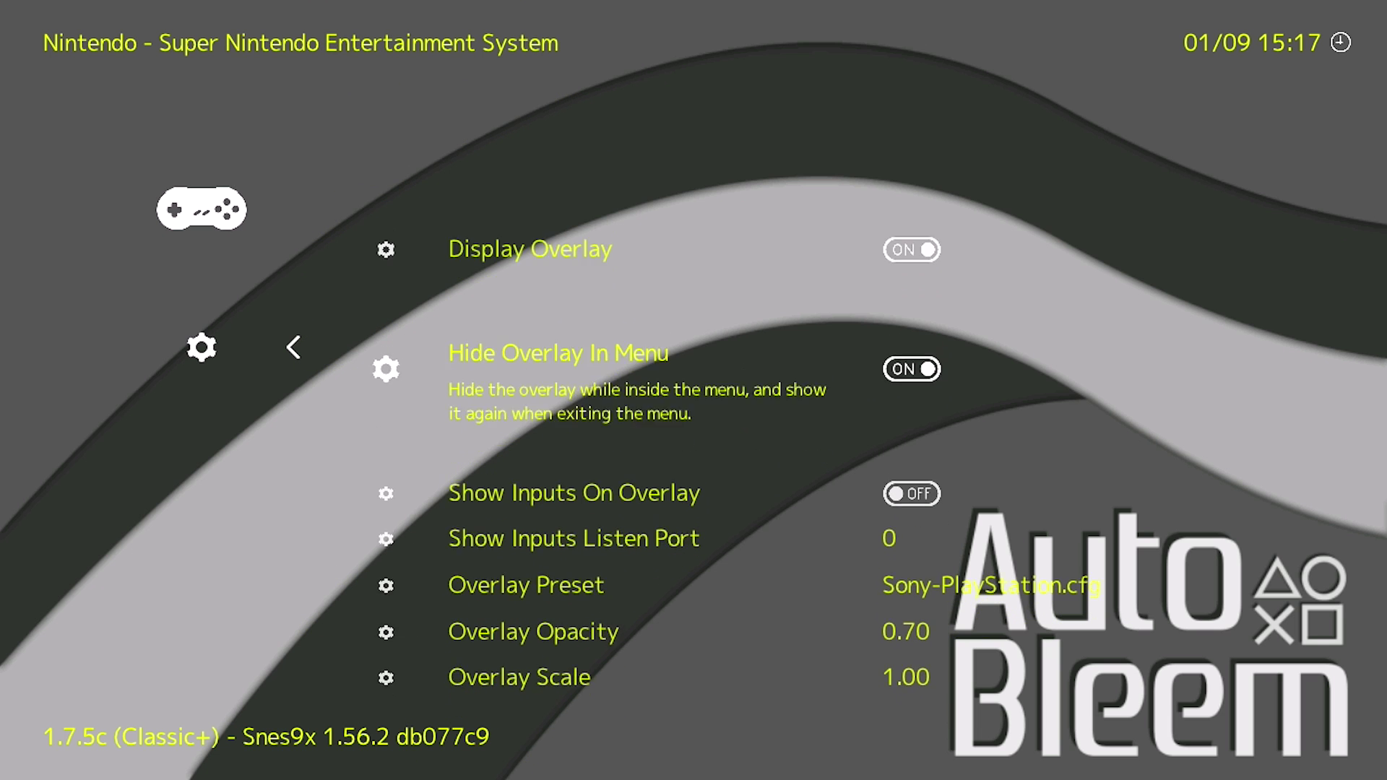
key(Down)
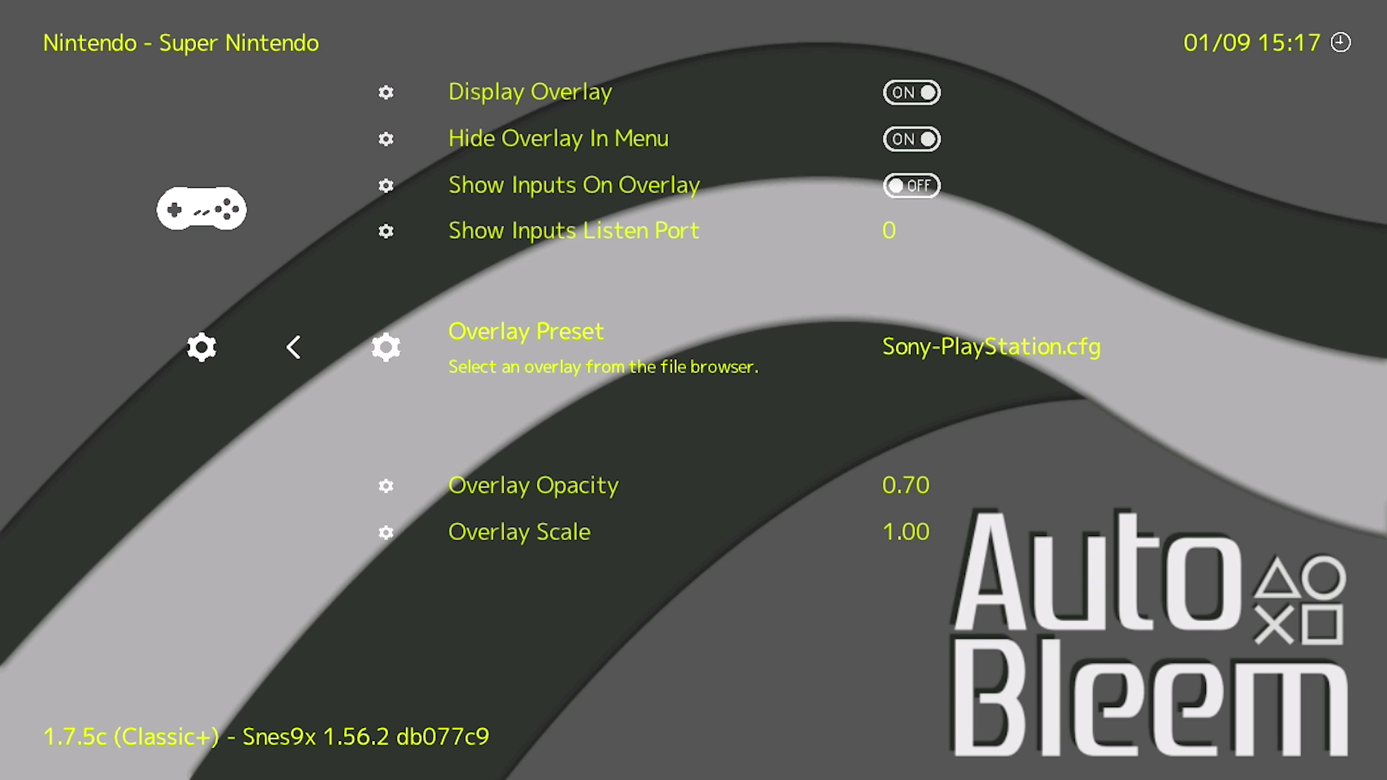
key(Return)
Scroll the overlay file list past the Sony presets to the Super Nintendo entries
key(Down)
key(Down)
key(Down)
key(Down)
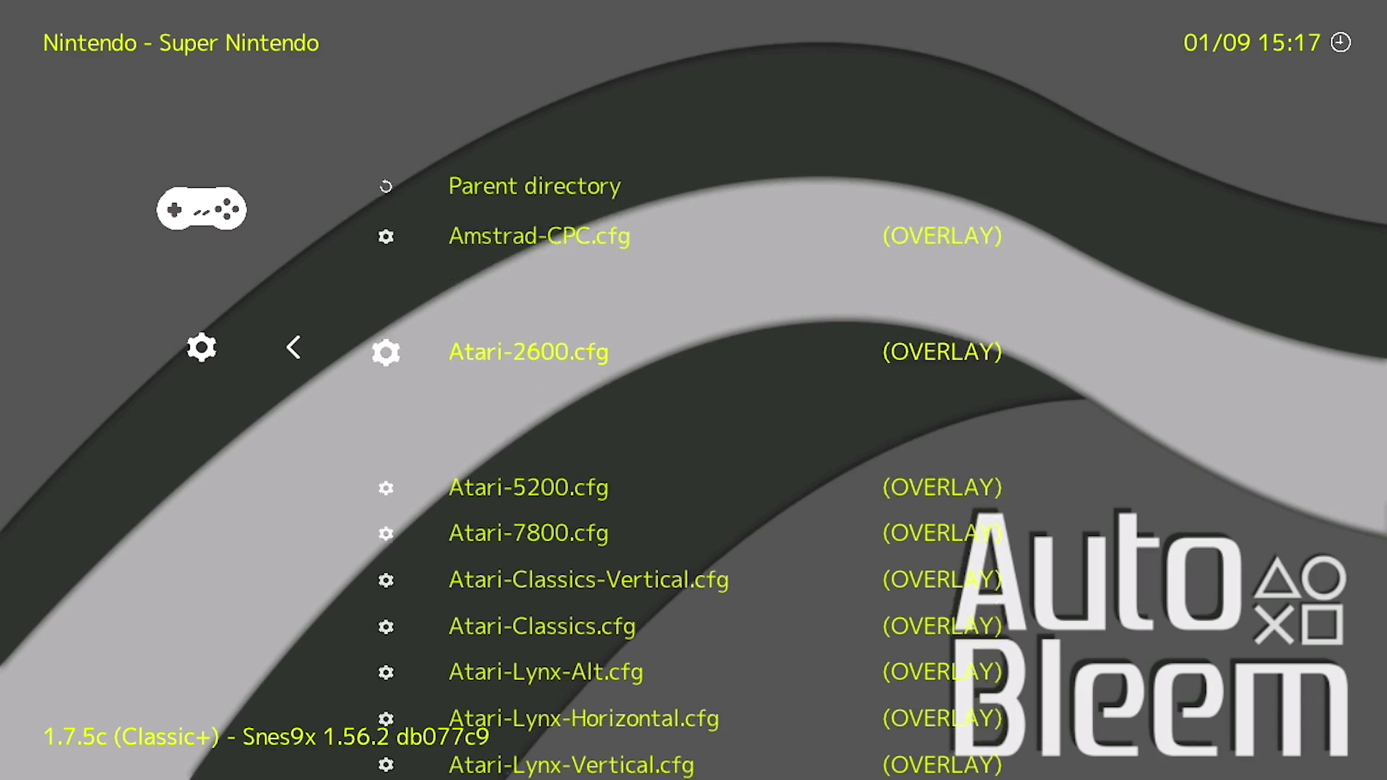
key(Down)
key(Down)
key(Down)
key(Down)
key(Down)
key(Down)
key(Down)
key(Down)
key(Down)
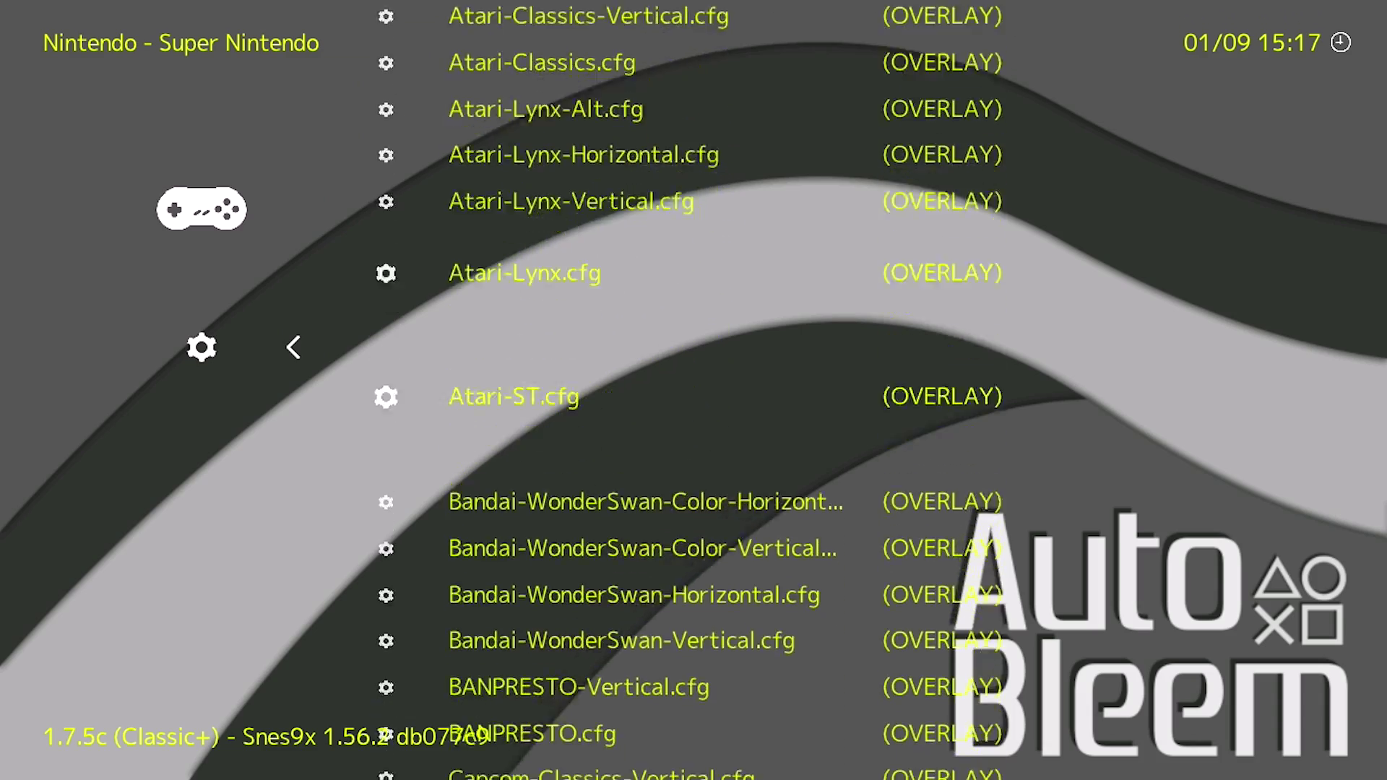
key(Down)
key(Down)
key(Down)
key(Down)
key(Down)
key(Down)
key(Down)
key(Down)
key(Down)
key(Down)
key(Down)
key(Down)
key(Down)
key(Down)
key(Down)
key(Down)
key(Down)
key(Down)
key(Down)
key(Down)
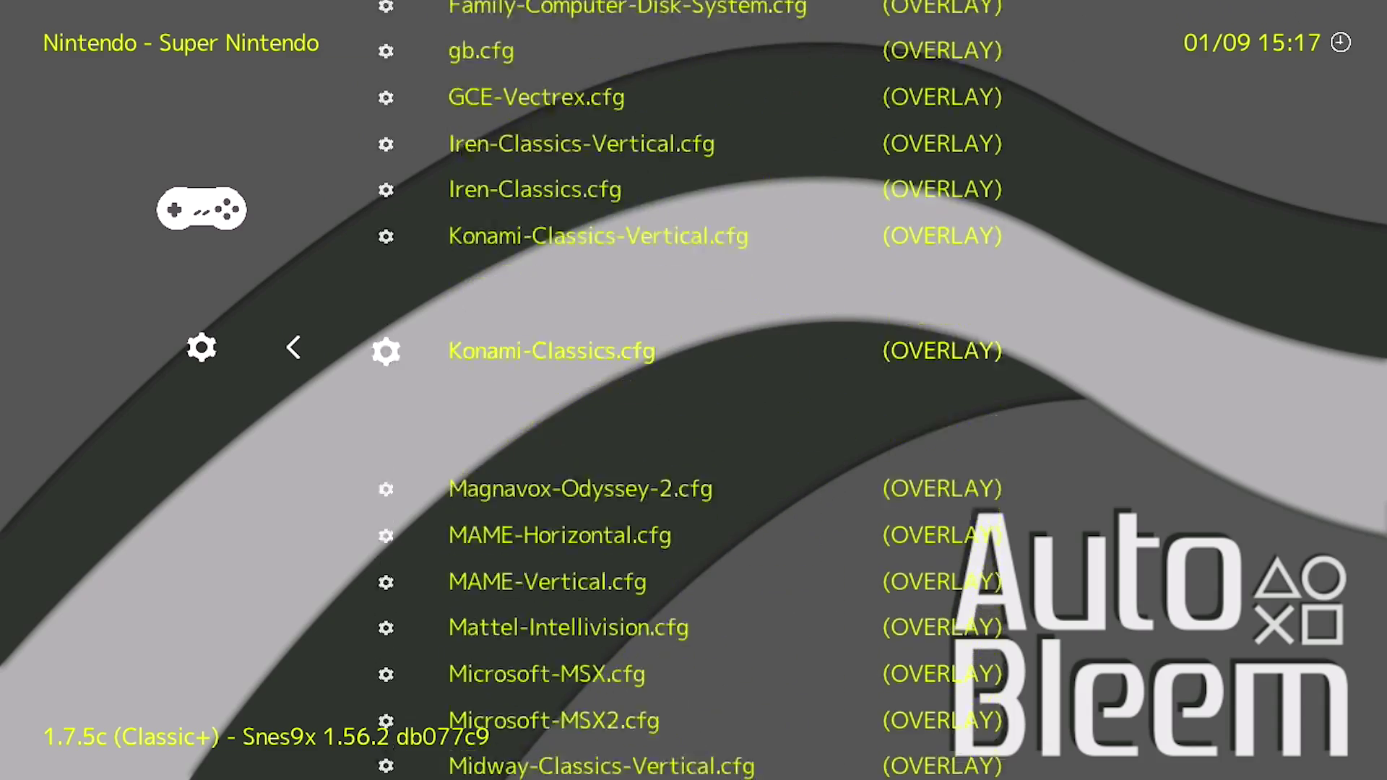
key(Down)
key(Down)
key(Down)
key(Down)
key(Down)
key(Down)
key(Down)
key(Down)
key(Down)
key(Down)
key(Down)
key(Down)
key(Down)
key(Down)
key(Down)
key(Down)
key(Down)
key(Down)
key(Down)
key(Down)
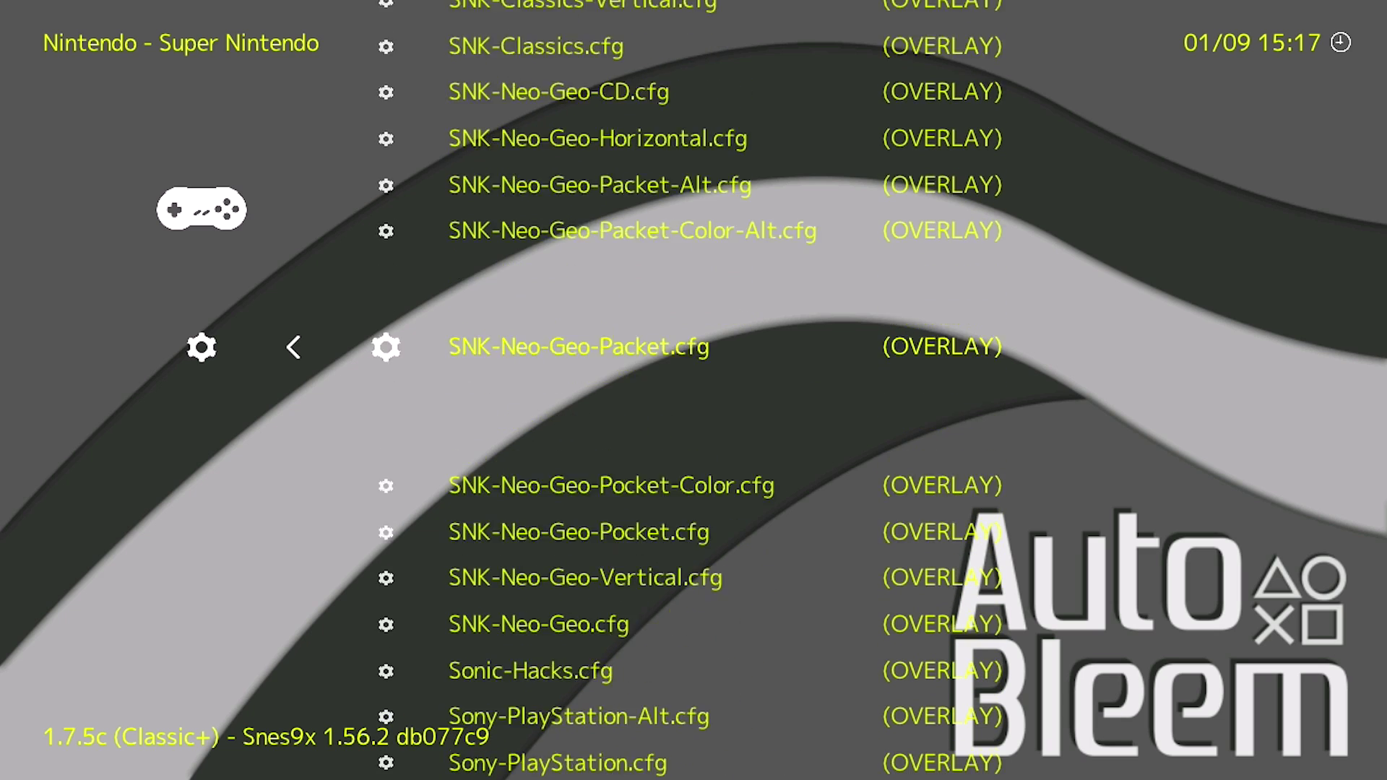
key(Up)
key(Up)
key(Up)
key(Up)
key(Up)
key(Up)
key(Up)
key(Up)
key(Down)
key(Down)
key(Down)
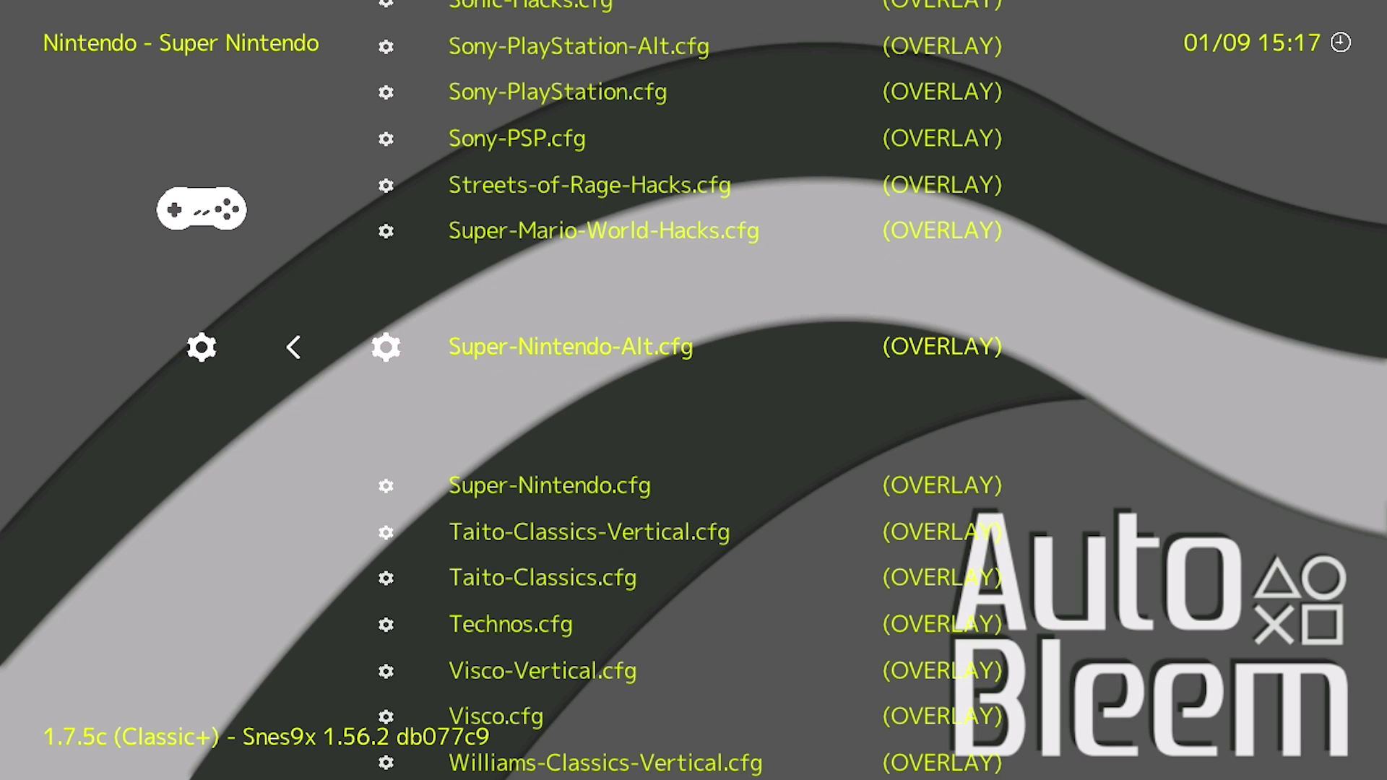
Apply the Super-Nintendo.cfg overlay preset and resume Power Rangers
key(Down)
key(Return)
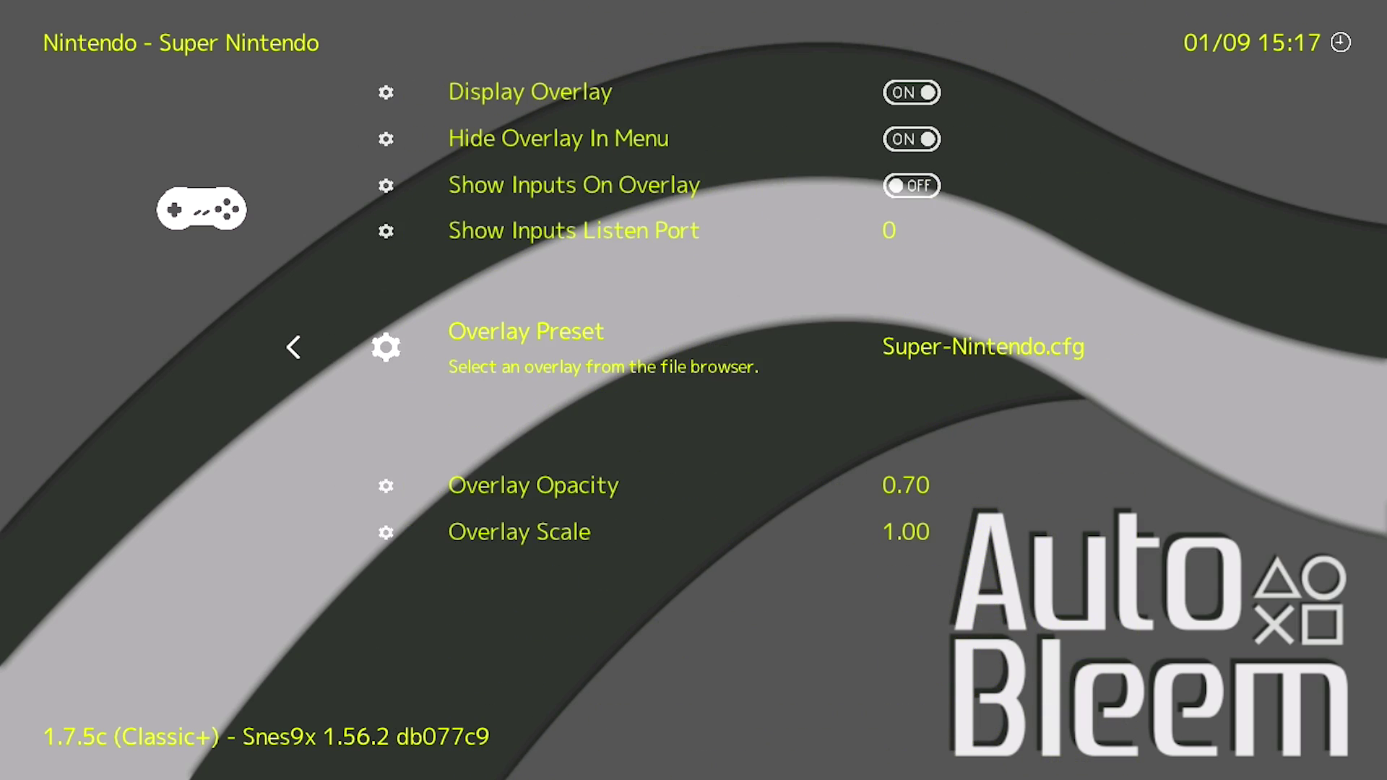
key(BackSpace)
key(Up)
key(Up)
key(Up)
key(Up)
key(Up)
key(Up)
key(Up)
key(Up)
key(Up)
key(Up)
key(Up)
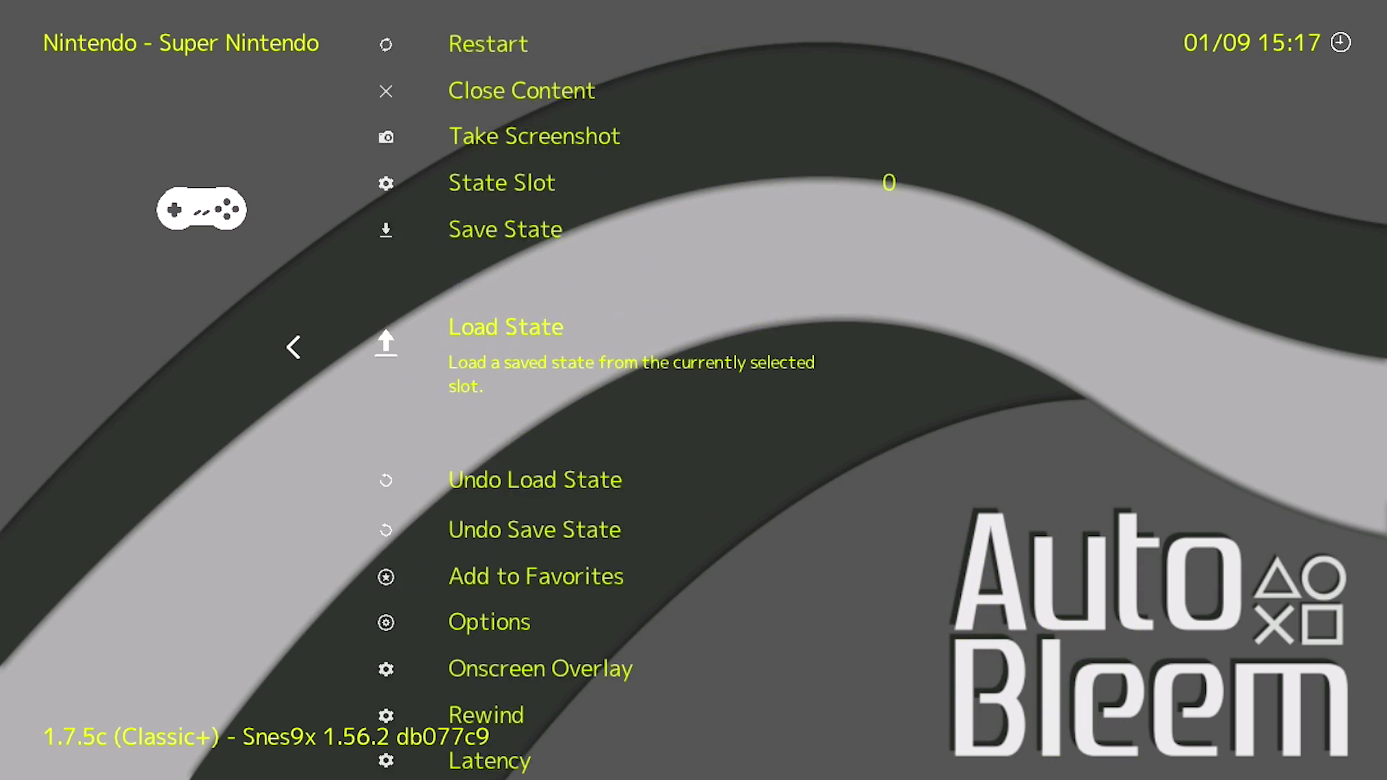
key(Return)
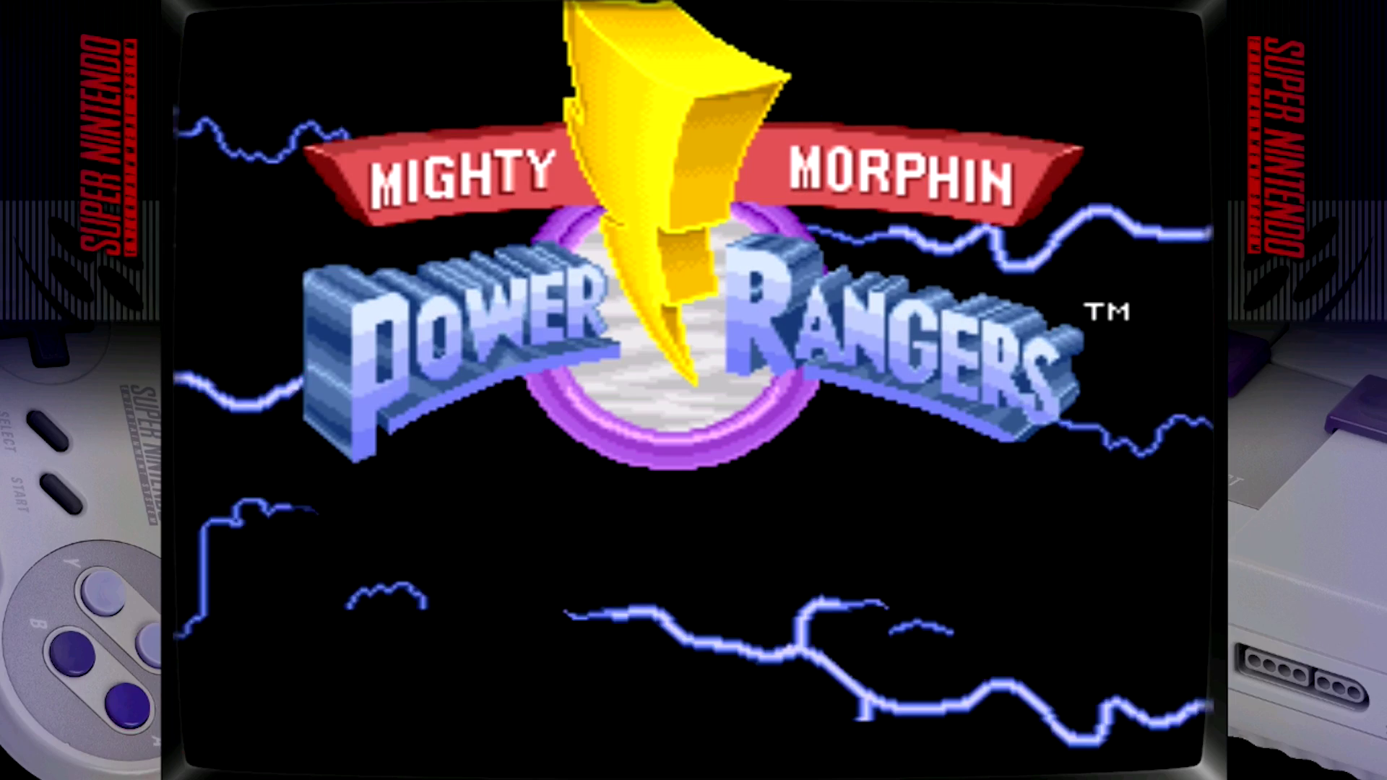